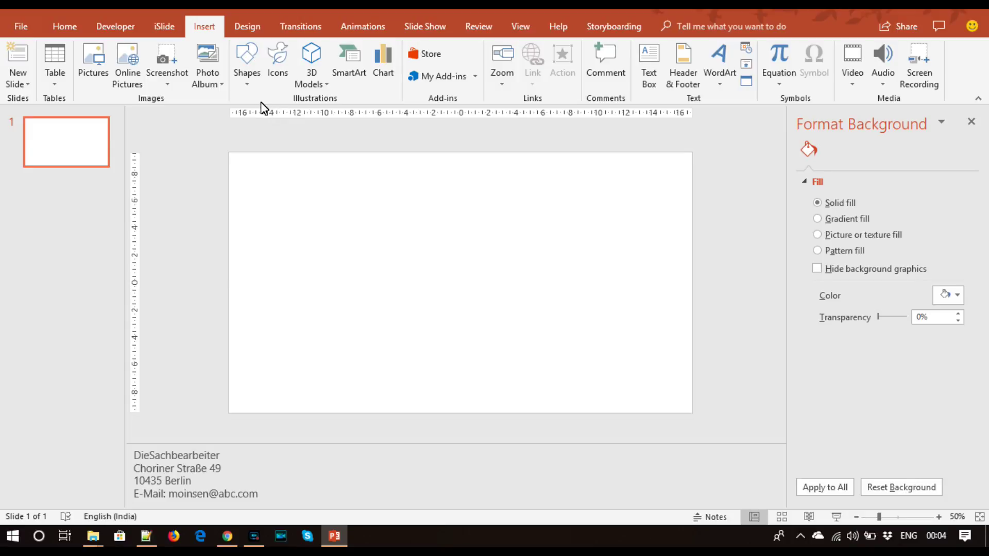
Insert pexels-photo-1114894.jpeg and apply the first Design Idea so the photo fills the slide.
{"action": "left_click", "coordinate": [82, 58]}
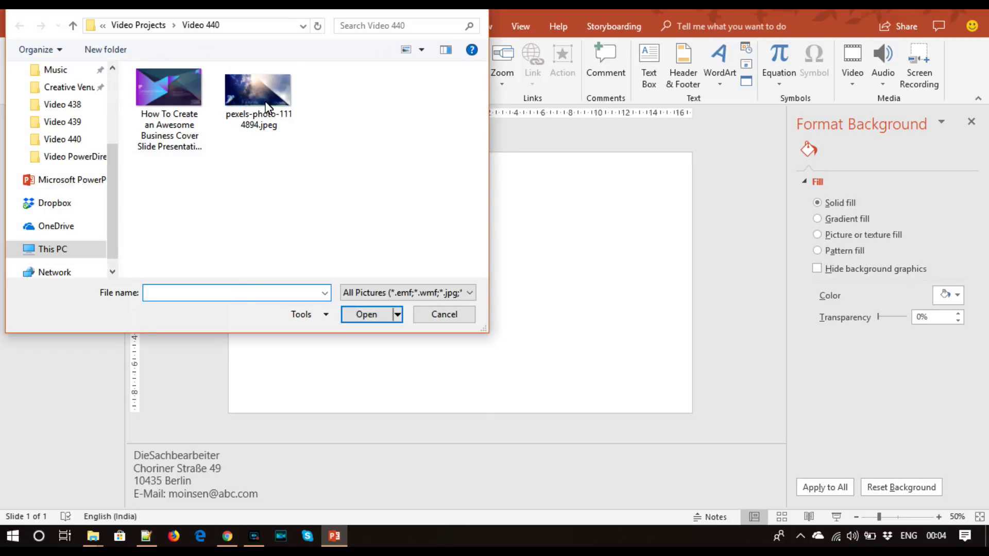
{"action": "left_click", "coordinate": [258, 96]}
{"action": "left_click", "coordinate": [372, 319]}
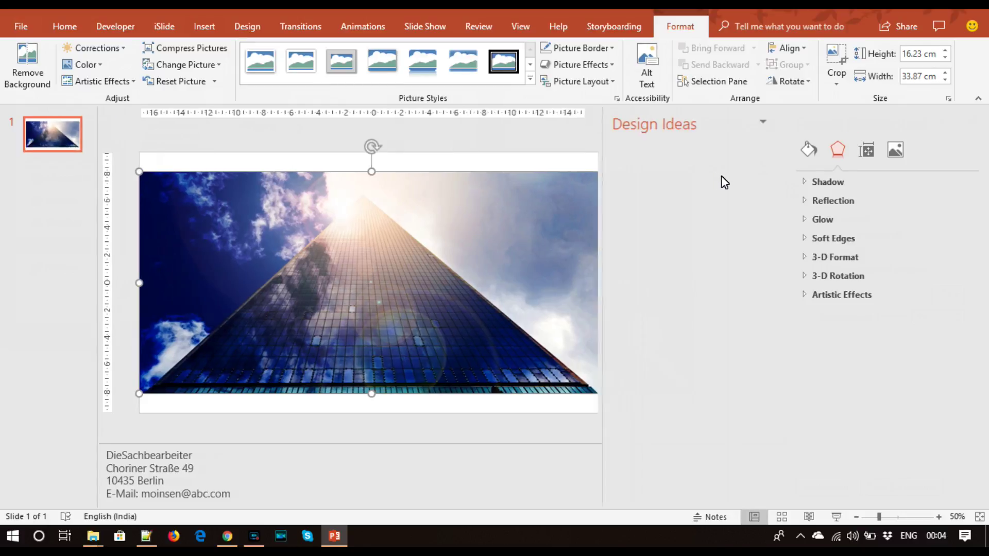
{"action": "left_click", "coordinate": [689, 177]}
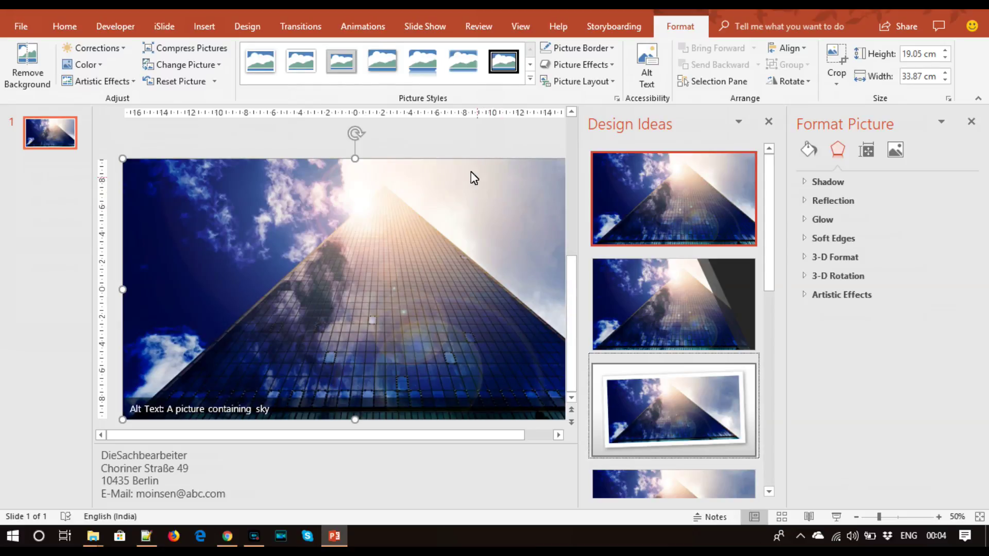
{"action": "left_click", "coordinate": [452, 140]}
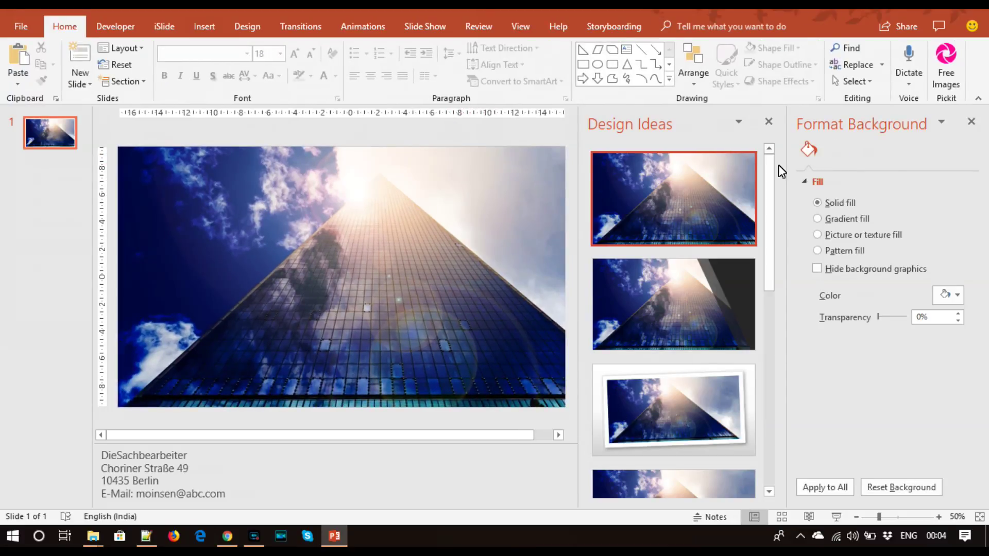
{"action": "left_click", "coordinate": [768, 123]}
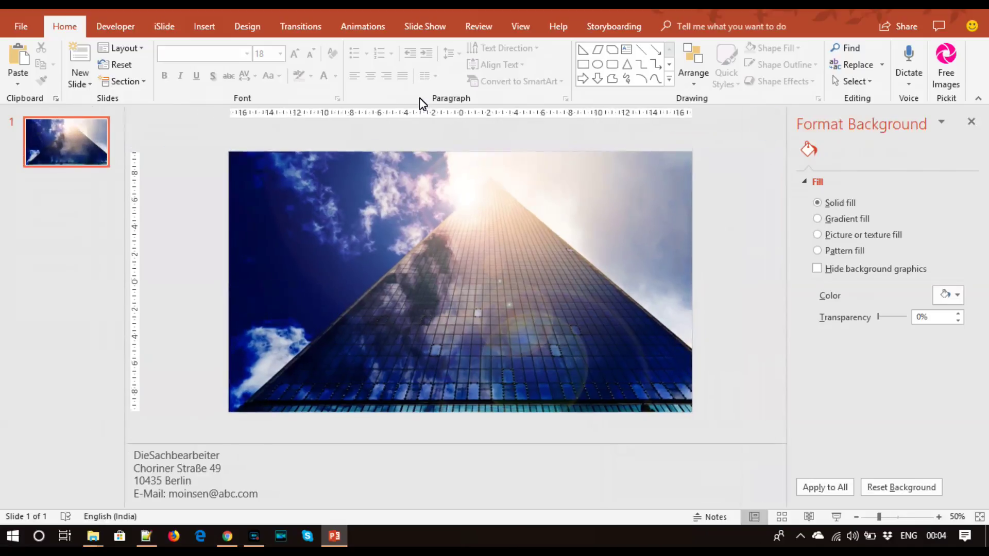
{"action": "left_click", "coordinate": [213, 26]}
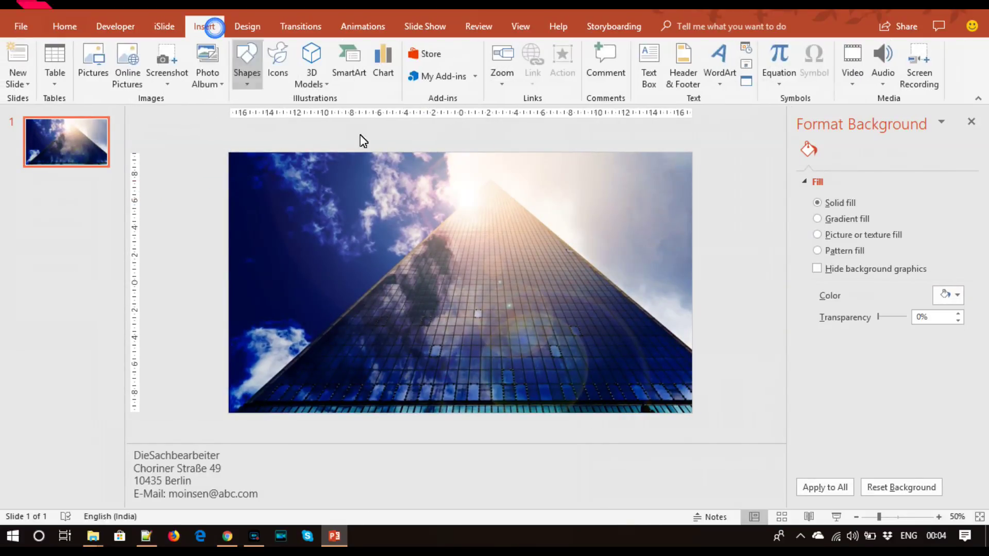
Draw a rectangle covering the whole slide.
{"action": "left_click", "coordinate": [253, 72]}
{"action": "left_click", "coordinate": [325, 115]}
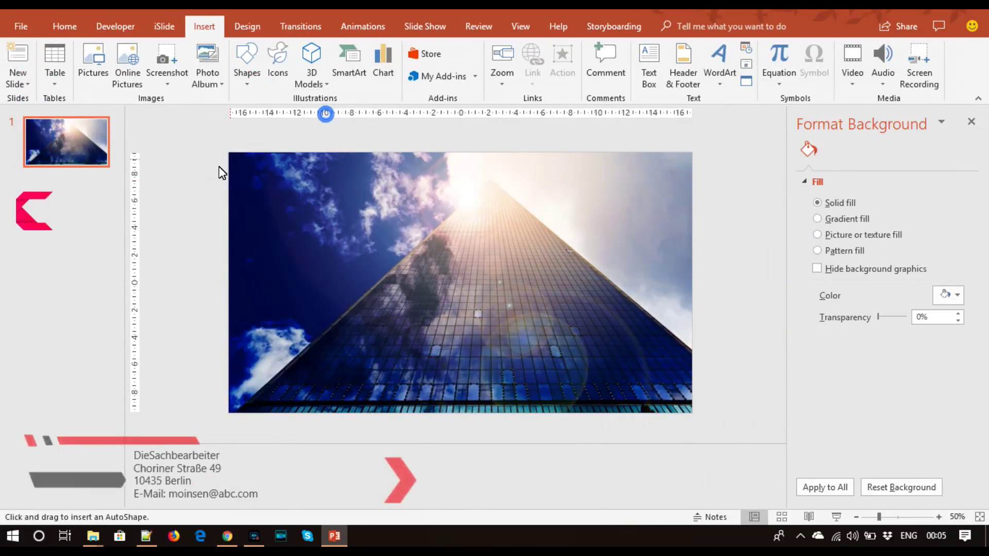
{"action": "mouse_move", "coordinate": [226, 151]}
{"action": "left_mouse_down"}
{"action": "mouse_move", "coordinate": [657, 383]}
{"action": "mouse_move", "coordinate": [693, 423]}
{"action": "left_mouse_up"}
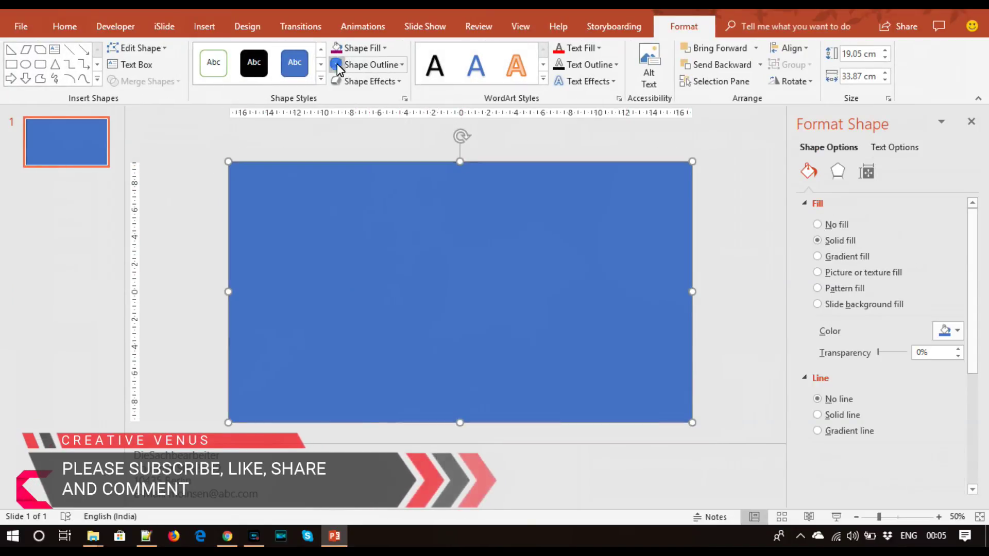
{"action": "left_click", "coordinate": [733, 234]}
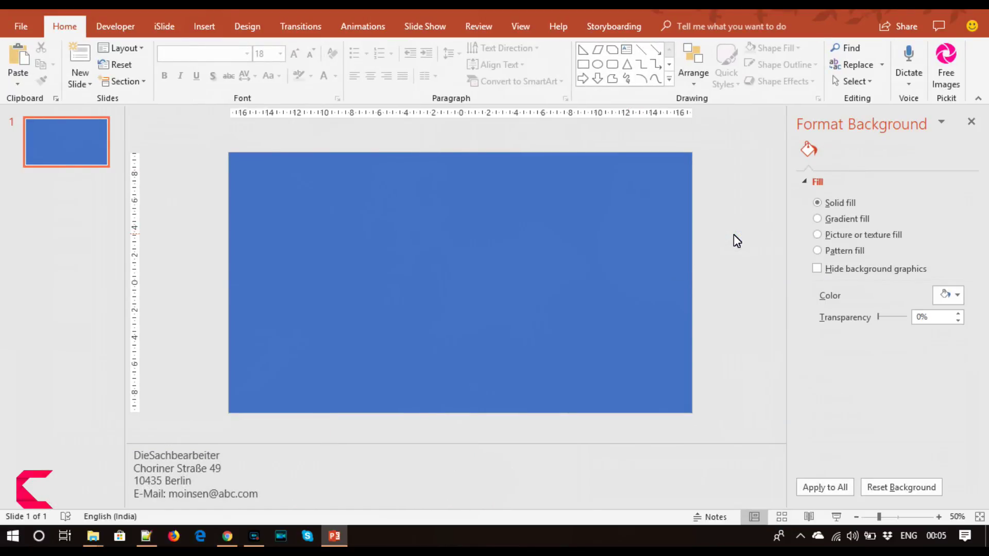
Set the slide background to a solid white fill with about 26% transparency.
{"action": "left_click", "coordinate": [963, 295]}
{"action": "key", "text": "Escape"}
{"action": "left_click", "coordinate": [934, 293]}
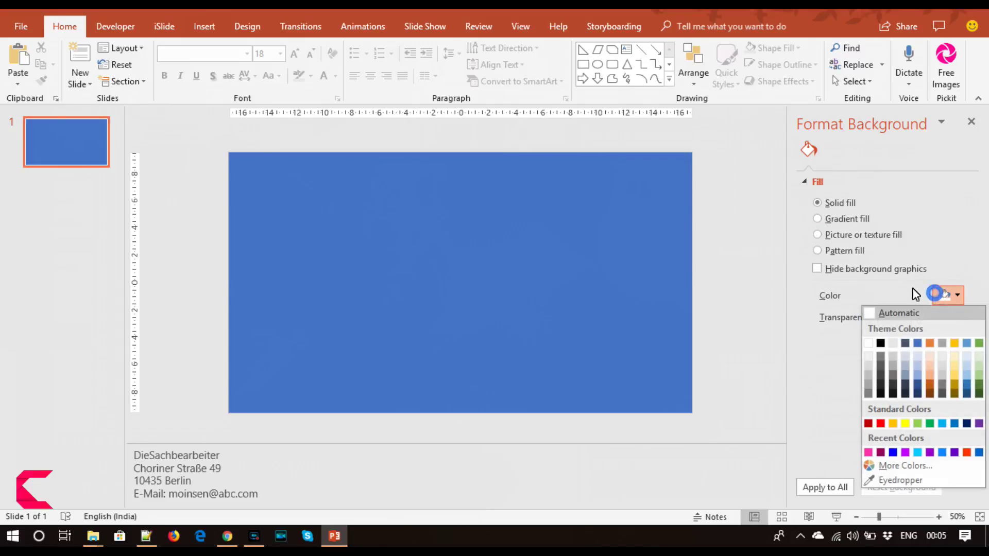
{"action": "left_click", "coordinate": [869, 346]}
{"action": "left_click_drag", "start_coordinate": [888, 320], "coordinate": [886, 326]}
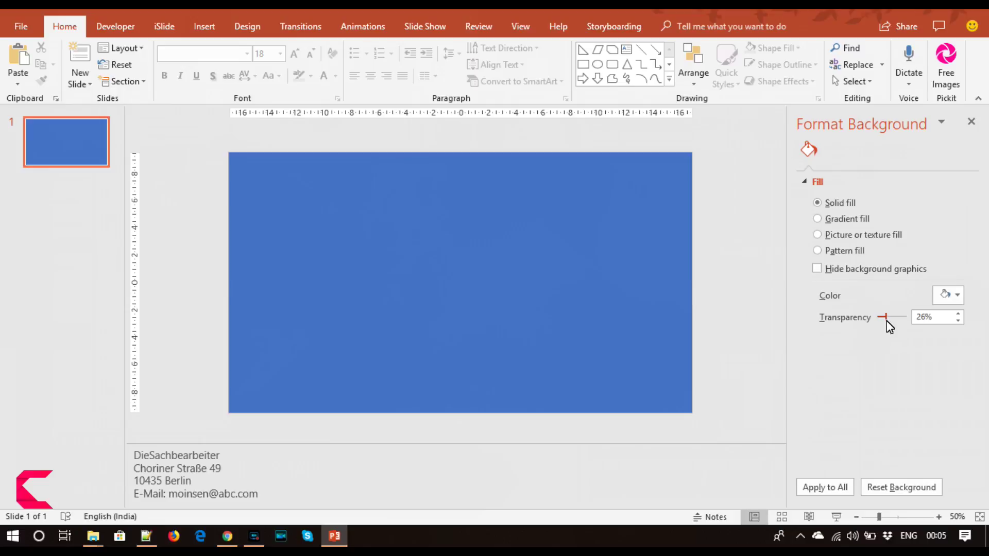
{"action": "left_click", "coordinate": [833, 205]}
Fill the rectangle white and make it partly transparent, about 18%.
{"action": "left_click", "coordinate": [555, 253]}
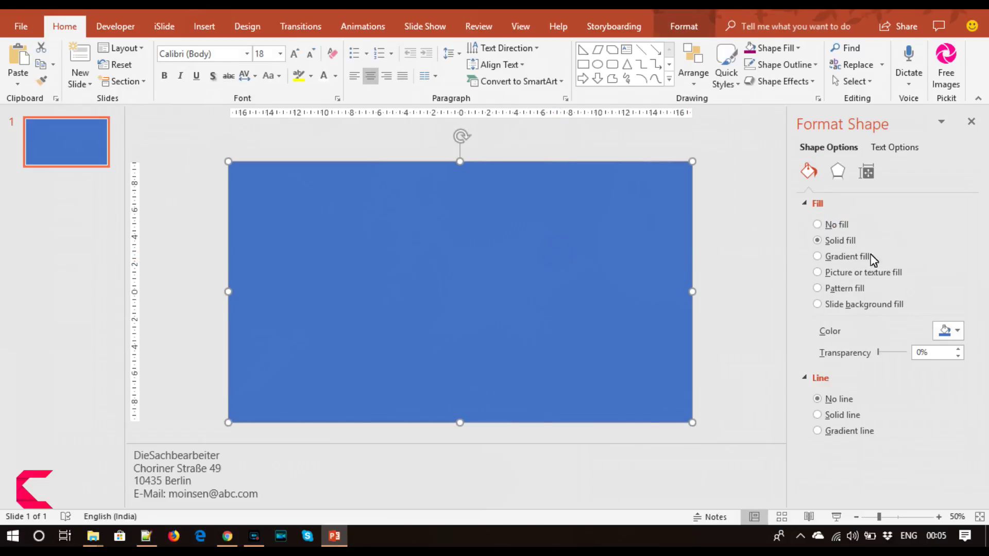
{"action": "left_click", "coordinate": [955, 331]}
{"action": "left_click", "coordinate": [868, 365]}
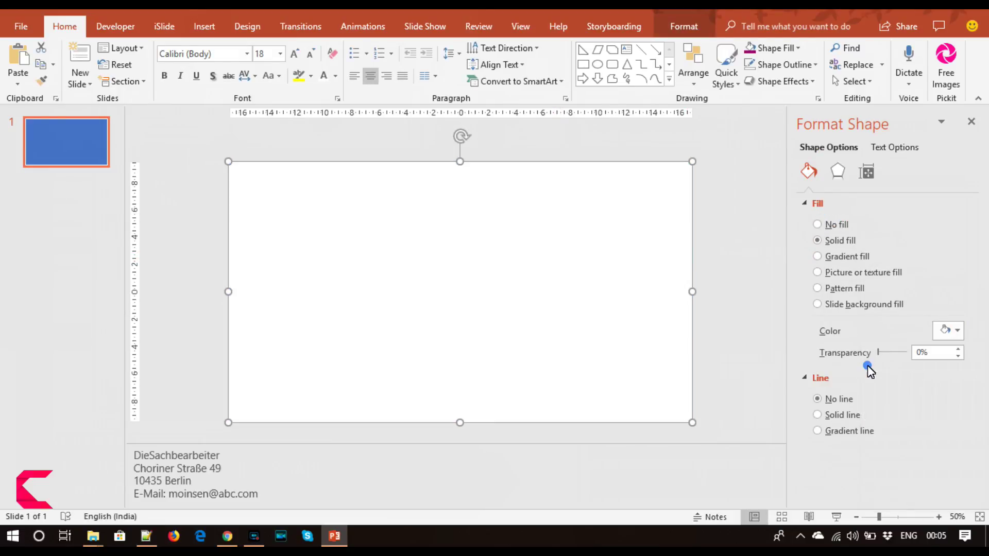
{"action": "left_click_drag", "start_coordinate": [878, 354], "coordinate": [881, 353]}
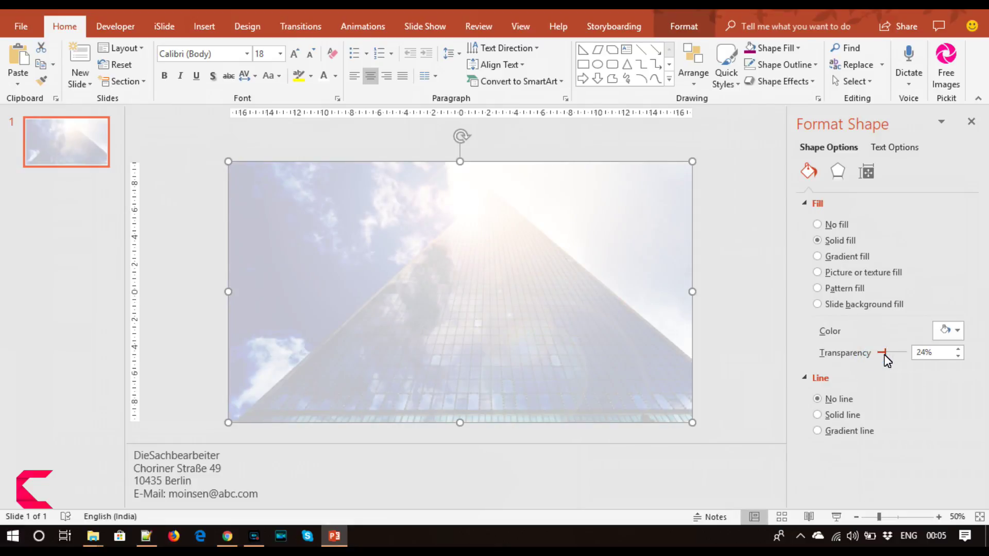
{"action": "left_click", "coordinate": [956, 351]}
{"action": "left_click", "coordinate": [762, 301]}
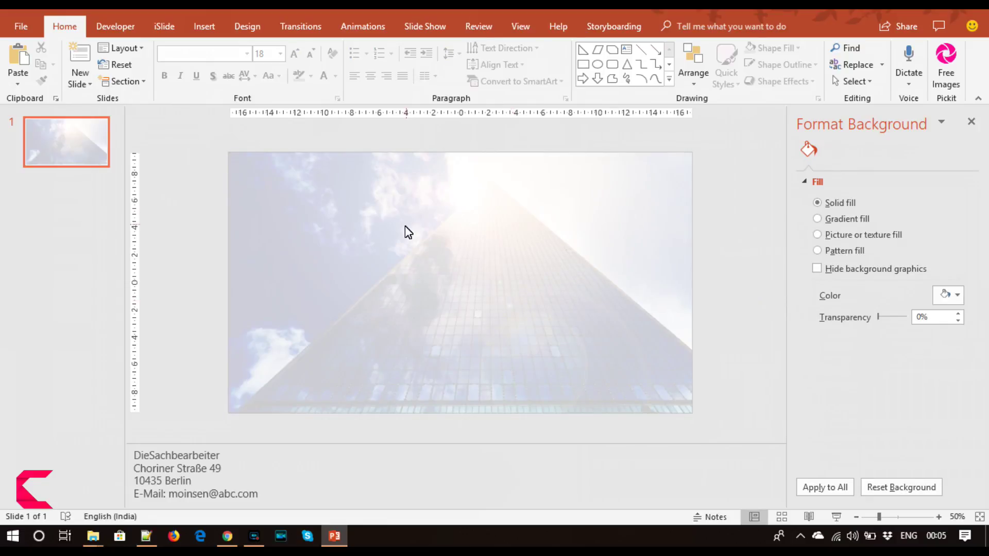
{"action": "left_click", "coordinate": [204, 26]}
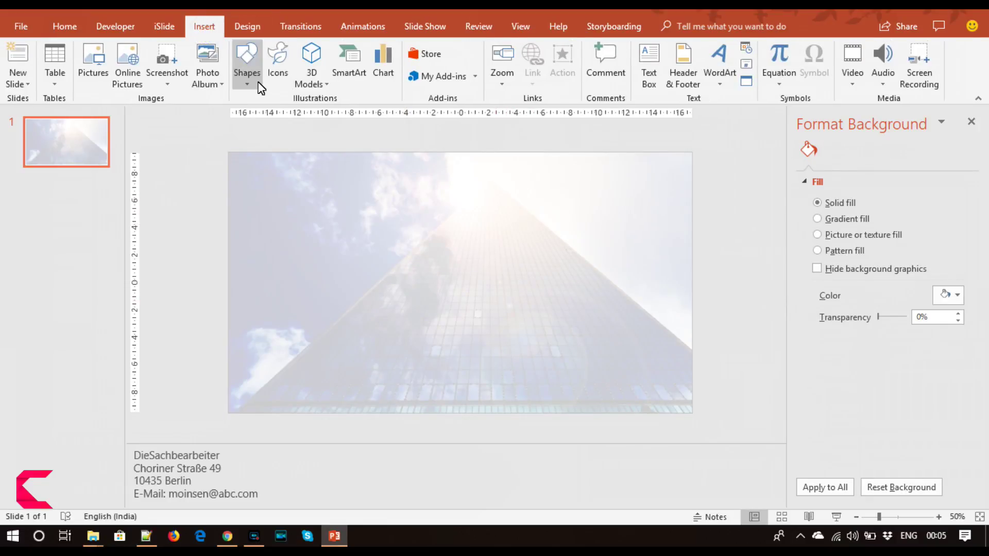
Draw a full-height parallelogram and shape it into a wide slanted strip at the left edge.
{"action": "left_click", "coordinate": [247, 64]}
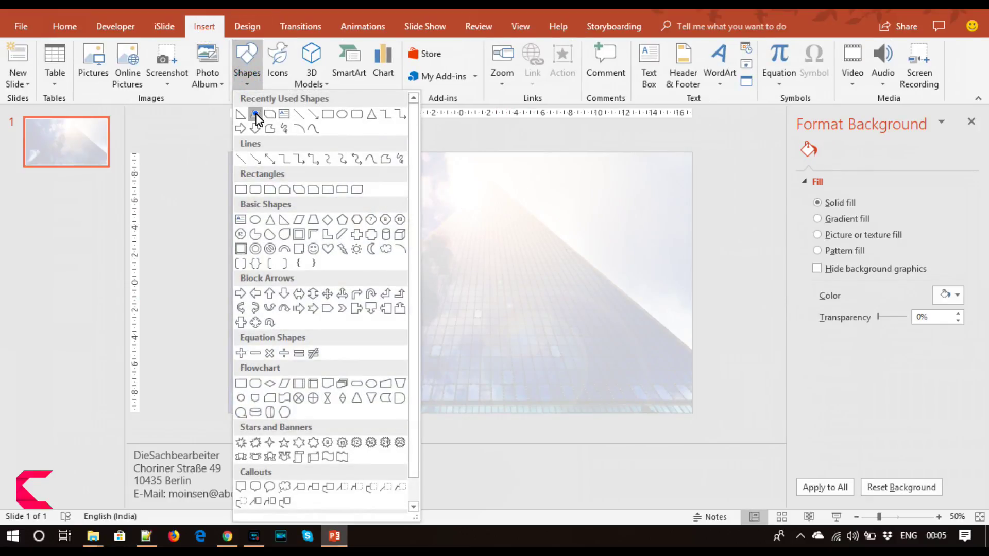
{"action": "left_click", "coordinate": [256, 115]}
{"action": "left_click_drag", "start_coordinate": [356, 158], "coordinate": [472, 413]}
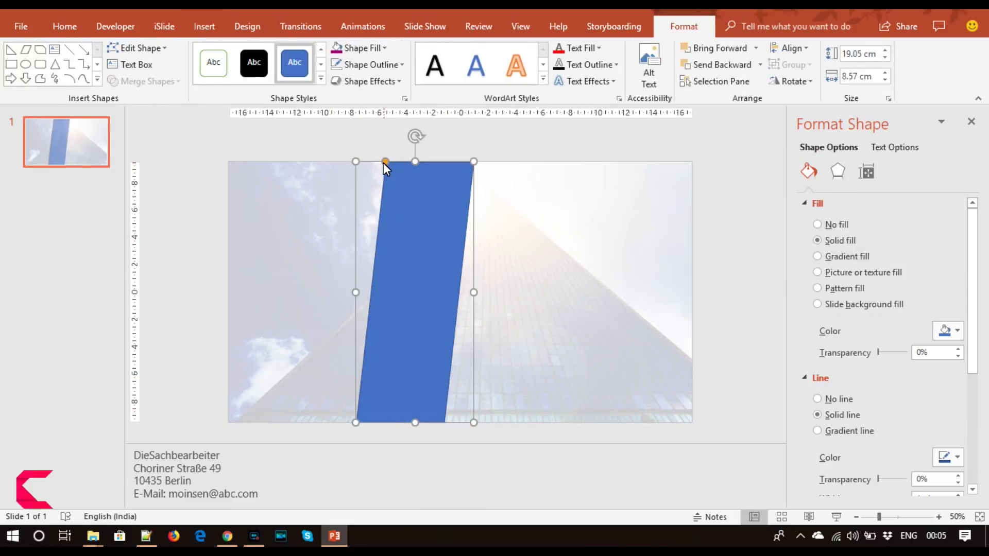
{"action": "left_click_drag", "start_coordinate": [385, 161], "coordinate": [453, 186]}
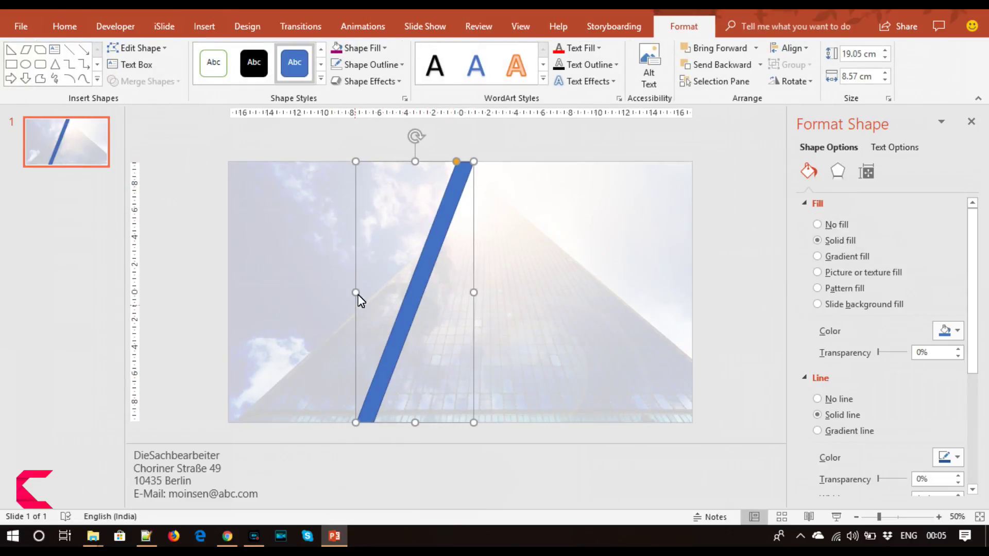
{"action": "mouse_move", "coordinate": [357, 294]}
{"action": "left_mouse_down"}
{"action": "mouse_move", "coordinate": [264, 268]}
{"action": "mouse_move", "coordinate": [281, 294]}
{"action": "left_mouse_up"}
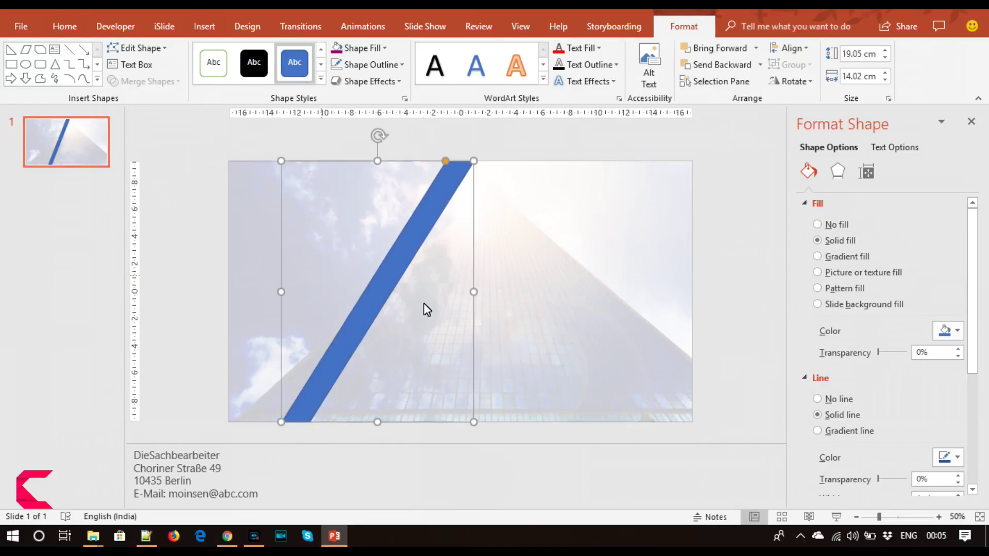
{"action": "mouse_move", "coordinate": [469, 298]}
{"action": "left_mouse_down"}
{"action": "mouse_move", "coordinate": [531, 299]}
{"action": "mouse_move", "coordinate": [482, 290]}
{"action": "mouse_move", "coordinate": [565, 304]}
{"action": "left_mouse_up"}
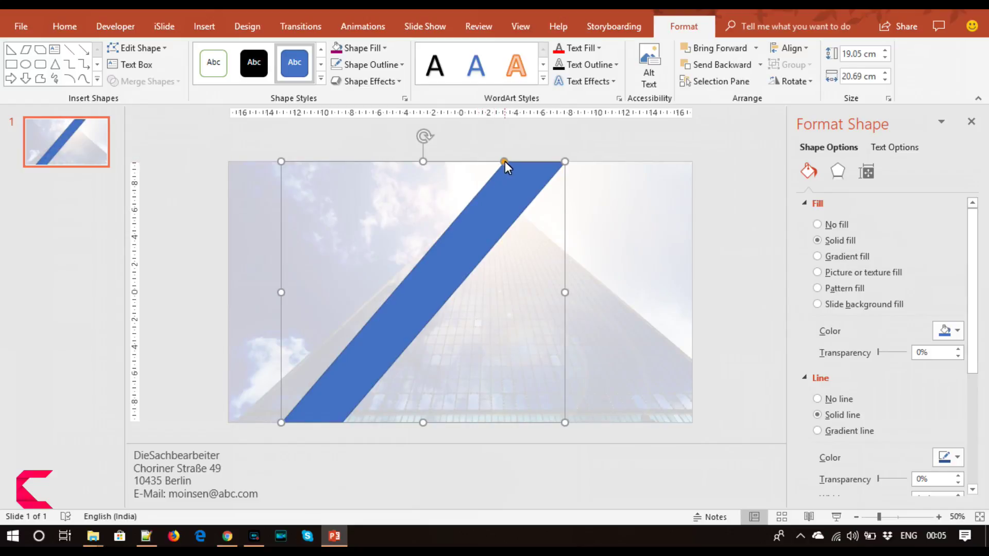
{"action": "left_click_drag", "start_coordinate": [504, 160], "coordinate": [434, 160]}
{"action": "left_click_drag", "start_coordinate": [565, 292], "coordinate": [520, 286]}
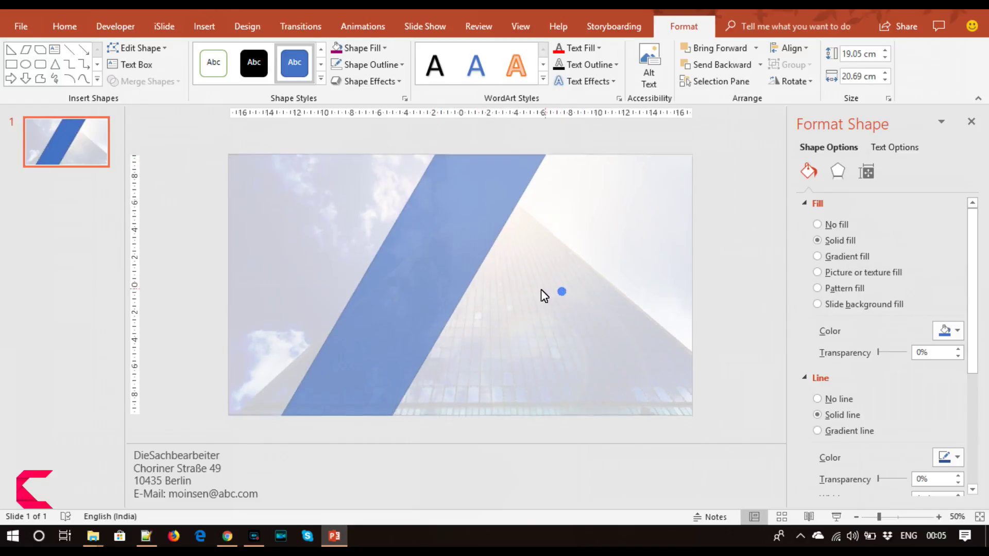
{"action": "left_click_drag", "start_coordinate": [413, 280], "coordinate": [365, 264]}
Duplicate the strip beside the original and remove the outlines from both strips.
{"action": "key", "text": "ctrl+c"}
{"action": "key", "text": "ctrl+v"}
{"action": "mouse_move", "coordinate": [431, 234]}
{"action": "left_mouse_down"}
{"action": "mouse_move", "coordinate": [481, 234]}
{"action": "mouse_move", "coordinate": [441, 233]}
{"action": "left_mouse_up"}
{"action": "left_click", "coordinate": [363, 66]}
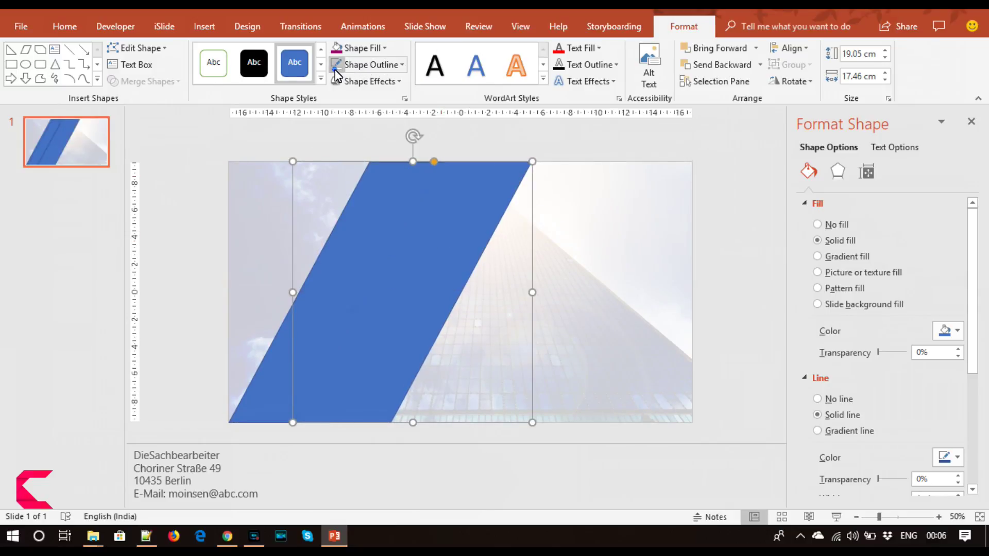
{"action": "left_click", "coordinate": [369, 222]}
{"action": "left_click", "coordinate": [336, 67]}
{"action": "left_click", "coordinate": [532, 241], "text": "shift"}
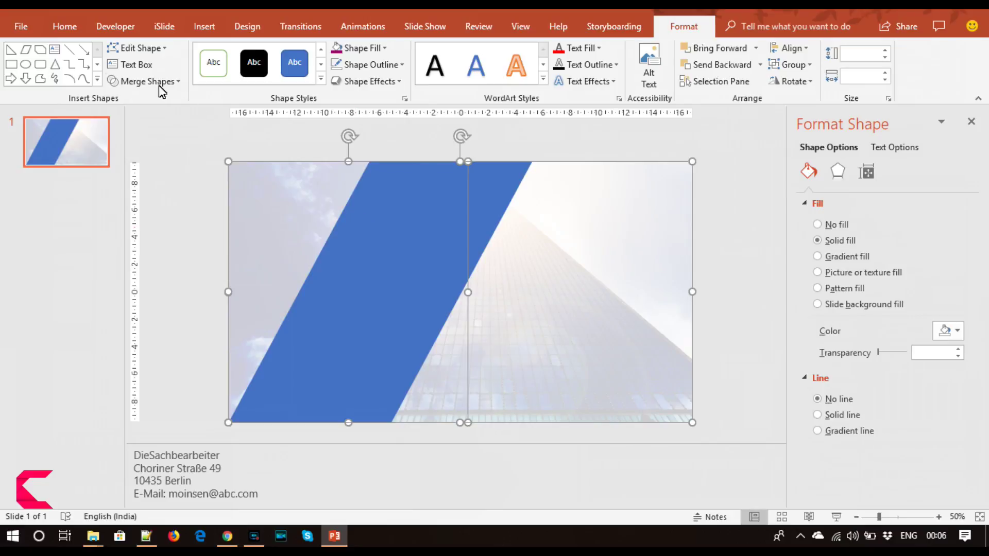
Subtract the strip from the white overlay, then fill the strip black at 36% transparency.
{"action": "left_click", "coordinate": [149, 81]}
{"action": "left_click", "coordinate": [137, 170]}
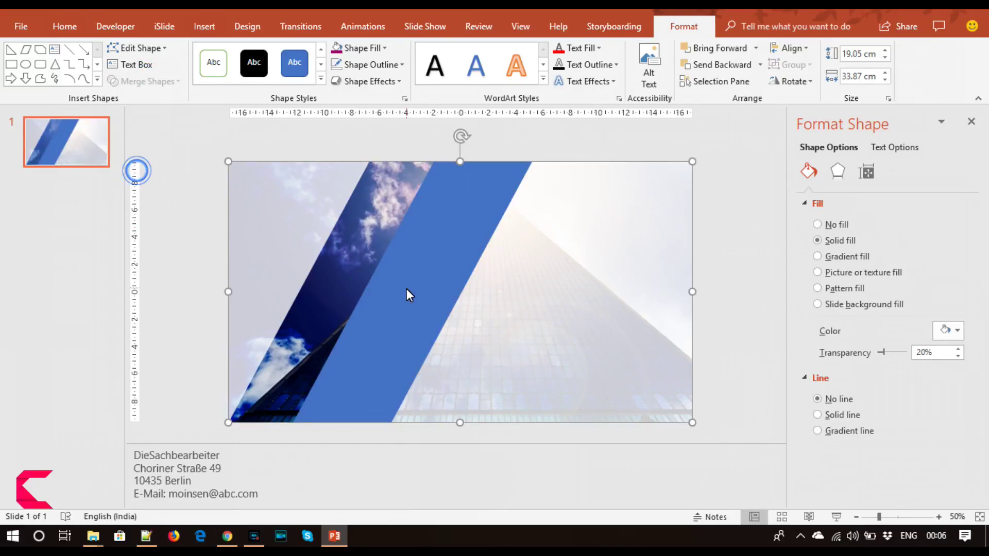
{"action": "left_click", "coordinate": [406, 294]}
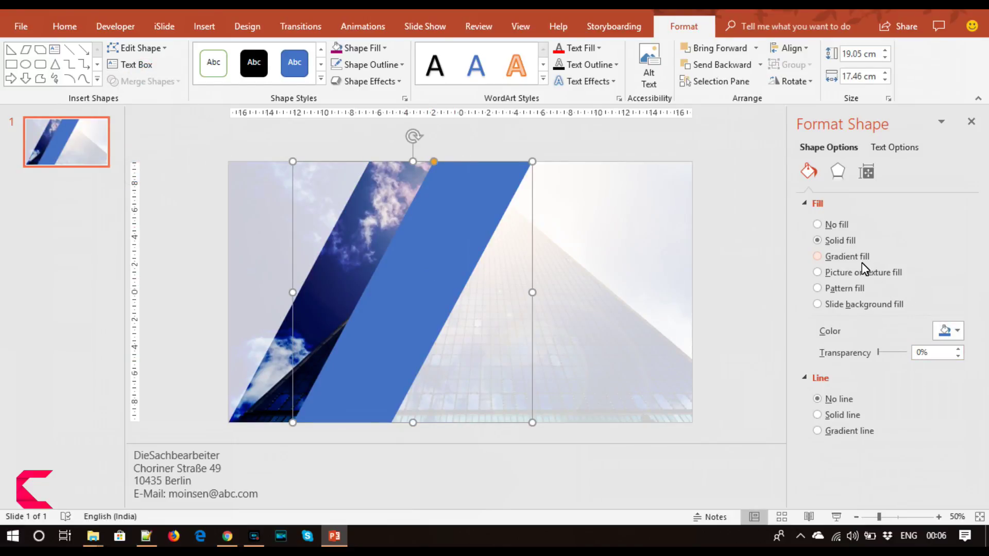
{"action": "left_click", "coordinate": [956, 331]}
{"action": "left_click", "coordinate": [878, 355]}
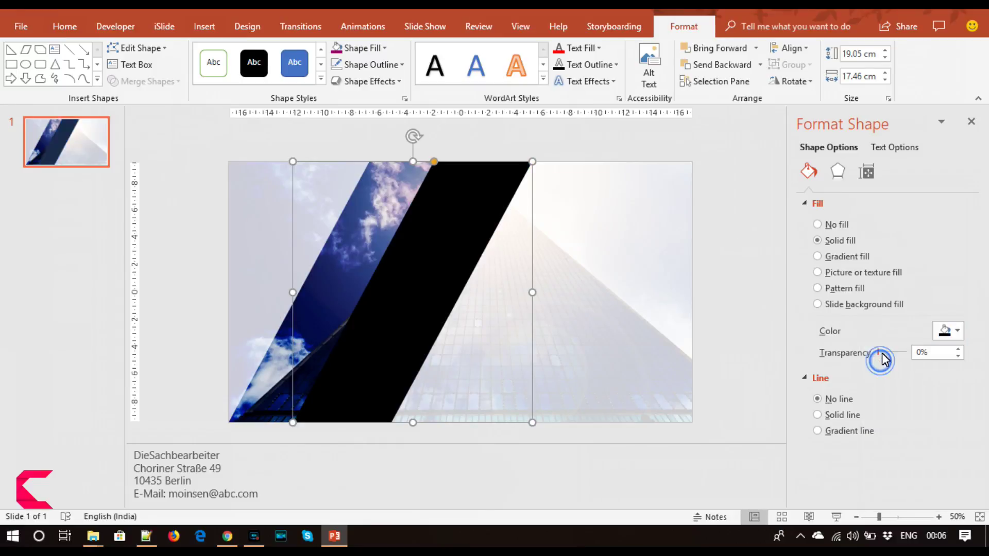
{"action": "left_click_drag", "start_coordinate": [879, 353], "coordinate": [888, 353]}
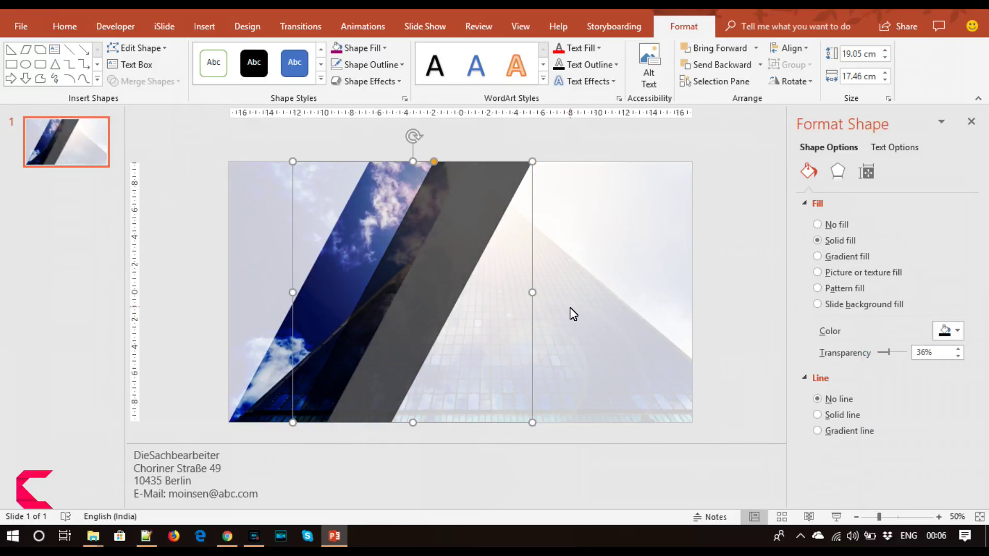
Set the strip to 42% transparency and paste a parallel copy to its right.
{"action": "left_click_drag", "start_coordinate": [534, 298], "coordinate": [629, 294]}
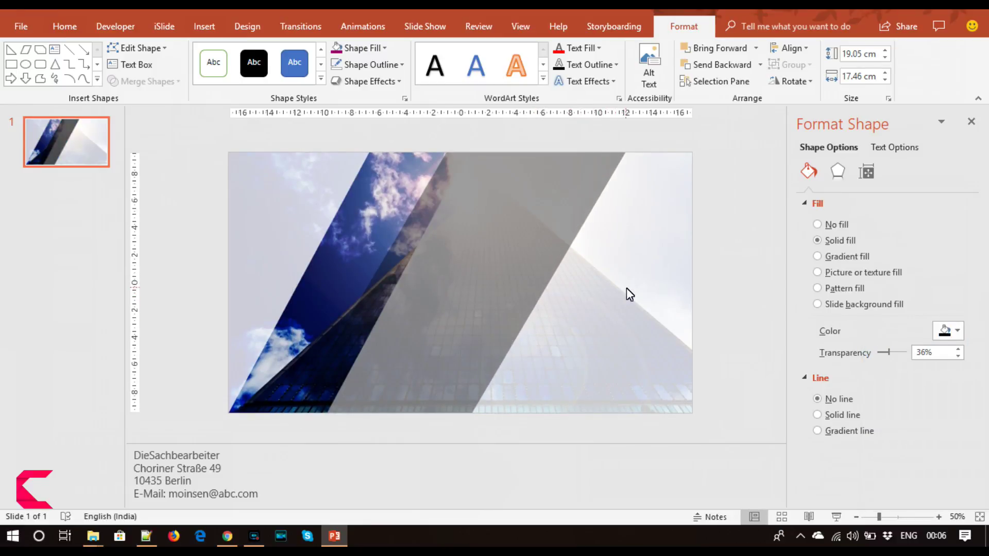
{"action": "left_click_drag", "start_coordinate": [629, 293], "coordinate": [532, 281]}
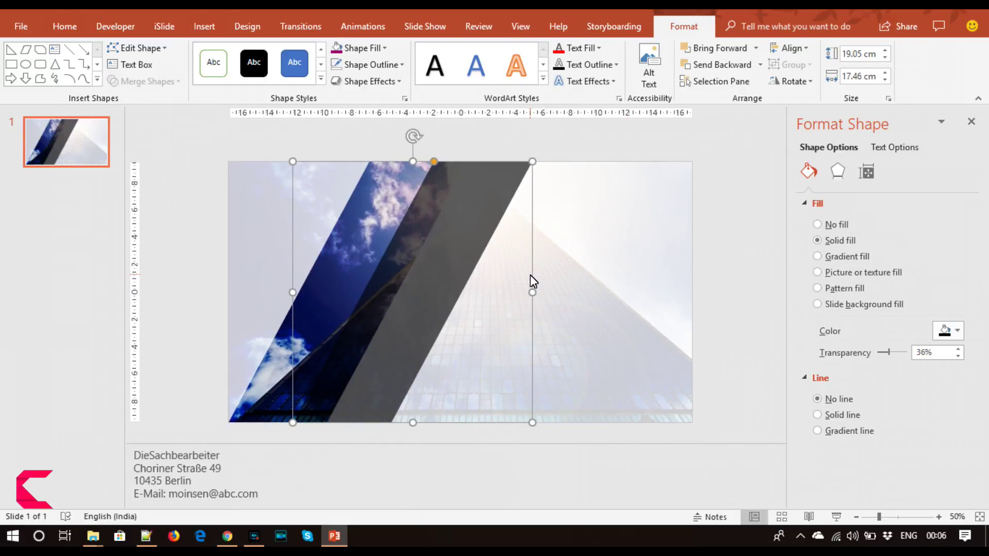
{"action": "key", "text": "ctrl+z"}
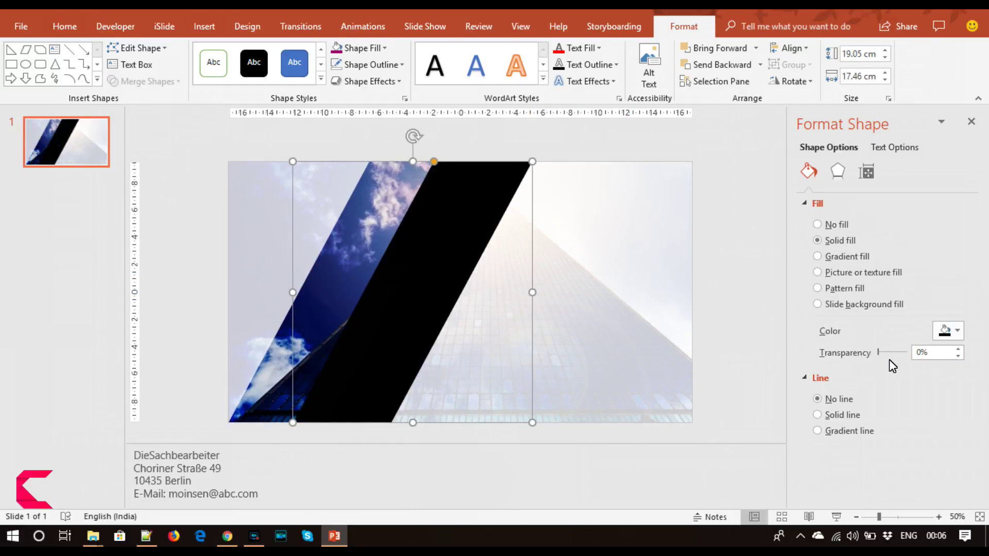
{"action": "left_click_drag", "start_coordinate": [880, 353], "coordinate": [891, 353]}
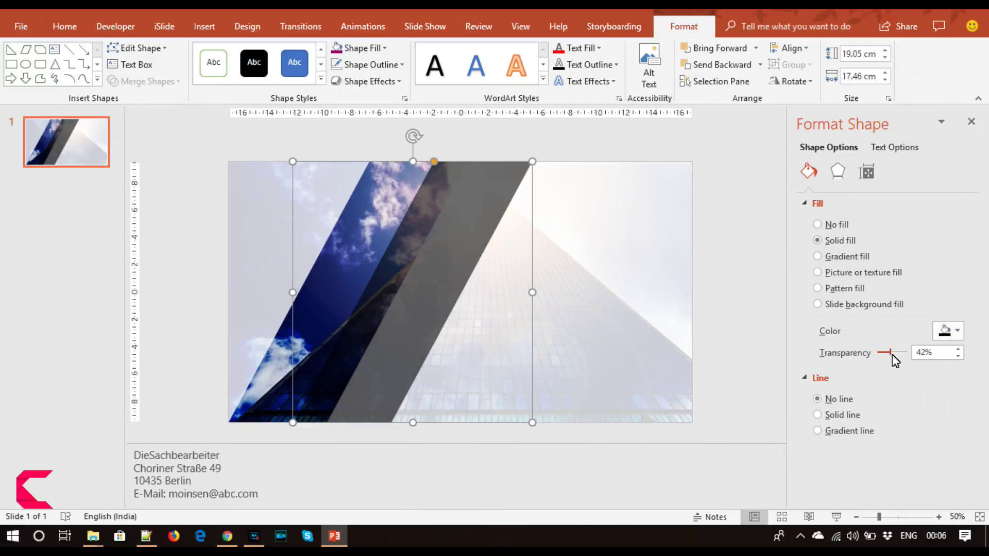
{"action": "key", "text": "ctrl+v"}
{"action": "left_click_drag", "start_coordinate": [414, 259], "coordinate": [537, 249]}
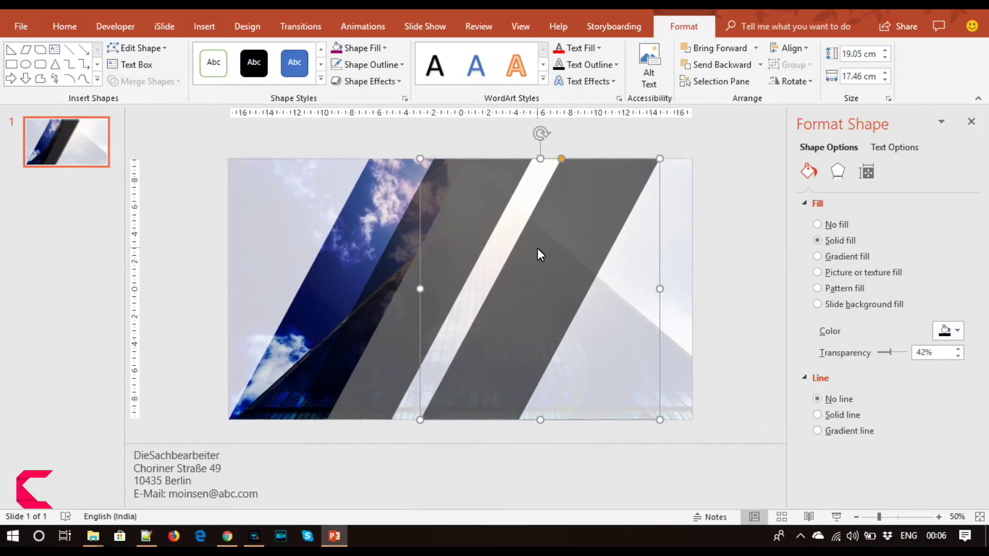
Flip the strip copy vertically, cross it over the first strip and stretch it to the right edge.
{"action": "left_click", "coordinate": [791, 81]}
{"action": "left_click", "coordinate": [801, 135]}
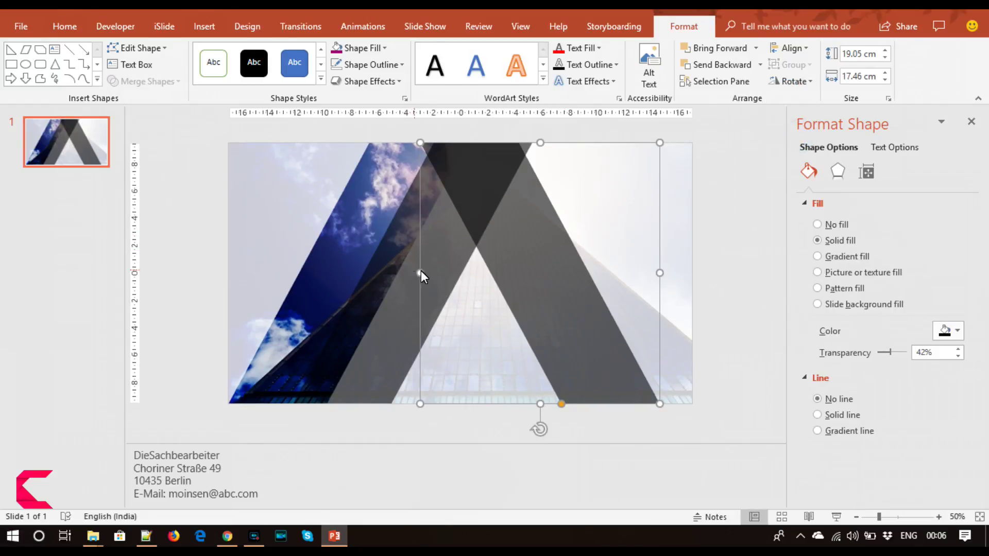
{"action": "left_click_drag", "start_coordinate": [422, 271], "coordinate": [278, 276]}
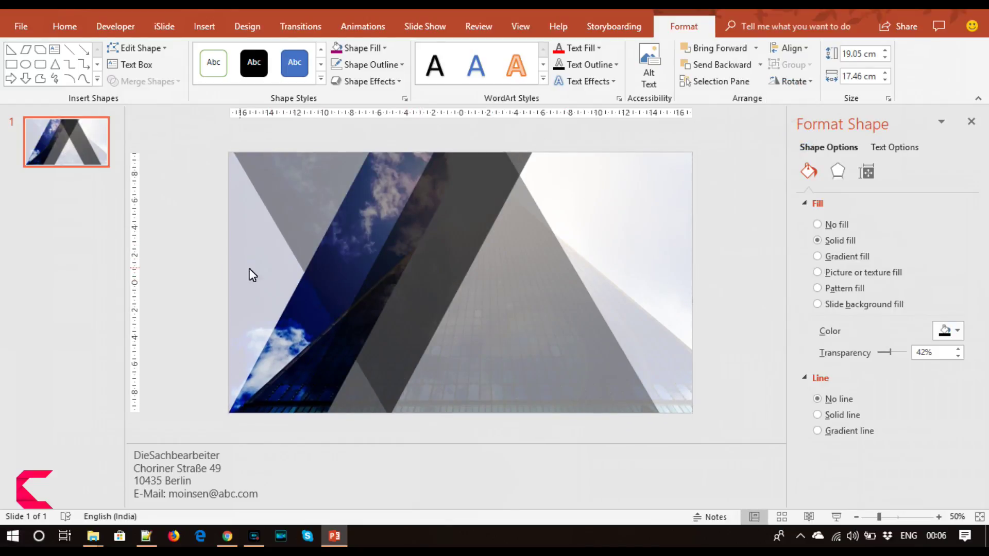
{"action": "left_click_drag", "start_coordinate": [277, 271], "coordinate": [283, 272]}
{"action": "left_click", "coordinate": [284, 272]}
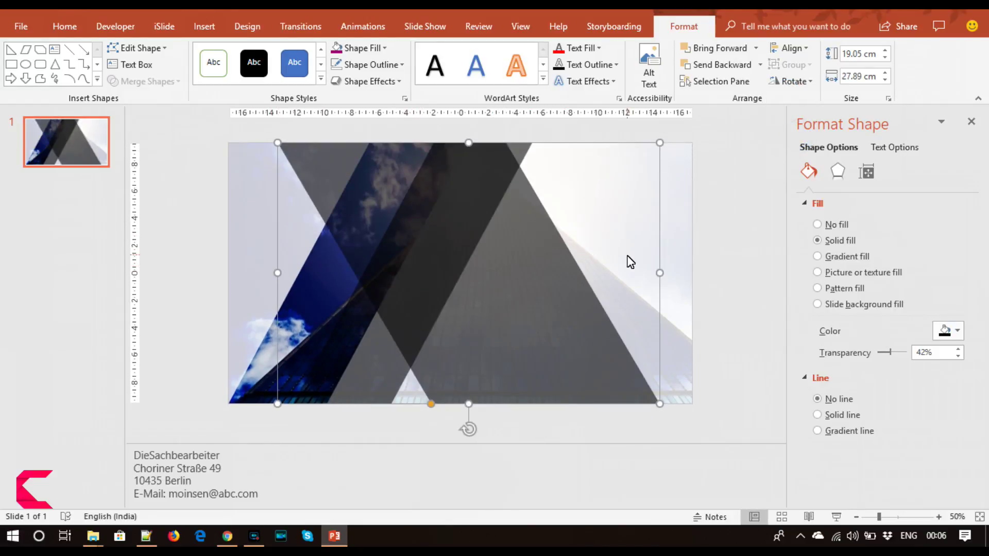
{"action": "left_click_drag", "start_coordinate": [660, 273], "coordinate": [691, 274]}
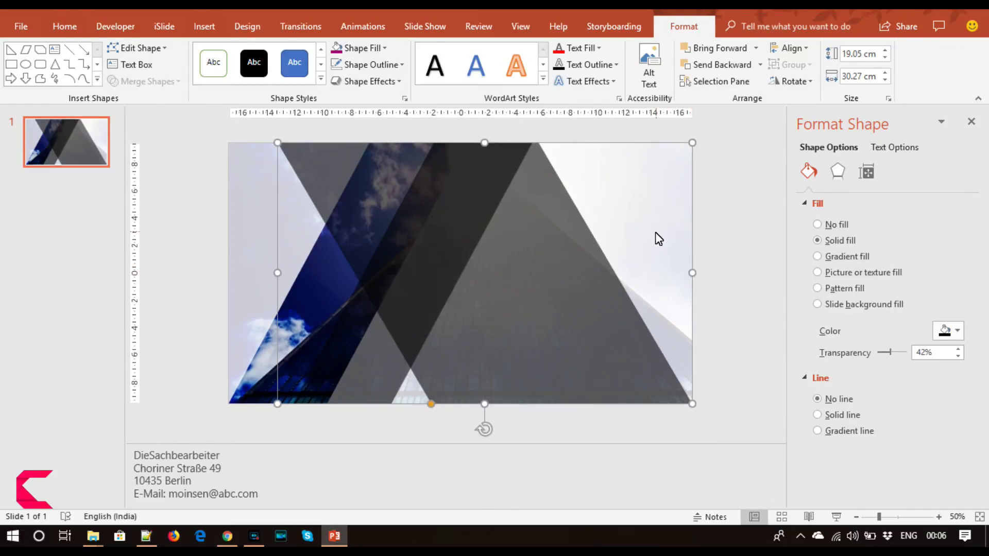
Subtract the crossing strip from the full-width overlay to open an X-shaped window.
{"action": "left_click", "coordinate": [654, 233]}
{"action": "left_click", "coordinate": [537, 292], "text": "shift"}
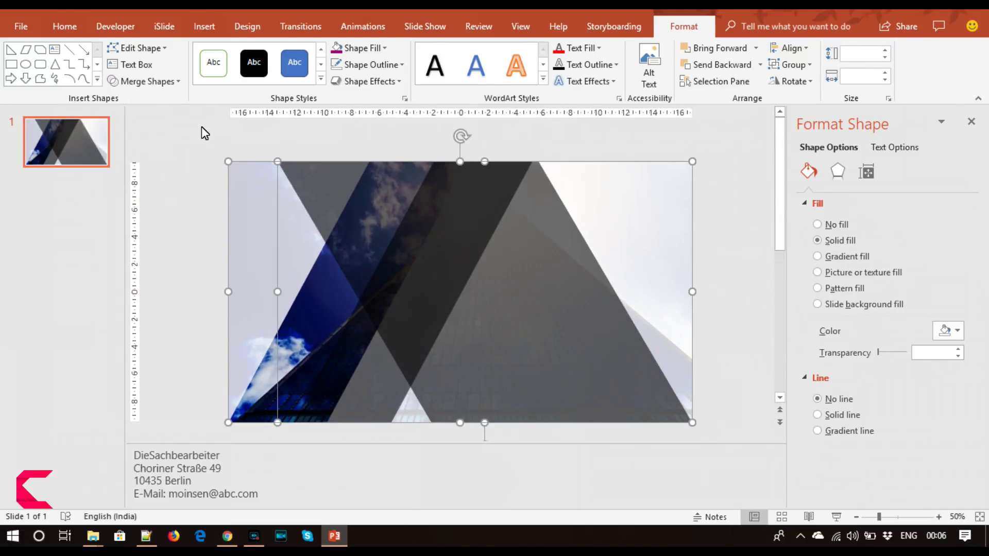
{"action": "left_click", "coordinate": [164, 82]}
{"action": "left_click", "coordinate": [147, 170]}
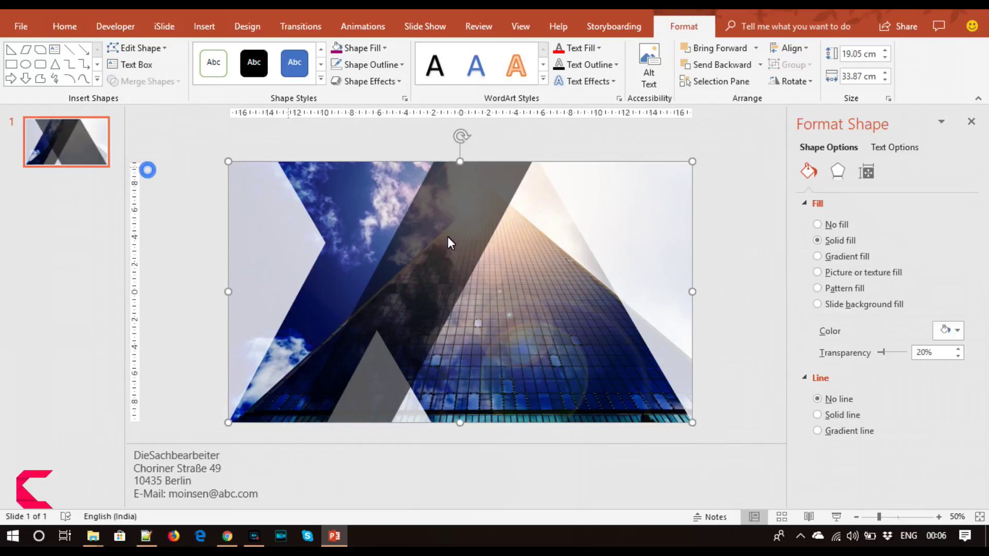
{"action": "left_click", "coordinate": [712, 270]}
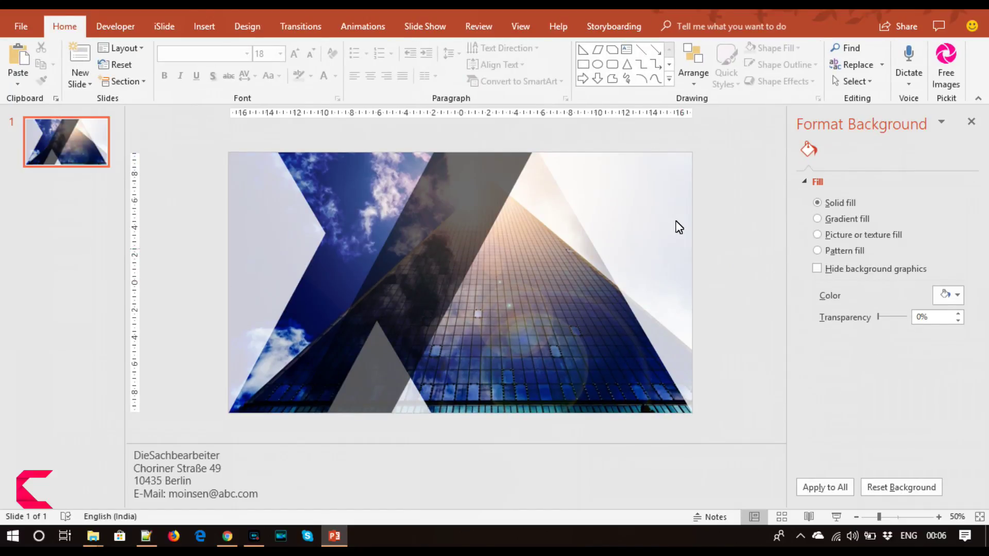
Duplicate the grey parallelogram, move the copy to its right and set it to 28% transparency.
{"action": "left_click", "coordinate": [380, 354]}
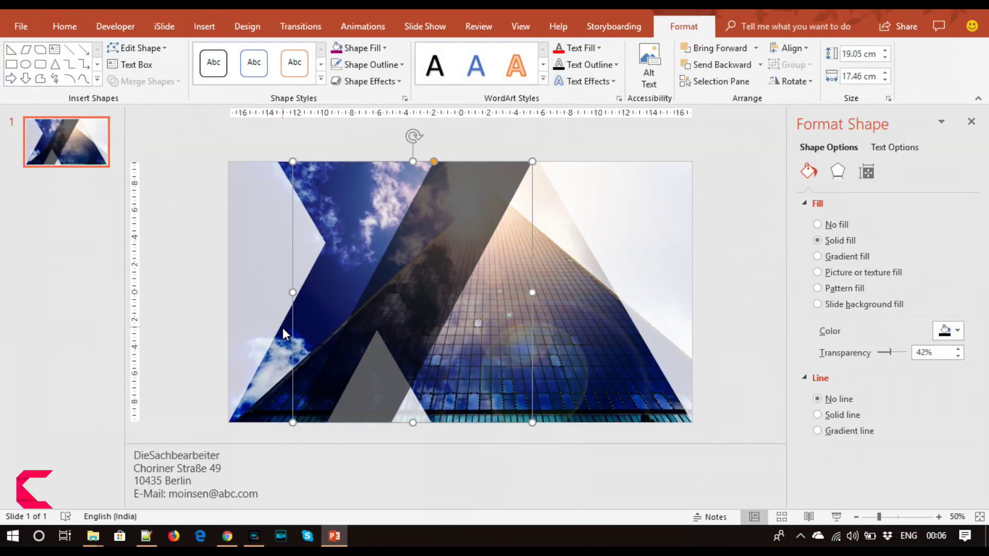
{"action": "left_click", "coordinate": [191, 285]}
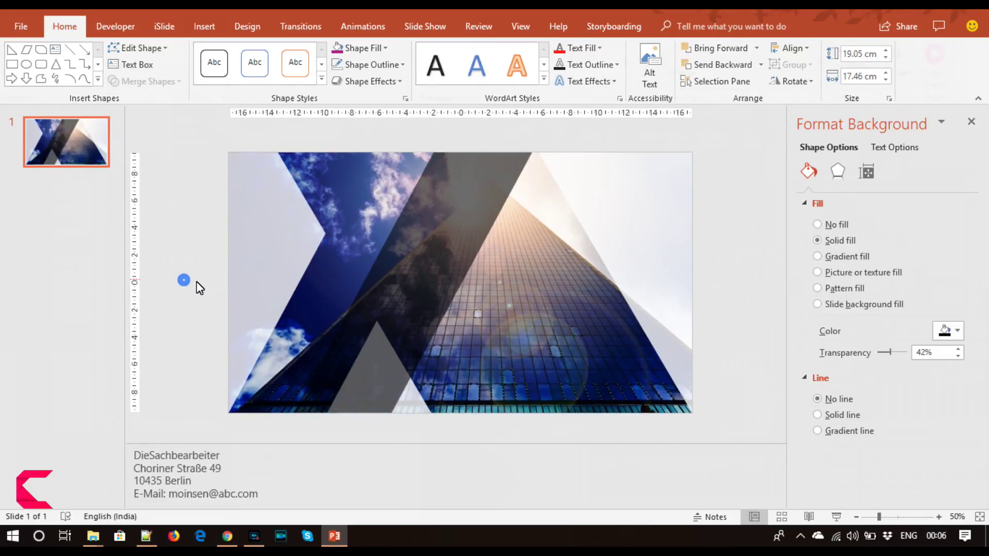
{"action": "left_click", "coordinate": [204, 26]}
{"action": "left_click", "coordinate": [249, 72]}
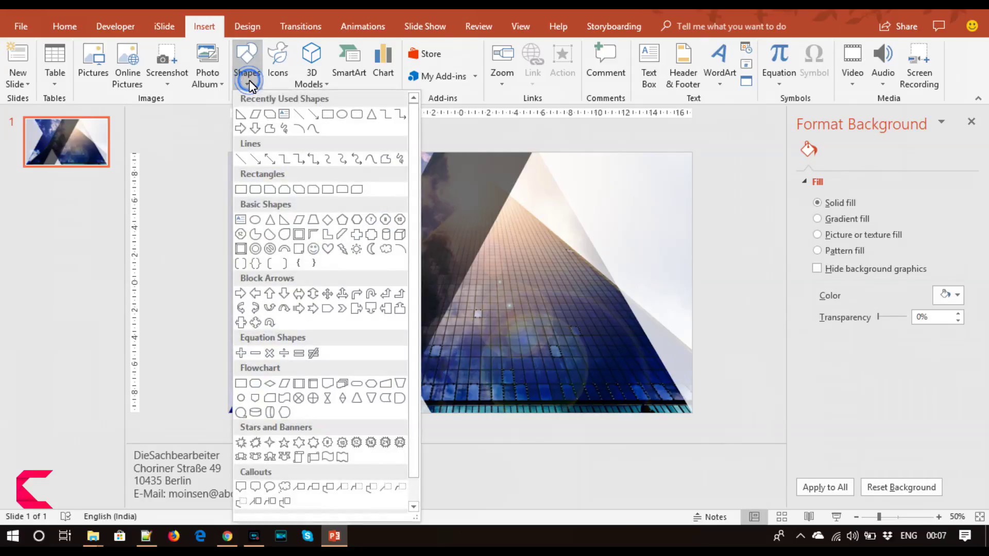
{"action": "left_click", "coordinate": [481, 206]}
{"action": "left_click", "coordinate": [474, 202]}
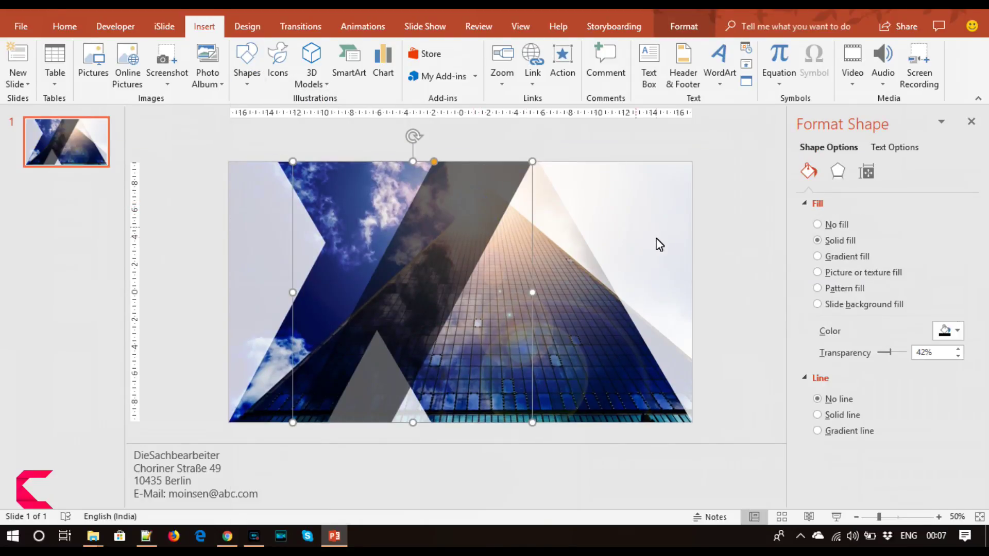
{"action": "key", "text": "ctrl+c"}
{"action": "key", "text": "ctrl+v"}
{"action": "left_click_drag", "start_coordinate": [436, 265], "coordinate": [475, 247]}
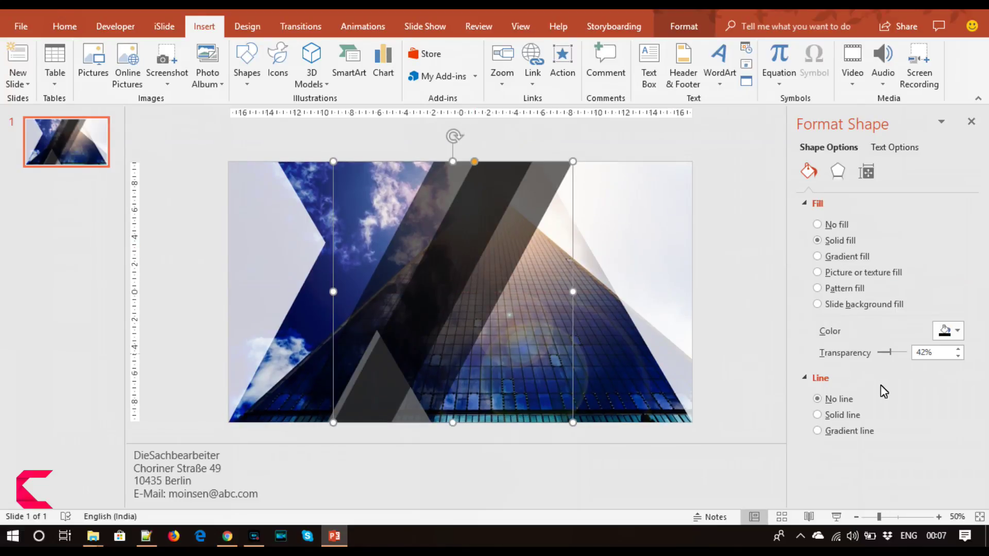
{"action": "left_click_drag", "start_coordinate": [886, 354], "coordinate": [882, 353]}
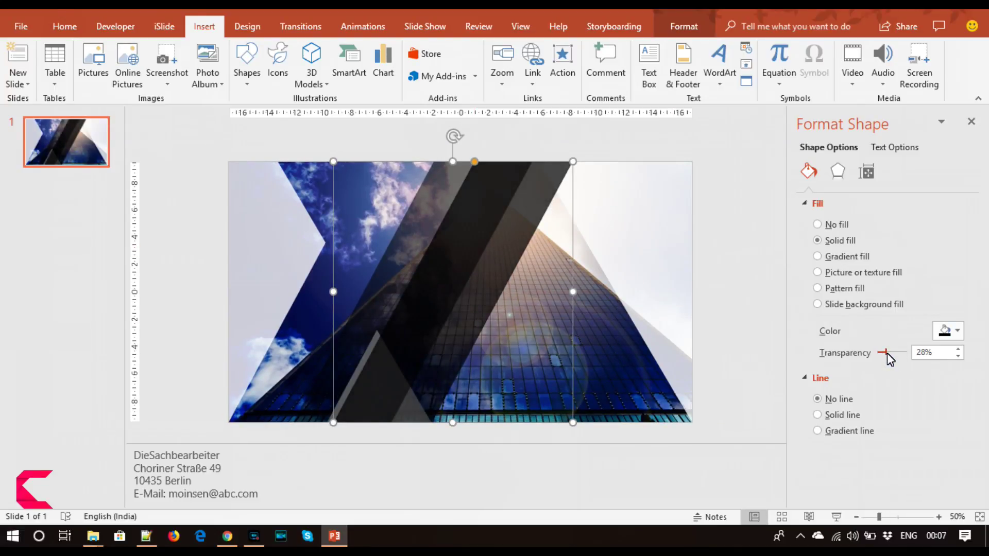
{"action": "key", "text": "ctrl+v"}
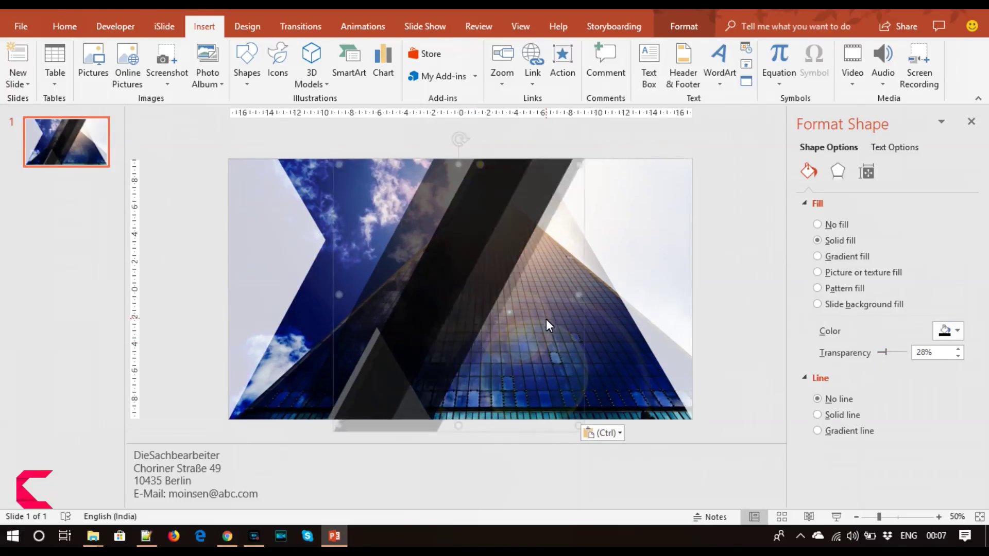
Move the new parallelogram copy right, fill it cyan and raise its transparency to about 70%.
{"action": "left_click_drag", "start_coordinate": [503, 290], "coordinate": [542, 286]}
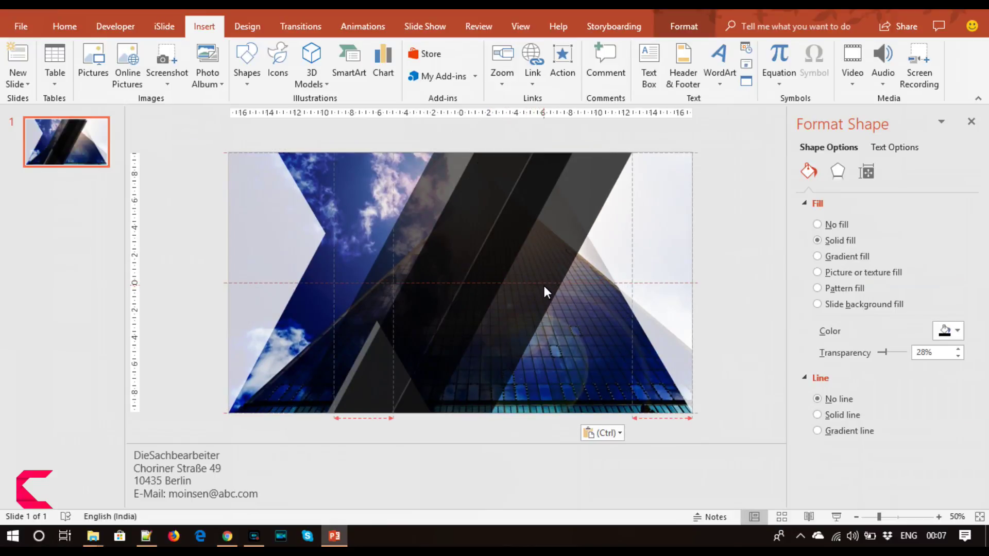
{"action": "left_click_drag", "start_coordinate": [542, 286], "coordinate": [541, 286]}
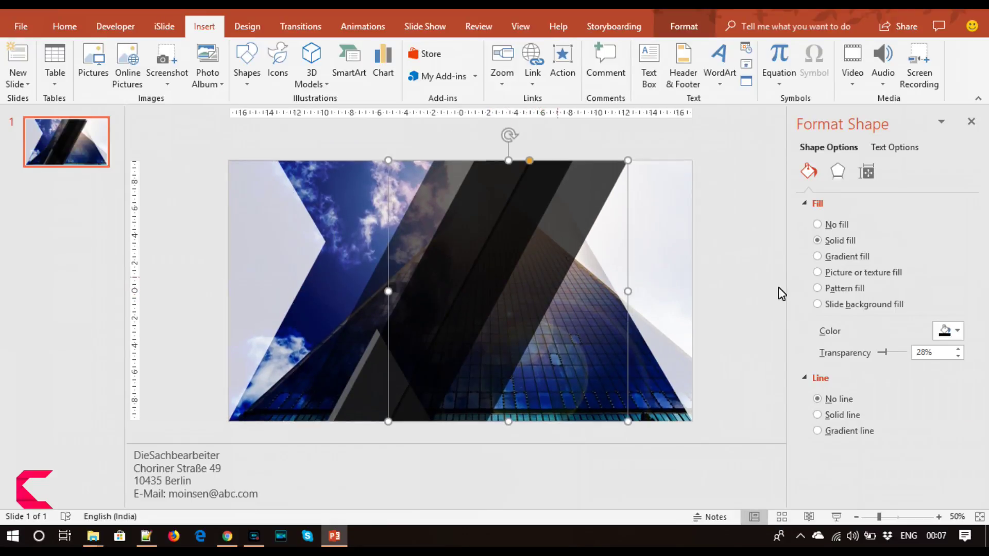
{"action": "left_click", "coordinate": [948, 331]}
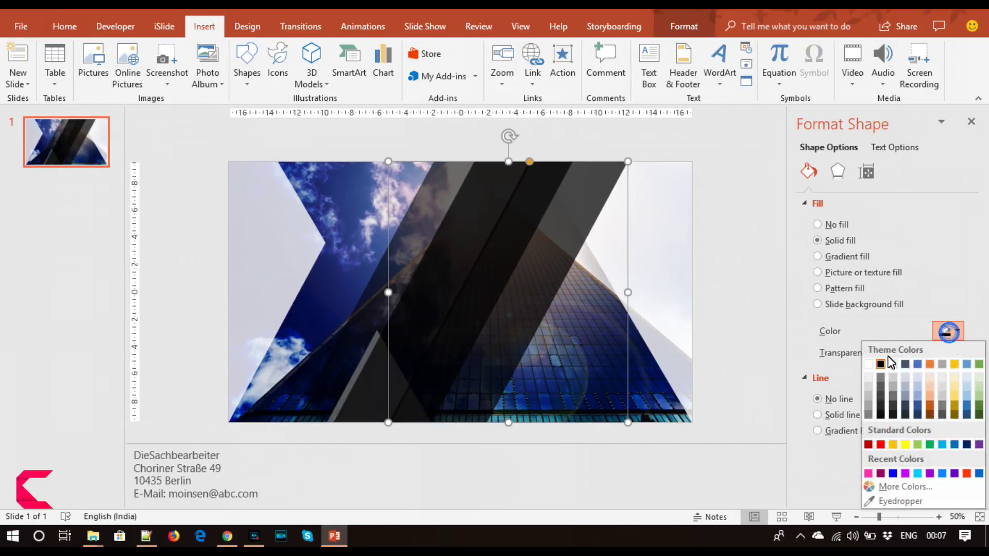
{"action": "left_click", "coordinate": [917, 415]}
{"action": "left_click_drag", "start_coordinate": [885, 354], "coordinate": [883, 352]}
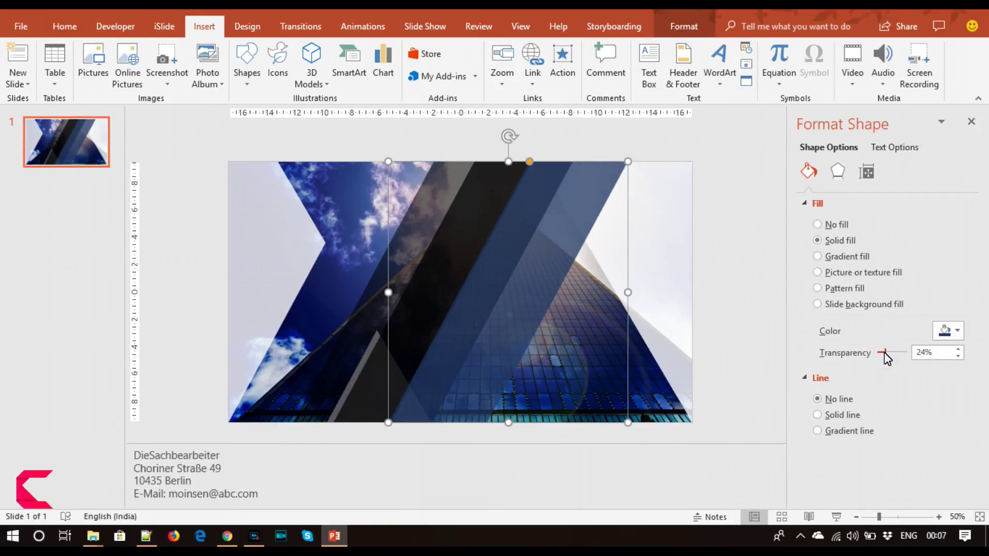
{"action": "left_click", "coordinate": [953, 331]}
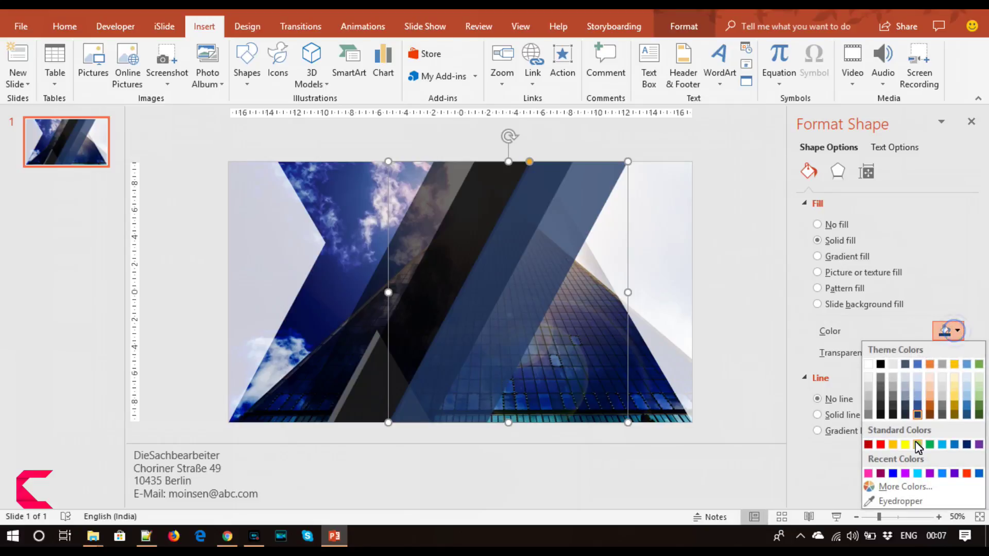
{"action": "left_click", "coordinate": [917, 473]}
{"action": "left_click_drag", "start_coordinate": [885, 353], "coordinate": [898, 356]}
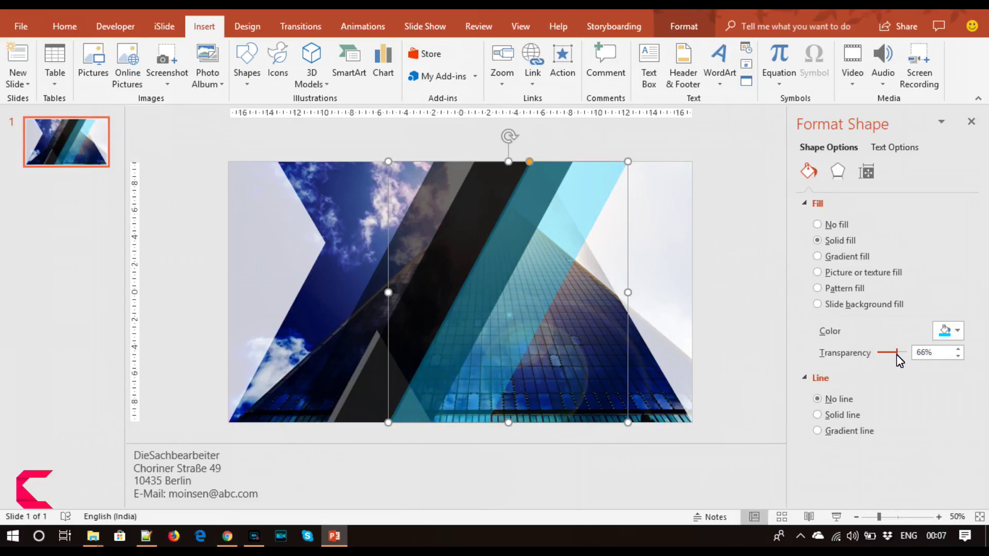
{"action": "scroll", "coordinate": [561, 301], "scroll_direction": "down", "scroll_amount": 1}
{"action": "left_click_drag", "start_coordinate": [541, 295], "coordinate": [539, 290]}
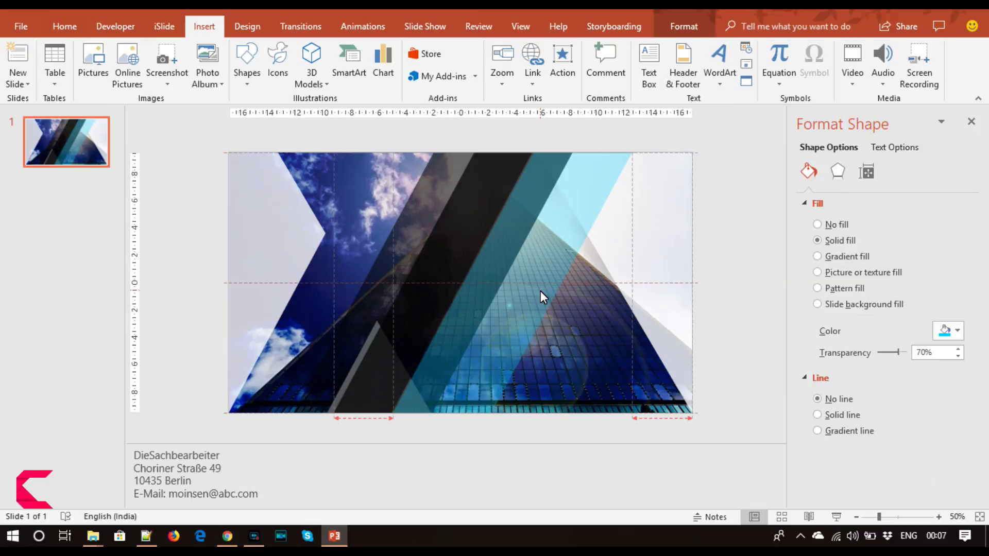
{"action": "left_click_drag", "start_coordinate": [540, 291], "coordinate": [540, 291]}
Flip the cyan strip vertically and move it left so it crosses the dark strips.
{"action": "left_click", "coordinate": [683, 26]}
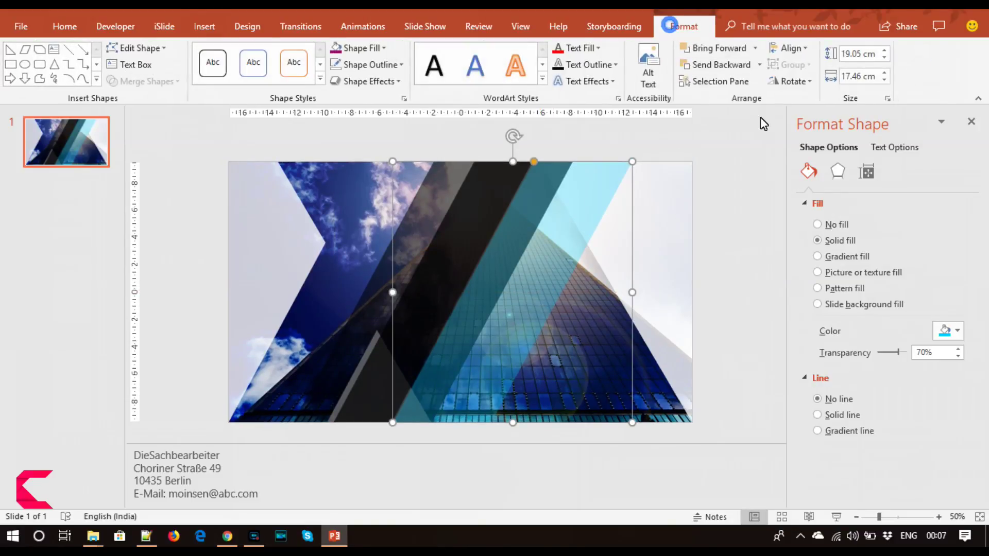
{"action": "left_click", "coordinate": [805, 86]}
{"action": "left_click", "coordinate": [814, 136]}
{"action": "left_click_drag", "start_coordinate": [526, 276], "coordinate": [415, 287]}
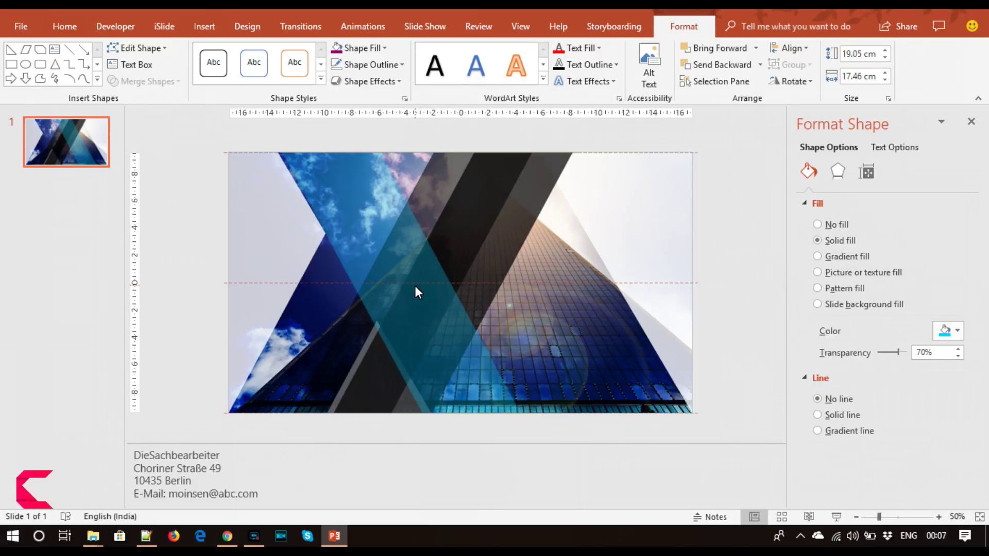
{"action": "left_click_drag", "start_coordinate": [415, 287], "coordinate": [444, 287]}
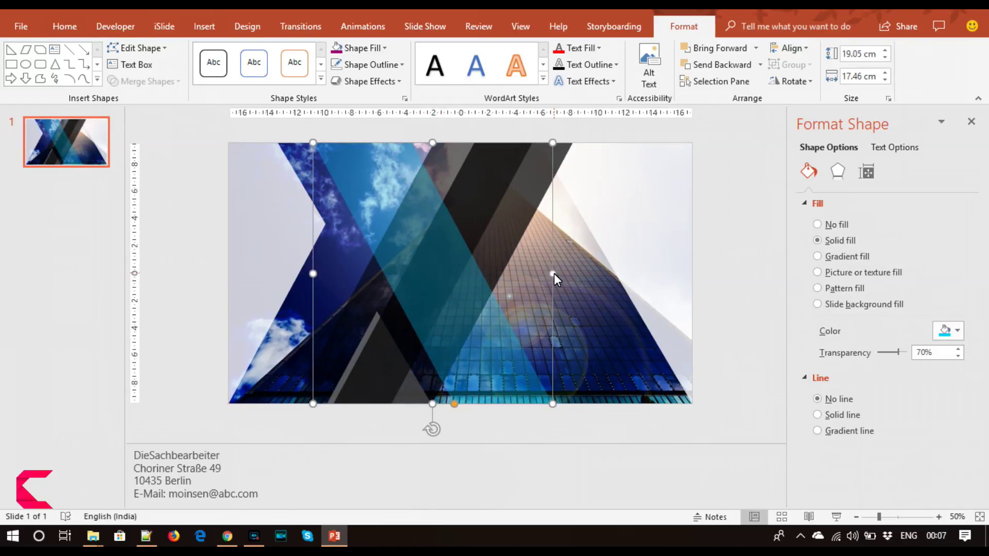
Set the cyan strip to 68% transparency and widen it rightward to 25.98 cm.
{"action": "left_click", "coordinate": [626, 267]}
{"action": "left_click_drag", "start_coordinate": [899, 353], "coordinate": [899, 355]}
{"action": "left_click_drag", "start_coordinate": [628, 276], "coordinate": [664, 278]}
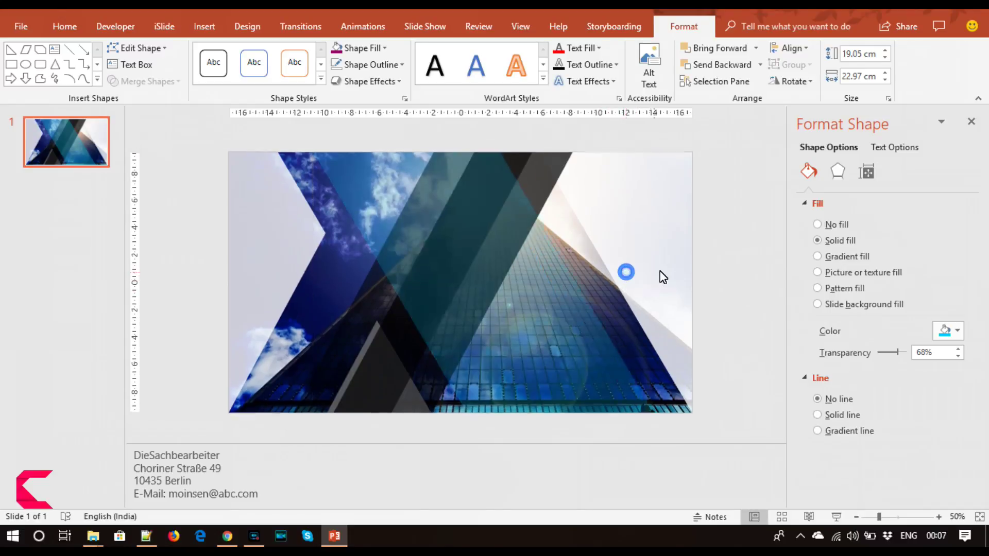
{"action": "left_click", "coordinate": [668, 273]}
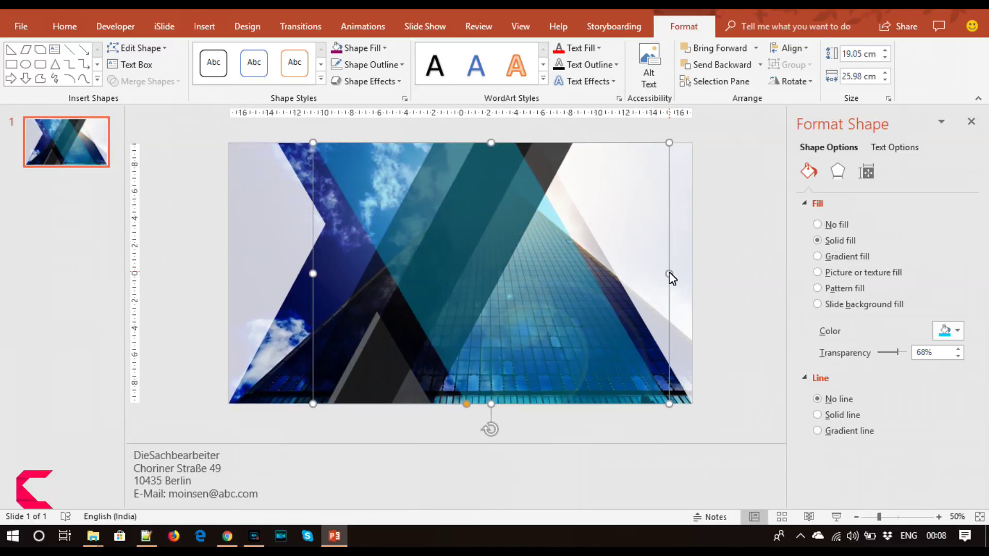
{"action": "left_click", "coordinate": [708, 278]}
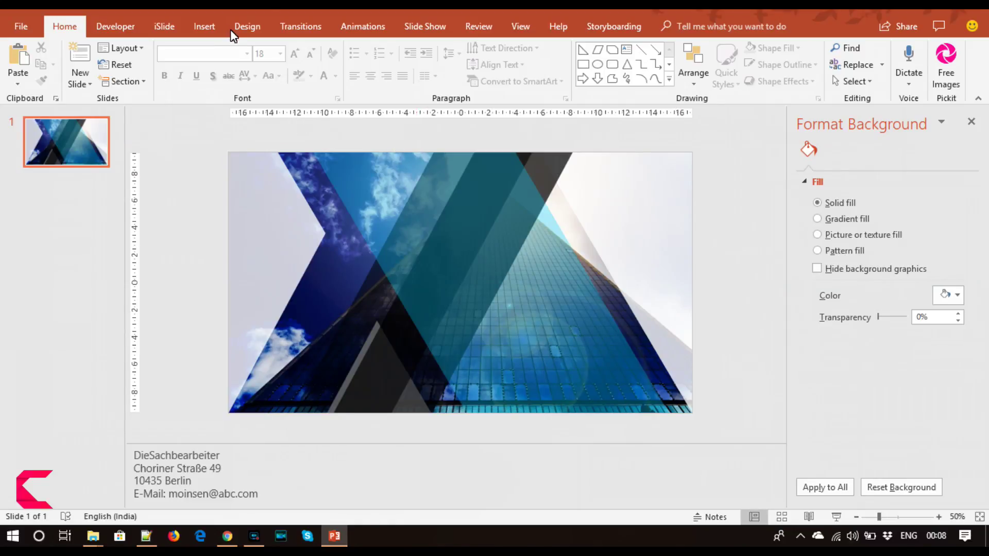
Browse the photo's Color and Corrections galleries and apply a brightness/contrast correction.
{"action": "left_click", "coordinate": [206, 26]}
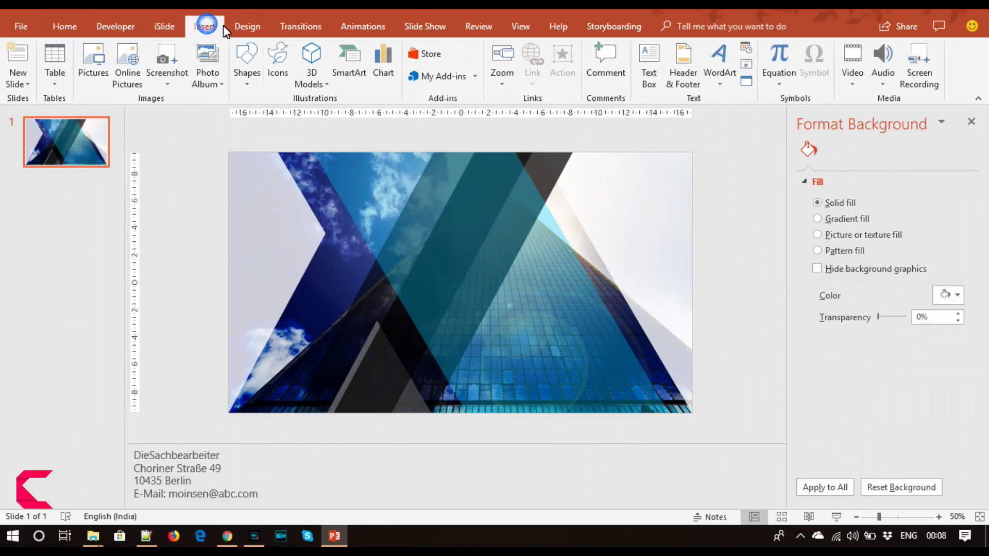
{"action": "left_click", "coordinate": [319, 311]}
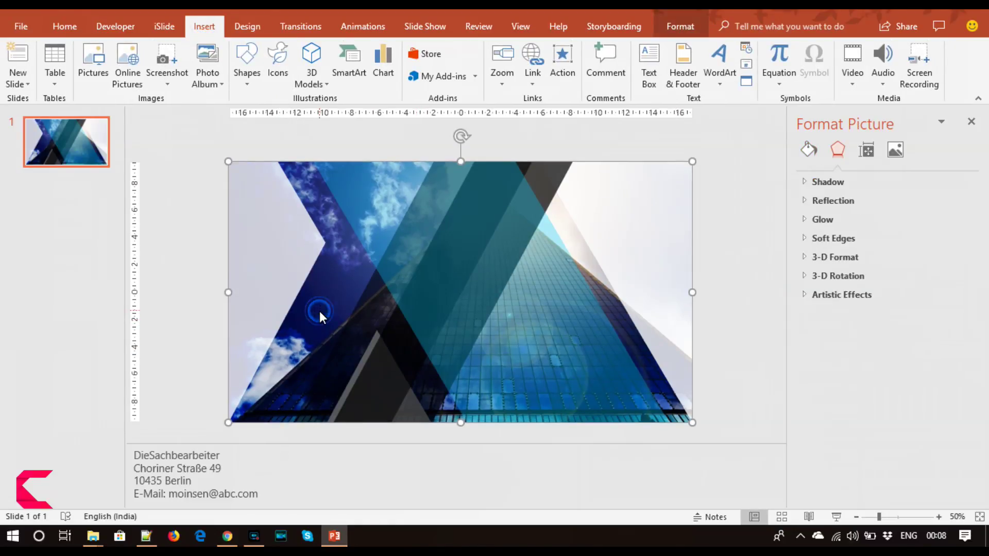
{"action": "left_click", "coordinate": [680, 26]}
{"action": "left_click", "coordinate": [98, 66]}
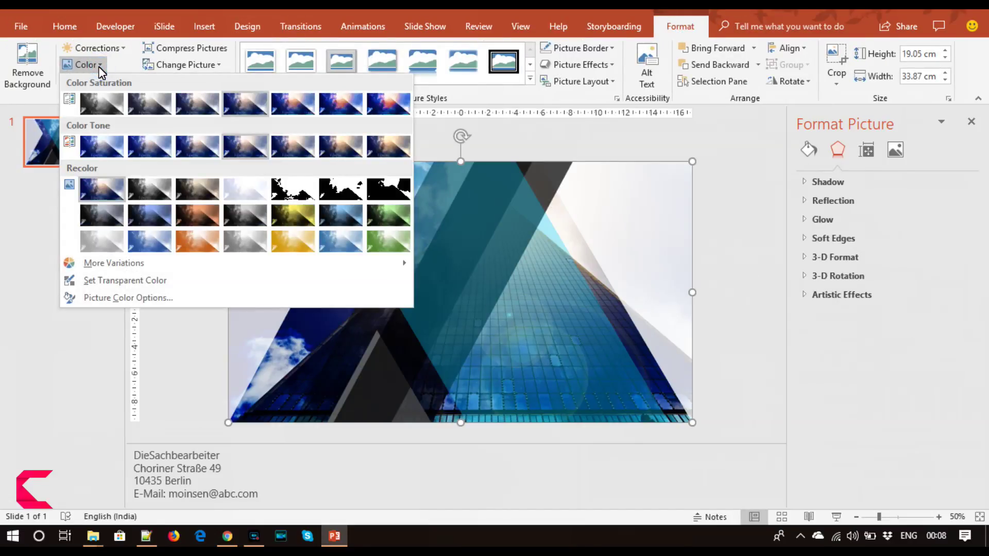
{"action": "left_click", "coordinate": [110, 49]}
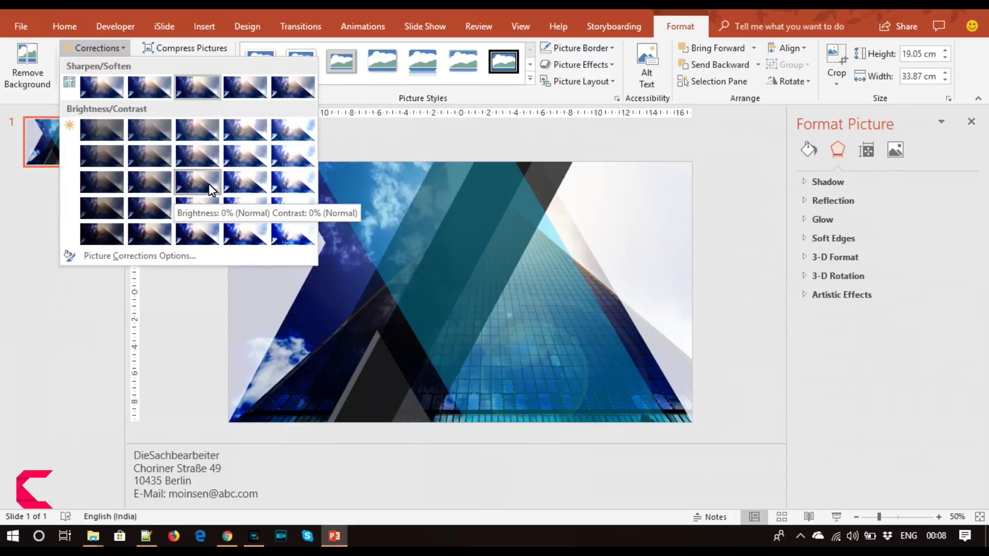
{"action": "left_click", "coordinate": [202, 184]}
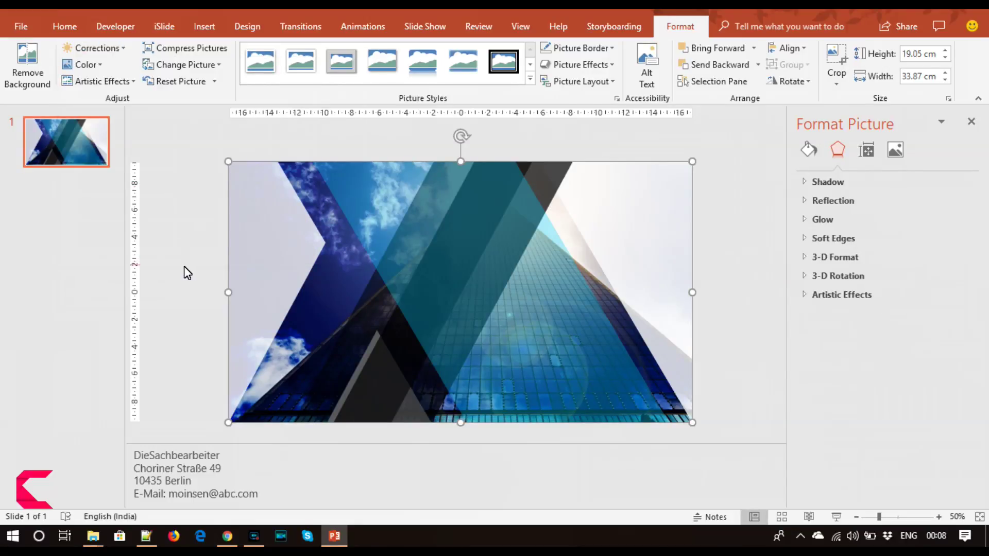
{"action": "left_click", "coordinate": [186, 266]}
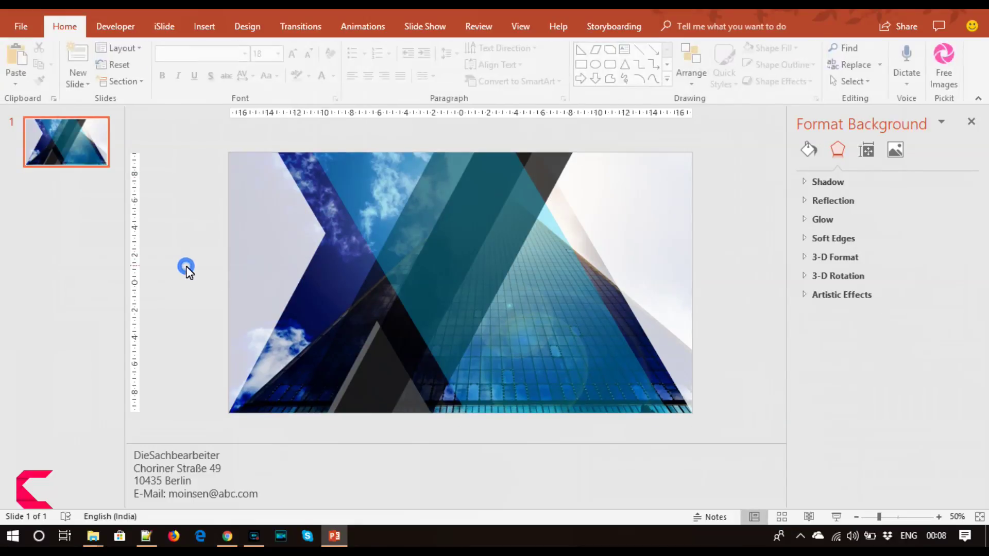
Set the white overlay's transparency to 18%.
{"action": "left_click", "coordinate": [685, 253]}
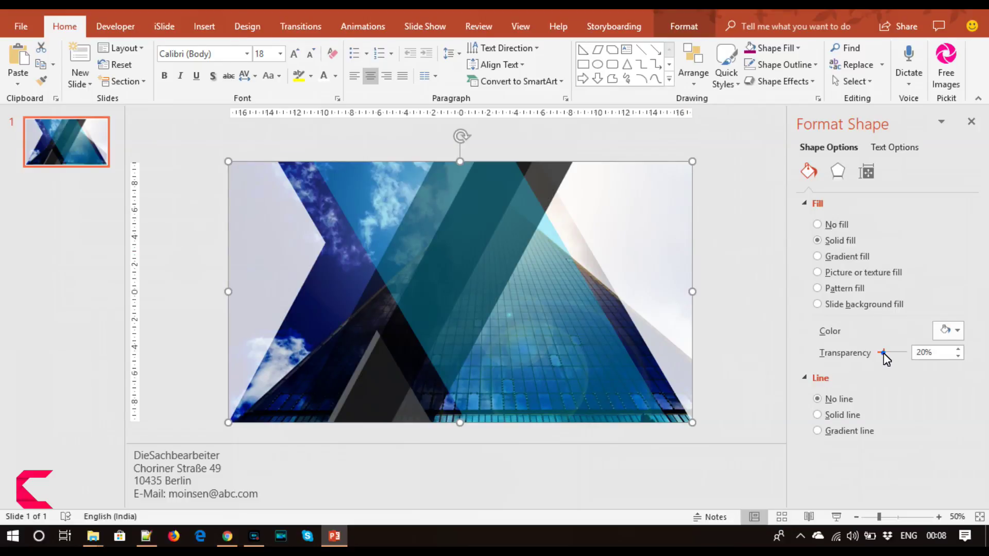
{"action": "left_click_drag", "start_coordinate": [882, 353], "coordinate": [879, 352]}
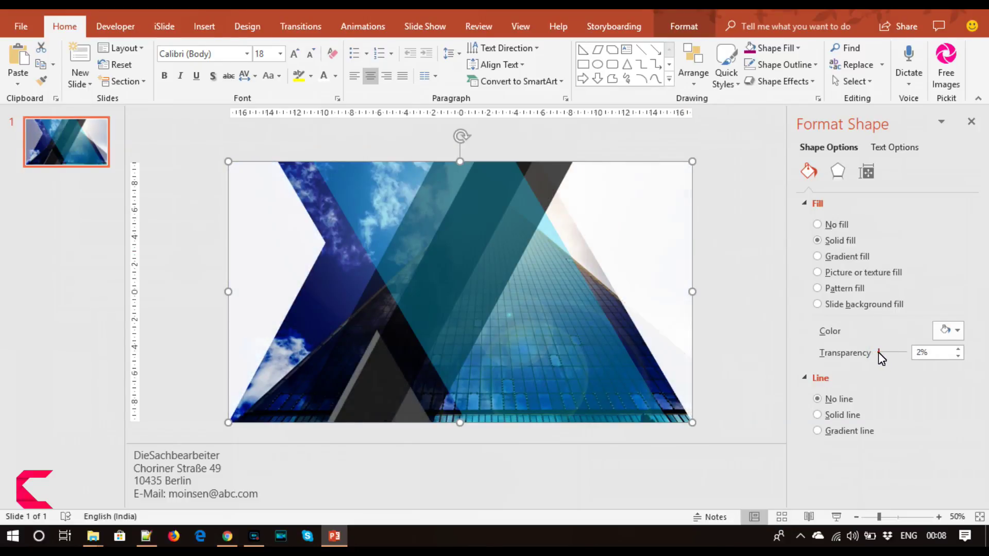
{"action": "left_click_drag", "start_coordinate": [879, 352], "coordinate": [883, 352]}
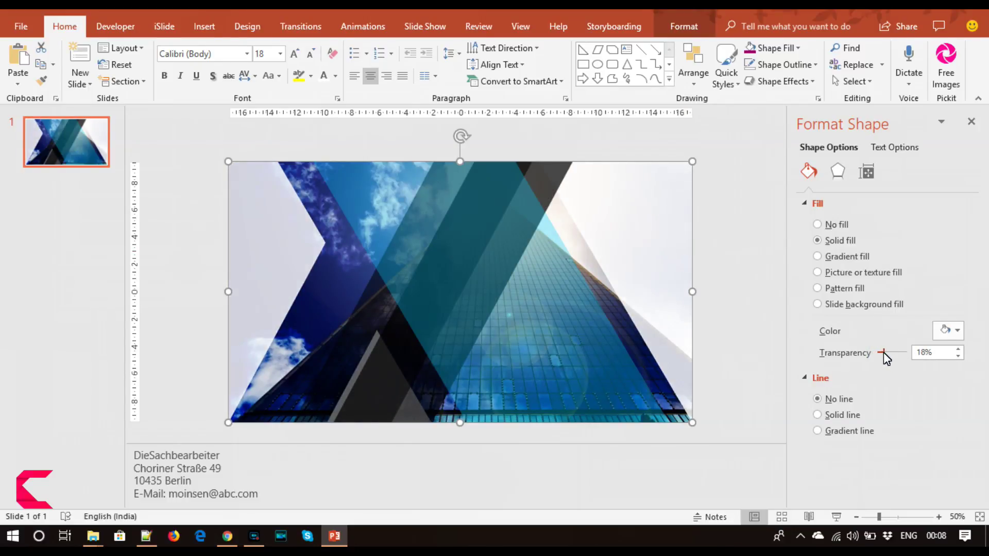
{"action": "left_click", "coordinate": [726, 275]}
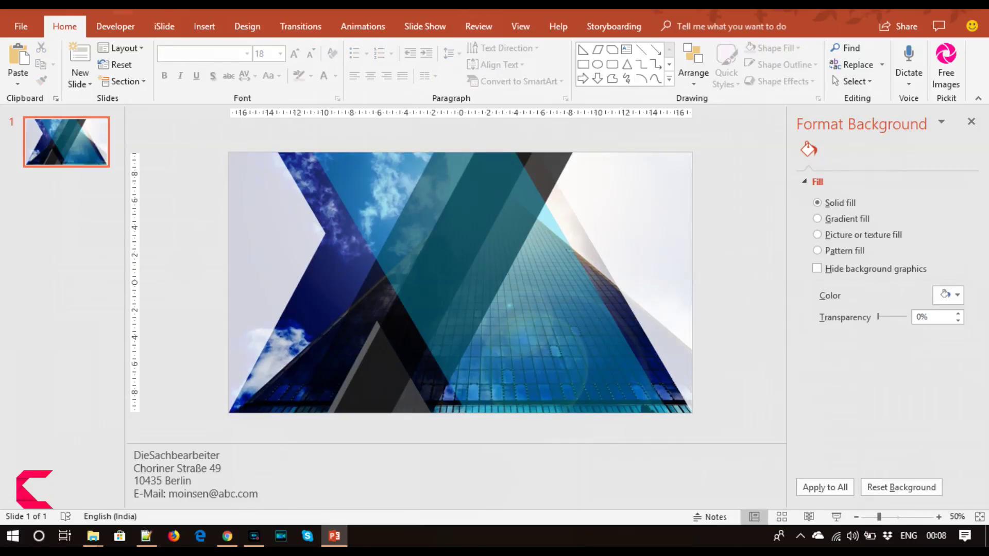
{"action": "left_click", "coordinate": [202, 27]}
{"action": "left_click", "coordinate": [246, 74]}
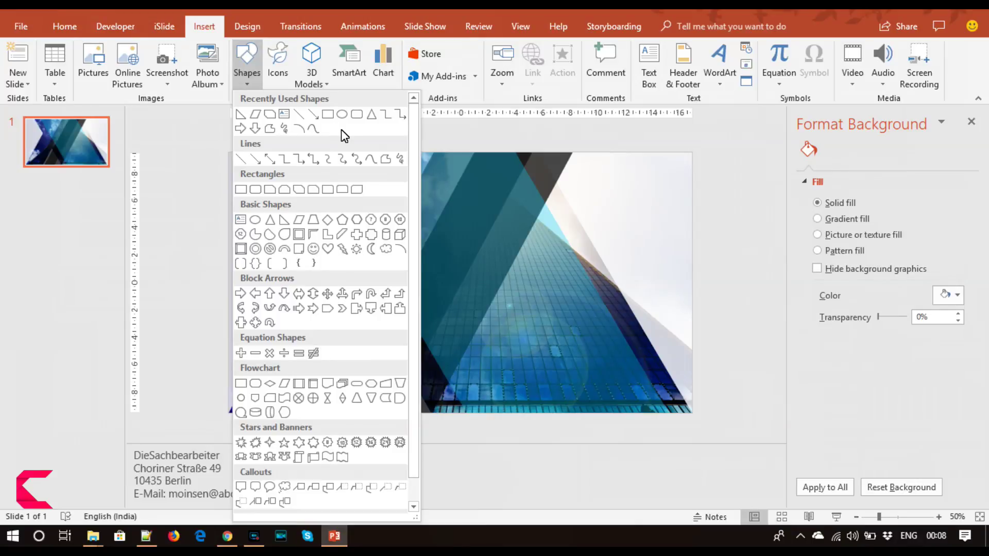
Draw a right triangle in the bottom-left, widened toward the centre and 9.53 cm tall.
{"action": "left_click", "coordinate": [241, 119]}
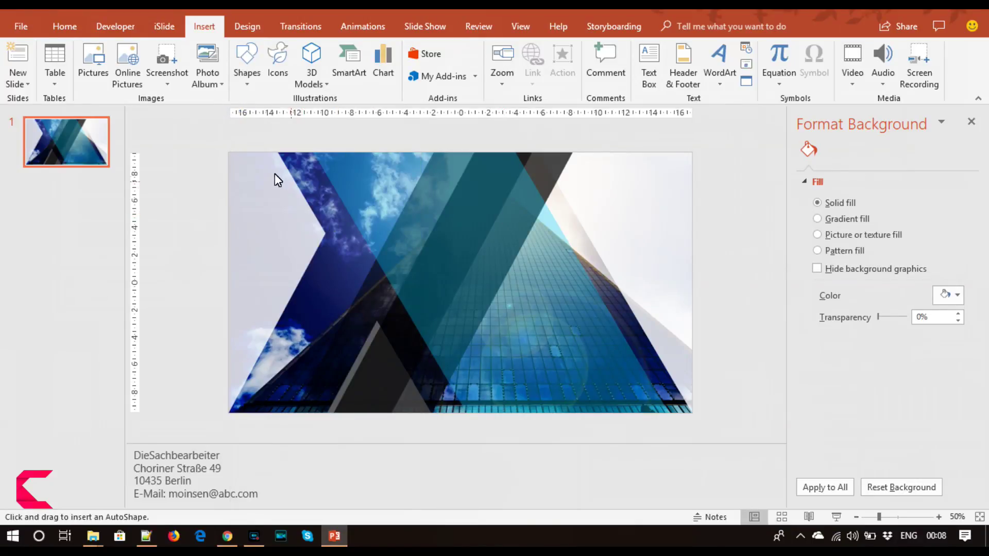
{"action": "left_click_drag", "start_coordinate": [230, 156], "coordinate": [496, 418]}
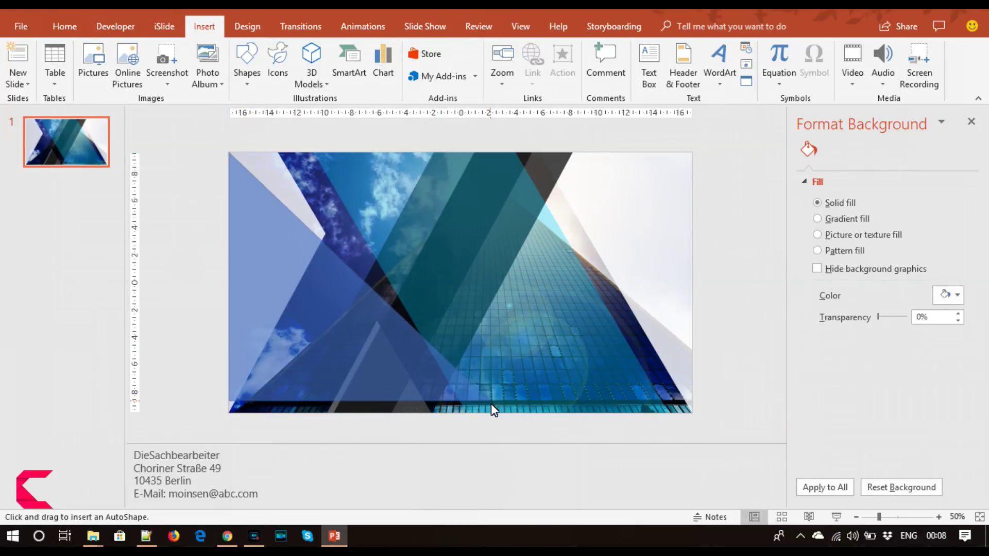
{"action": "key", "text": "ctrl+z"}
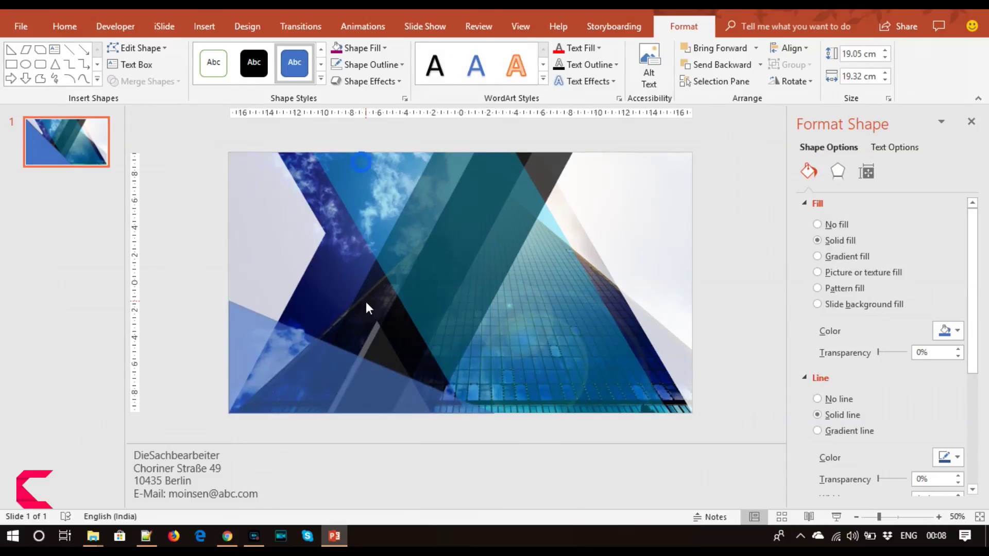
{"action": "left_click", "coordinate": [368, 299]}
{"action": "left_click_drag", "start_coordinate": [491, 355], "coordinate": [587, 354]}
{"action": "left_click_drag", "start_coordinate": [407, 300], "coordinate": [411, 282]}
Remove the triangle's outline and fill it pink at 80% transparency.
{"action": "left_click", "coordinate": [330, 64]}
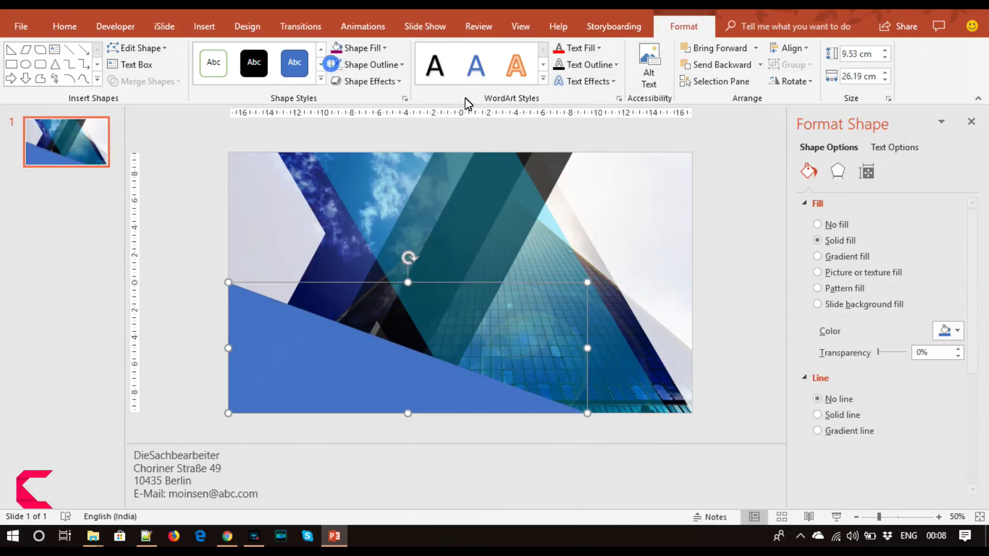
{"action": "left_click", "coordinate": [946, 331]}
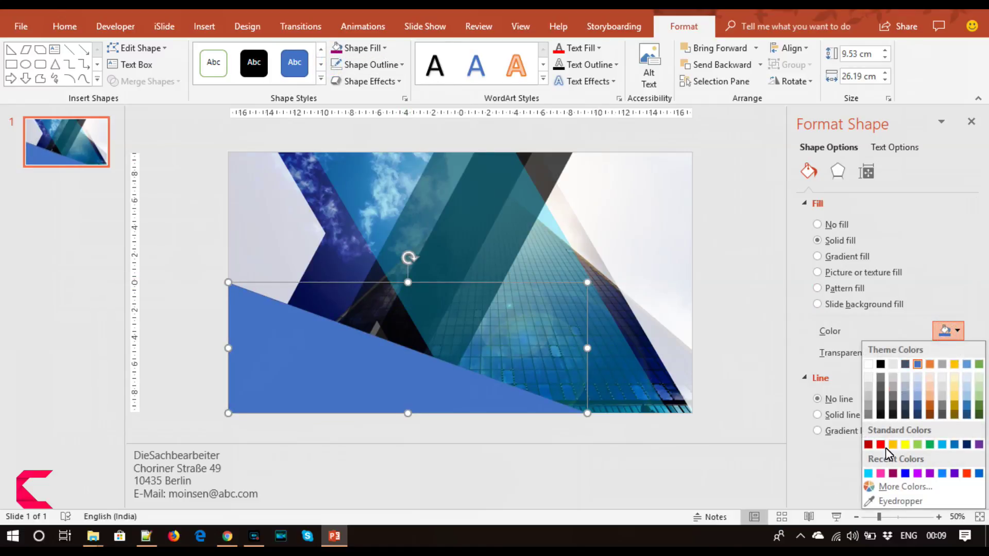
{"action": "left_click", "coordinate": [881, 473]}
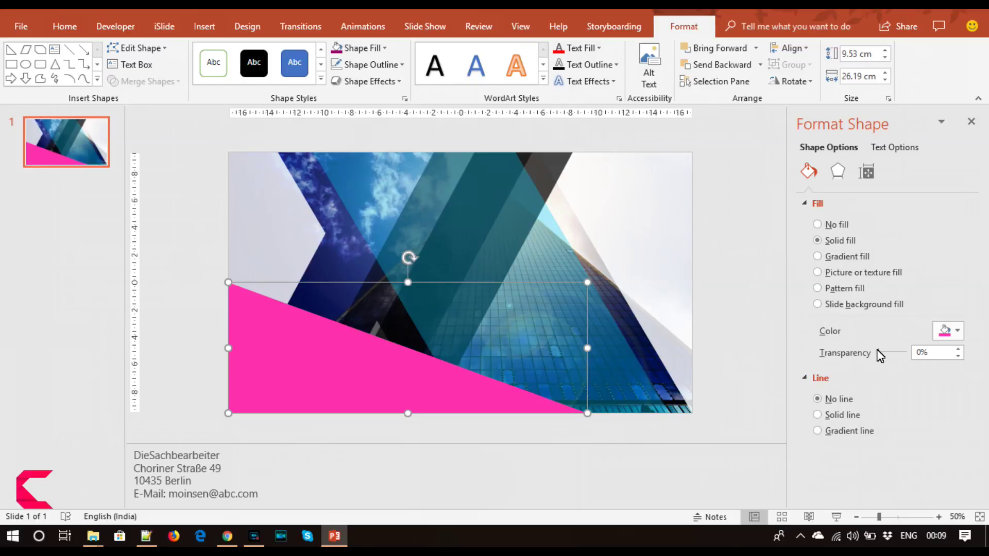
{"action": "left_click_drag", "start_coordinate": [877, 353], "coordinate": [898, 353]}
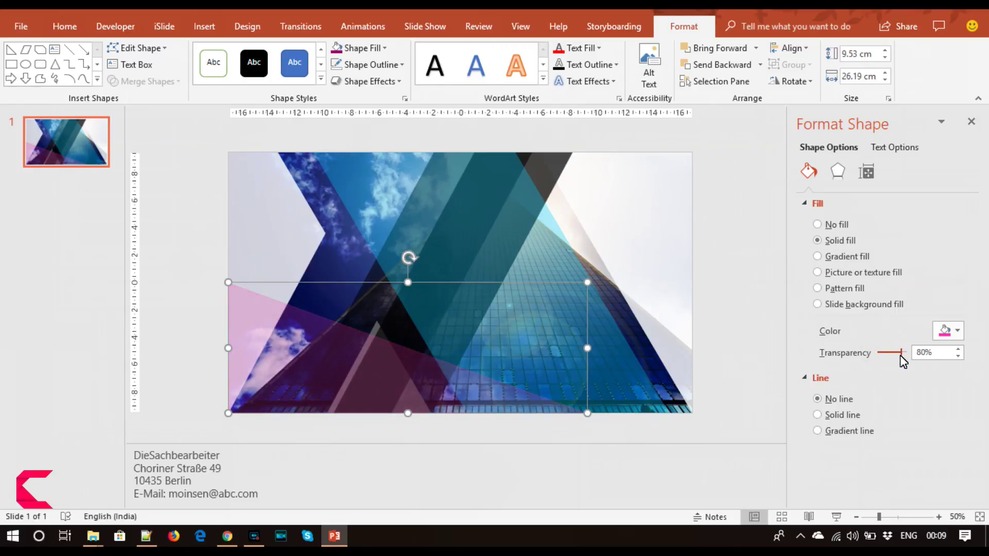
{"action": "left_click", "coordinate": [299, 325]}
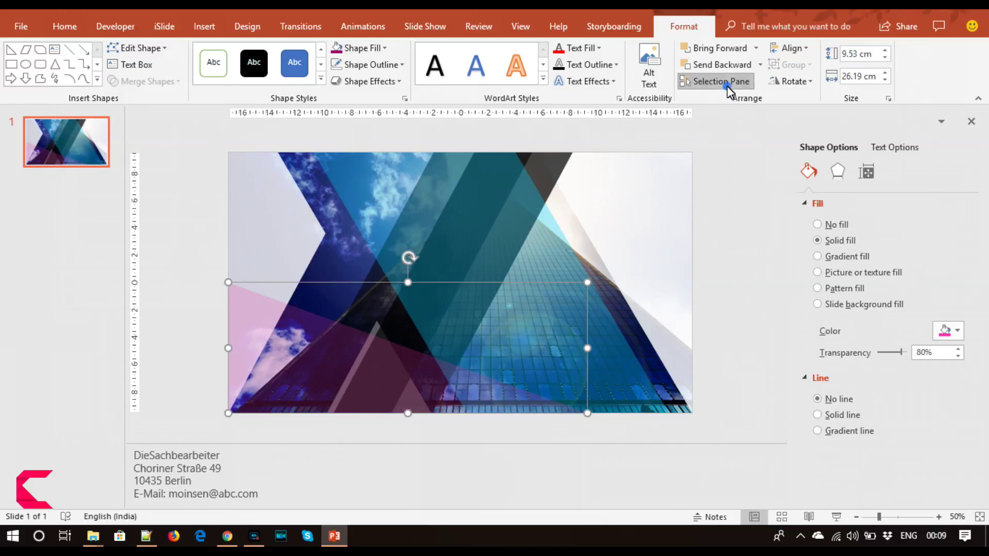
Reorder Right Triangle 39 in the Selection Pane and make it darker magenta at 68% transparency.
{"action": "left_click", "coordinate": [741, 81]}
{"action": "left_click_drag", "start_coordinate": [722, 185], "coordinate": [715, 245]}
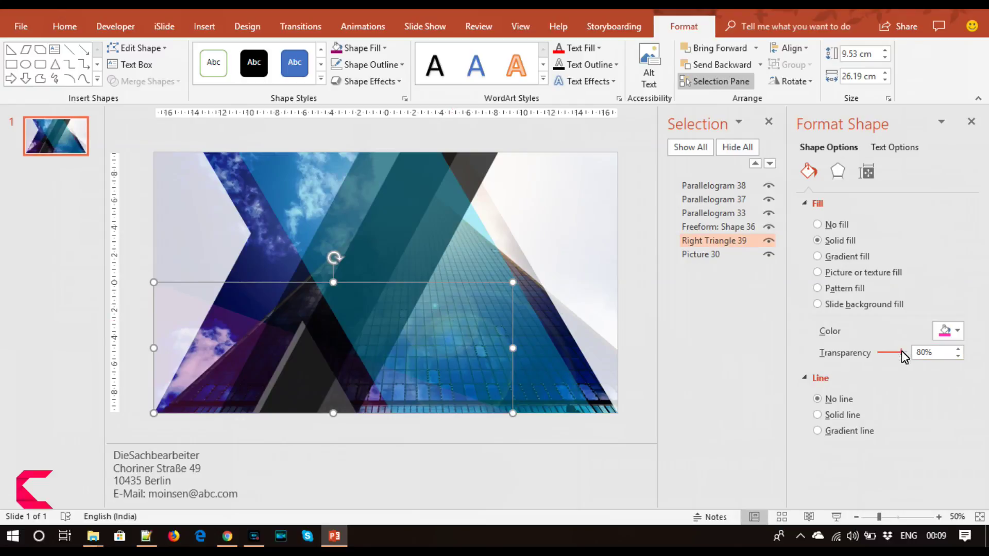
{"action": "left_click_drag", "start_coordinate": [903, 352], "coordinate": [895, 353]}
{"action": "left_click", "coordinate": [966, 331]}
{"action": "left_click", "coordinate": [882, 458]}
{"action": "left_click_drag", "start_coordinate": [895, 353], "coordinate": [897, 354]}
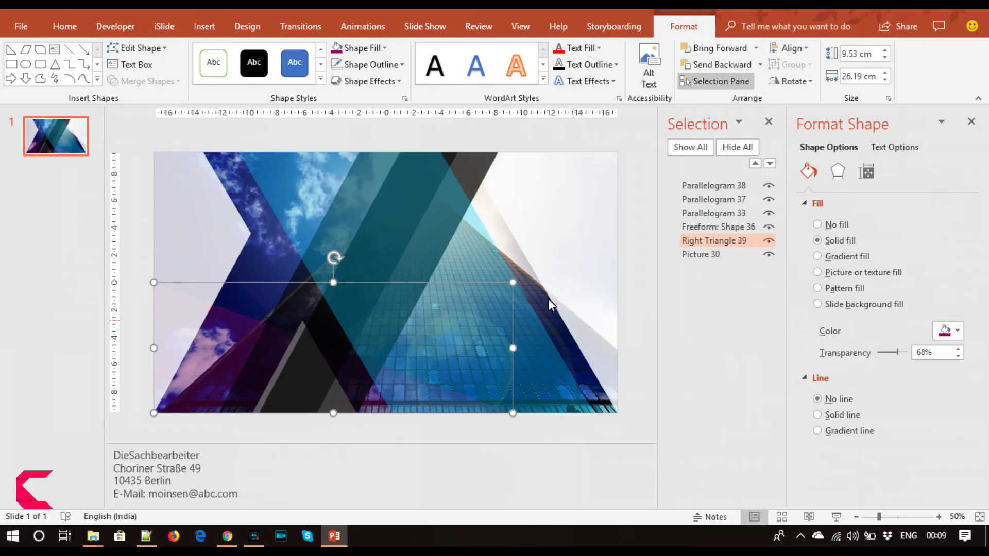
Set Parallelogram 38's transparency to 44%, then check the picture and freeform selections.
{"action": "left_click", "coordinate": [490, 216]}
{"action": "left_click_drag", "start_coordinate": [895, 354], "coordinate": [888, 352]}
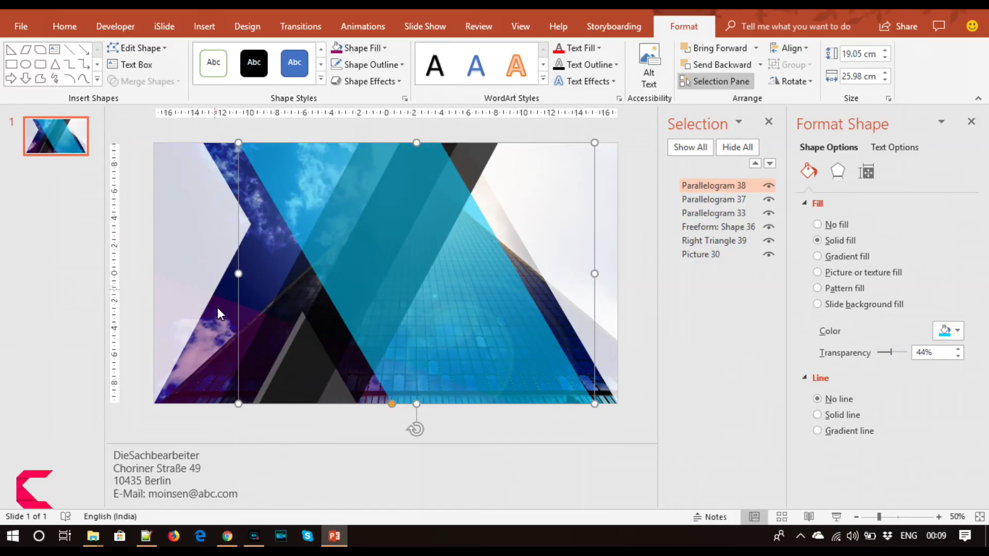
{"action": "left_click", "coordinate": [228, 167]}
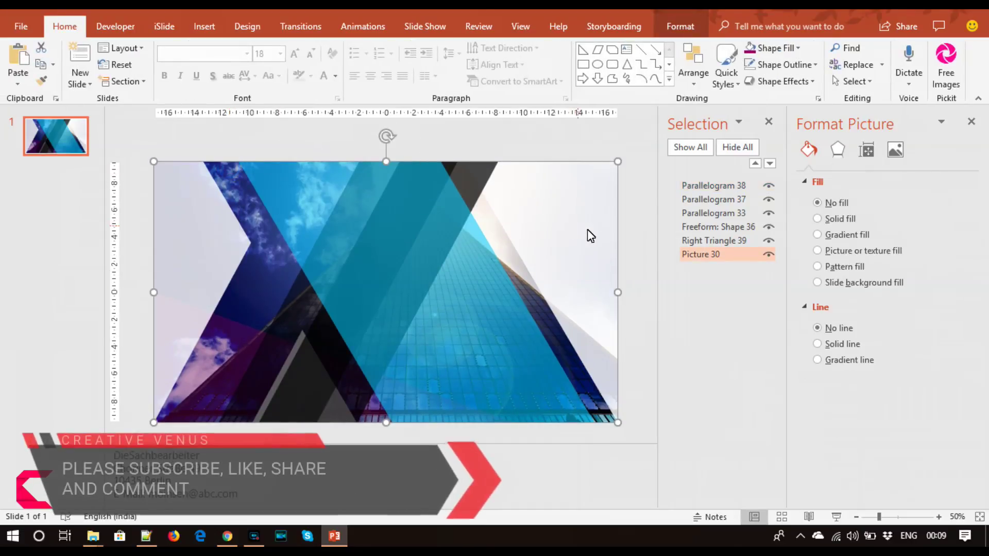
{"action": "left_click", "coordinate": [587, 229]}
{"action": "left_click", "coordinate": [635, 247]}
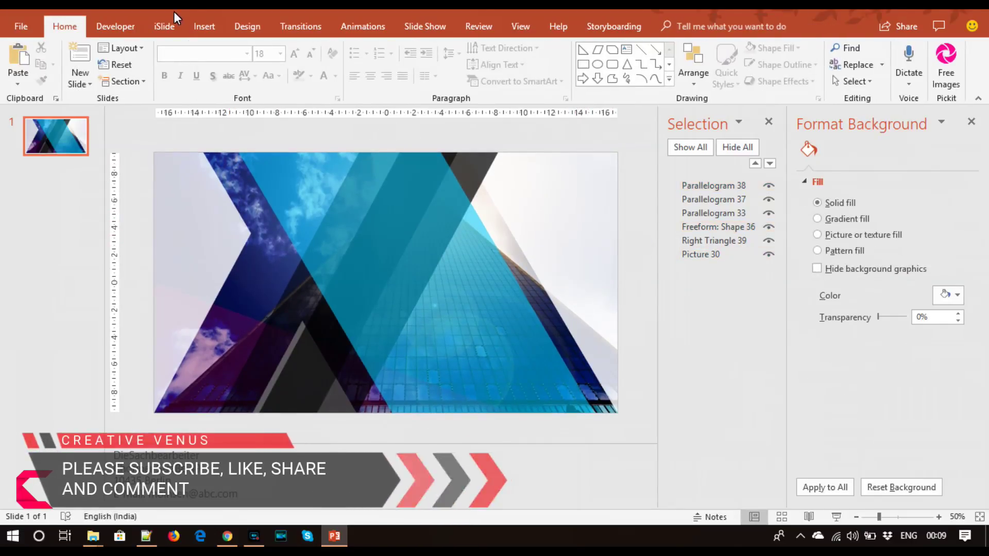
{"action": "left_click", "coordinate": [191, 26]}
{"action": "left_click", "coordinate": [246, 66]}
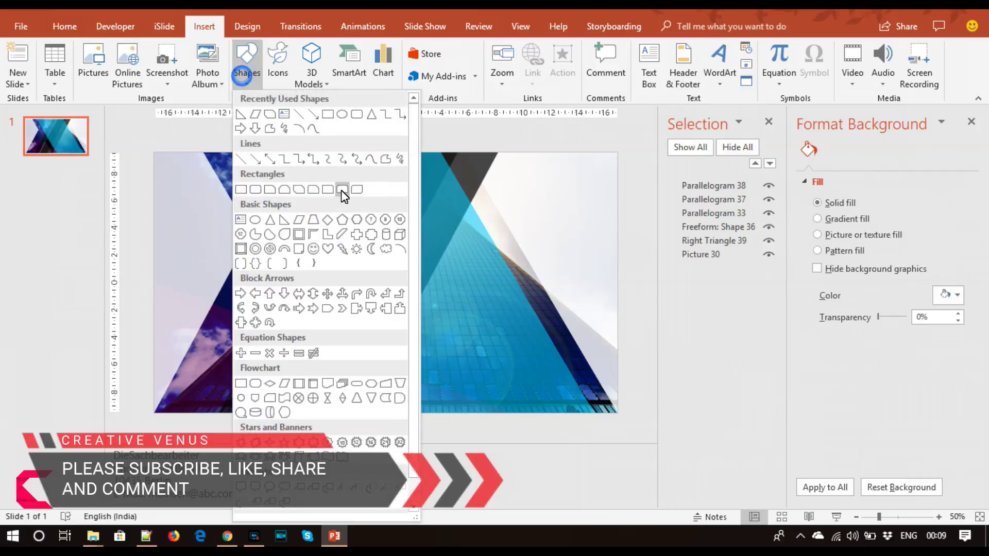
Draw a right triangle, flipped horizontally and vertically, in the slide's top-right corner.
{"action": "left_click", "coordinate": [240, 114]}
{"action": "left_click_drag", "start_coordinate": [512, 153], "coordinate": [606, 247]}
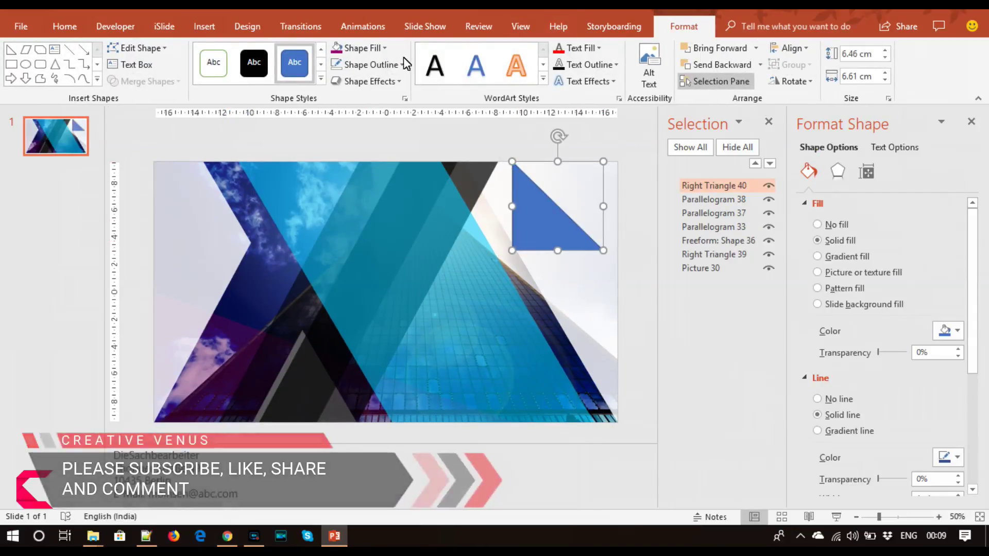
{"action": "left_click", "coordinate": [790, 80]}
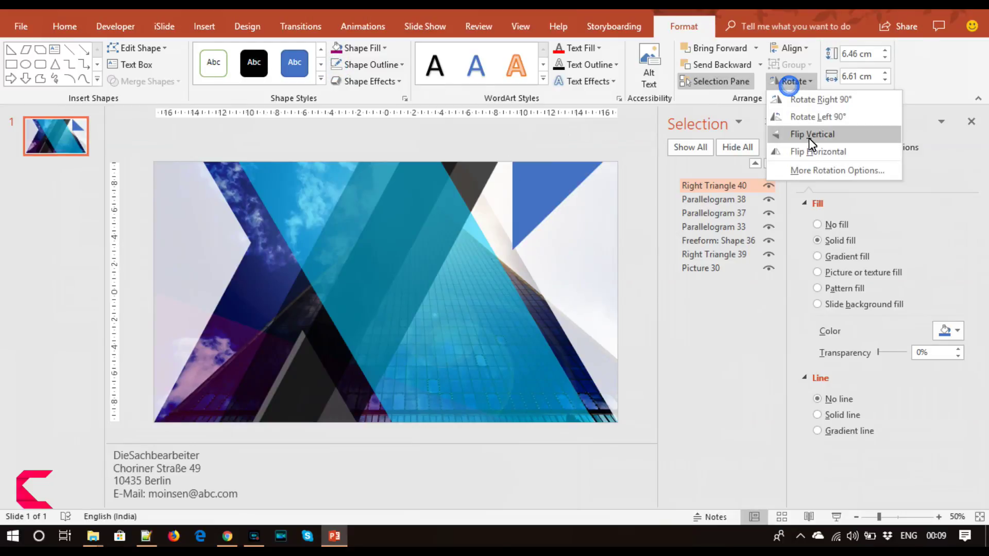
{"action": "left_click", "coordinate": [810, 149]}
{"action": "left_click", "coordinate": [790, 81]}
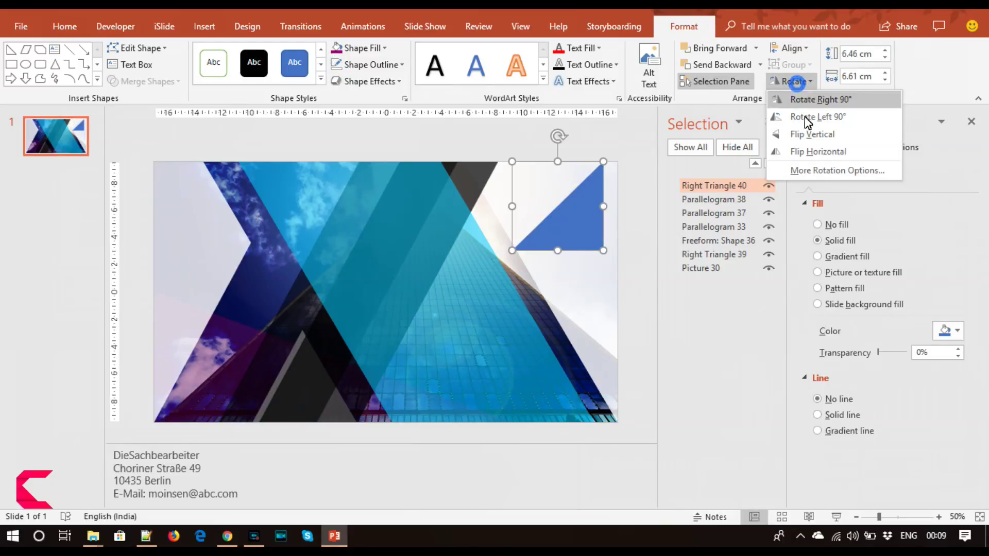
{"action": "left_click", "coordinate": [819, 133]}
{"action": "left_click_drag", "start_coordinate": [564, 204], "coordinate": [607, 174]}
{"action": "left_click", "coordinate": [604, 174]}
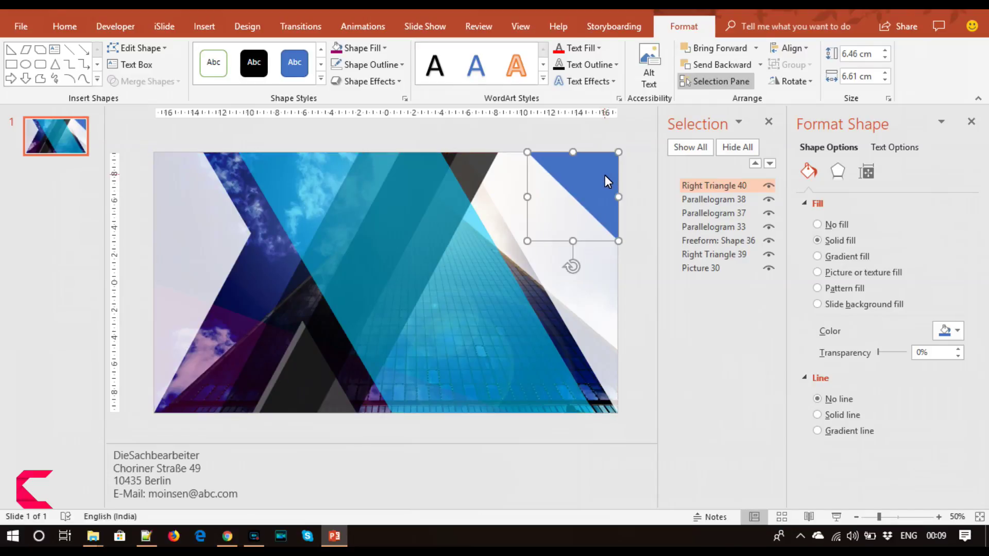
{"action": "left_click", "coordinate": [601, 177]}
Stretch the triangle downward and subtract it from Freeform Shape 36 with Merge Shapes.
{"action": "left_click", "coordinate": [602, 176]}
{"action": "left_click_drag", "start_coordinate": [571, 241], "coordinate": [586, 315]}
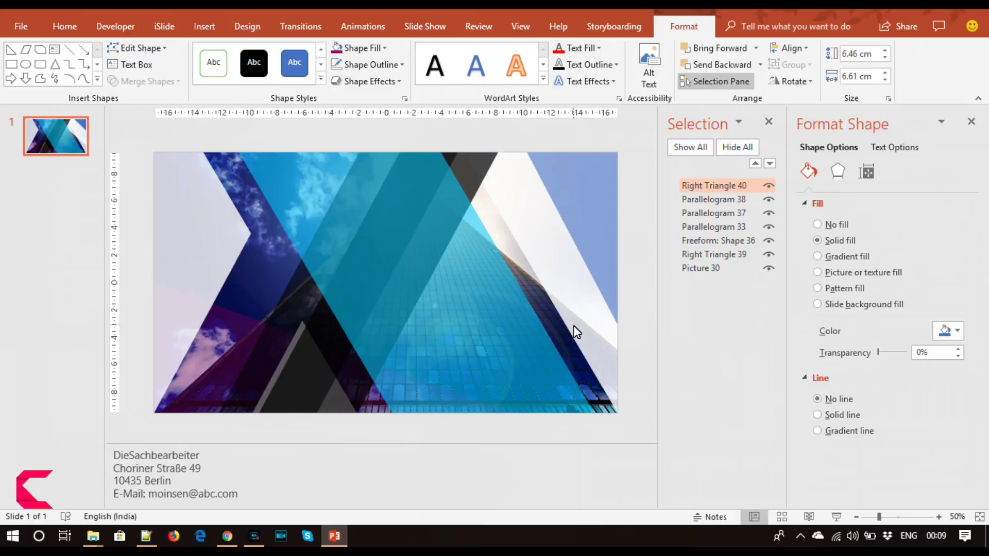
{"action": "left_click_drag", "start_coordinate": [585, 315], "coordinate": [590, 310]}
{"action": "left_click", "coordinate": [511, 191]}
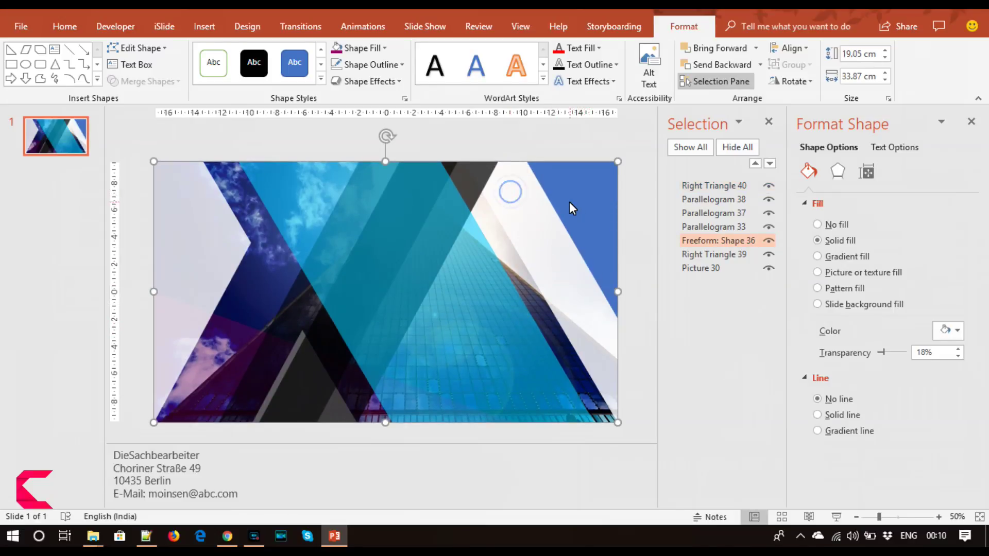
{"action": "left_click", "coordinate": [574, 201], "text": "shift"}
{"action": "left_click", "coordinate": [174, 82]}
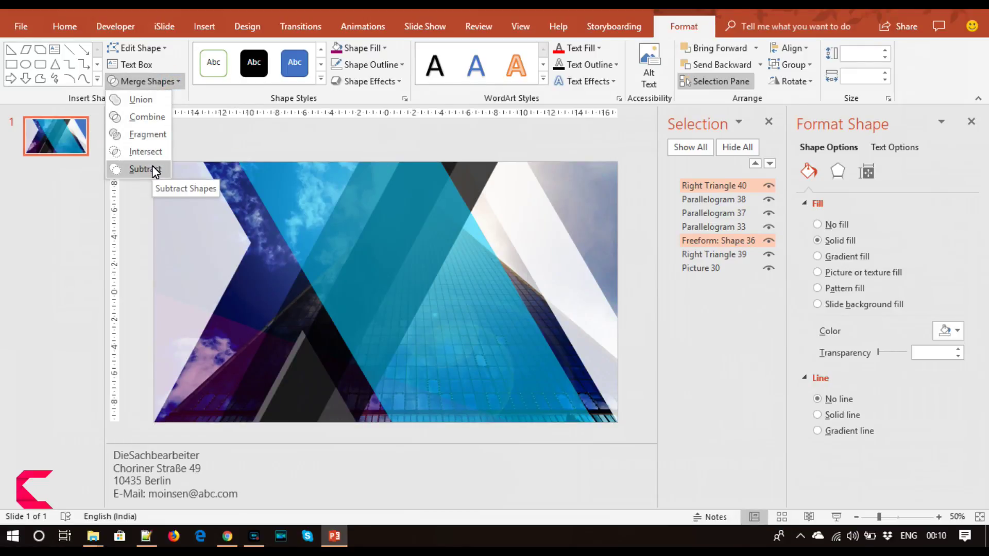
{"action": "left_click", "coordinate": [153, 169]}
{"action": "left_click", "coordinate": [632, 235]}
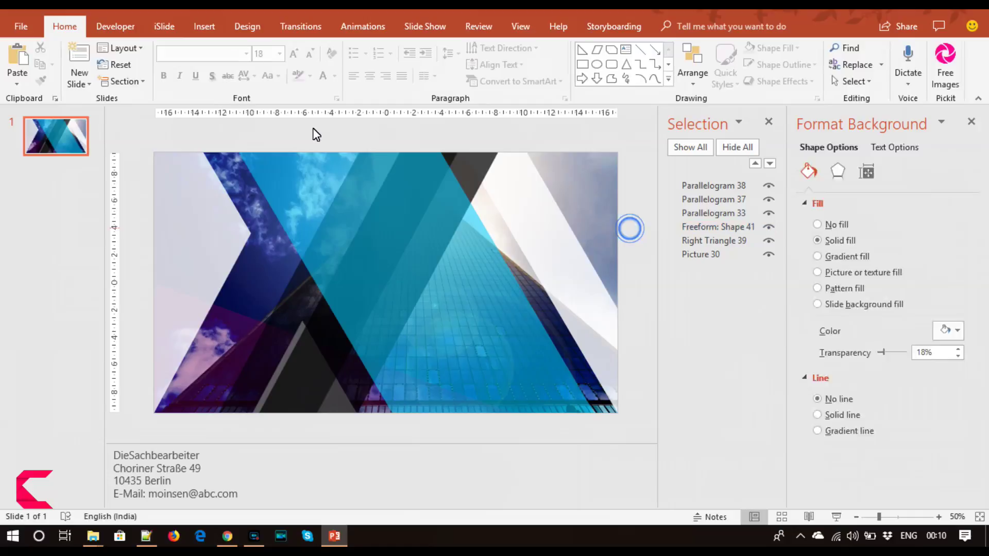
Select the merged freeform shape and review its effects settings.
{"action": "left_click", "coordinate": [198, 29]}
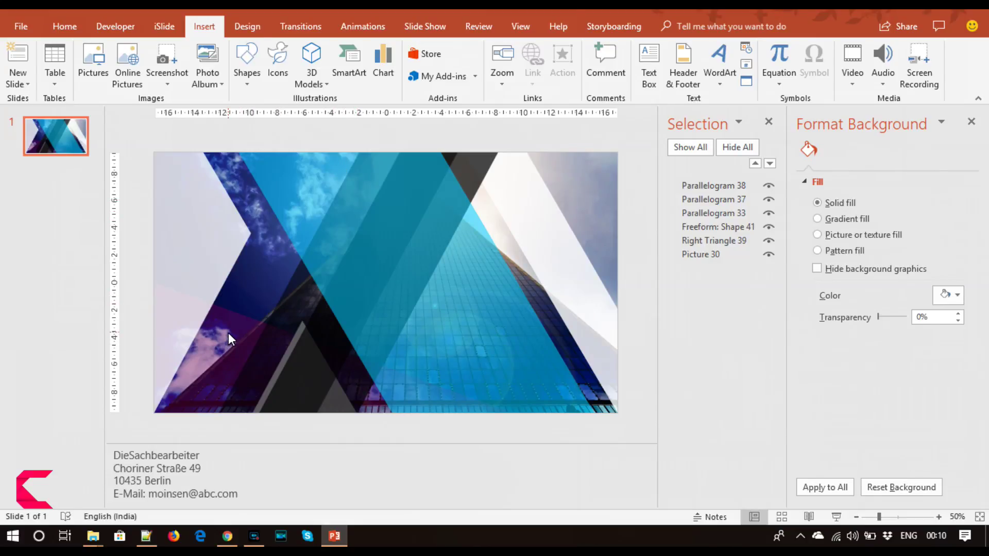
{"action": "left_click", "coordinate": [217, 279]}
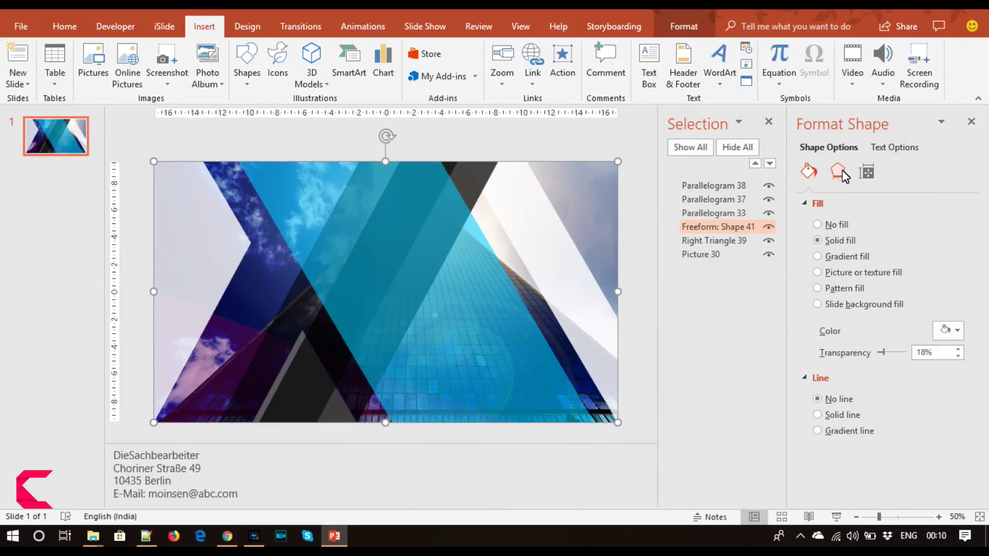
{"action": "left_click", "coordinate": [839, 171]}
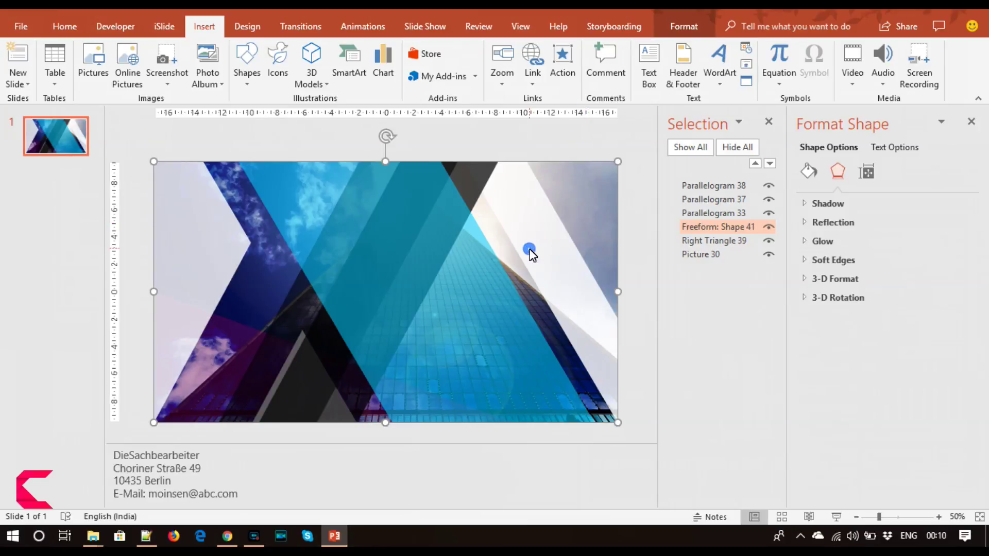
{"action": "left_click", "coordinate": [247, 65]}
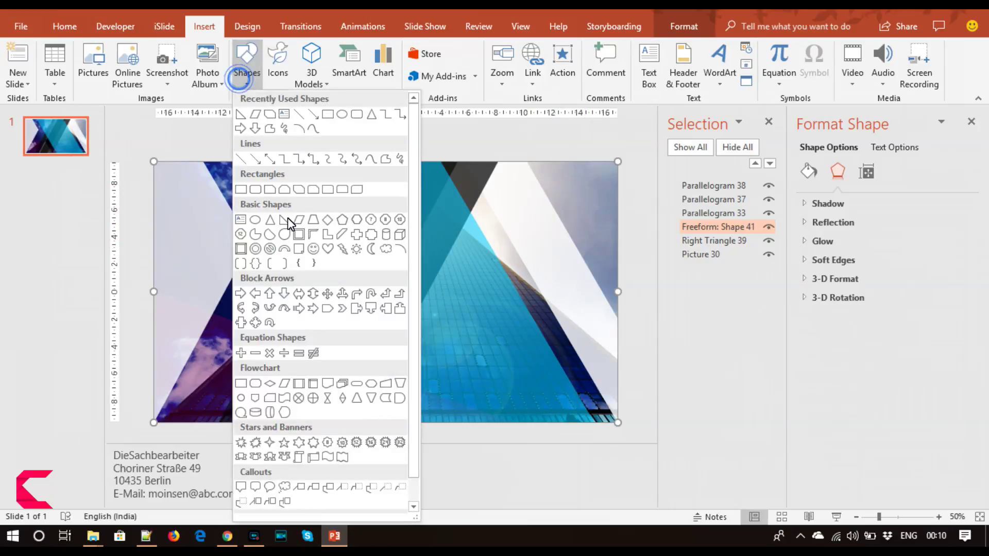
Draw a right triangle flipped both ways, sized 14.5 cm by 8.73 cm, in the top-right corner.
{"action": "left_click", "coordinate": [282, 222]}
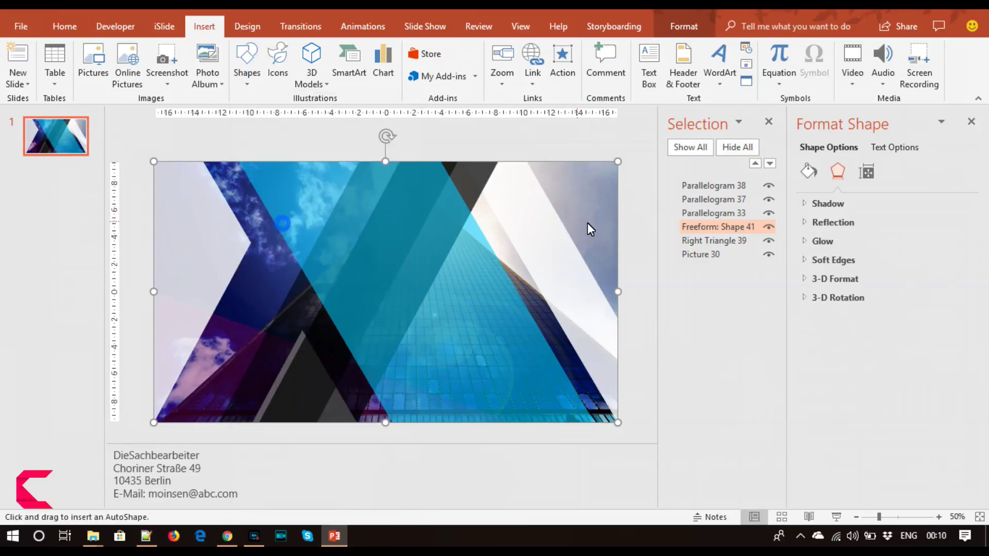
{"action": "left_click_drag", "start_coordinate": [554, 175], "coordinate": [624, 286]}
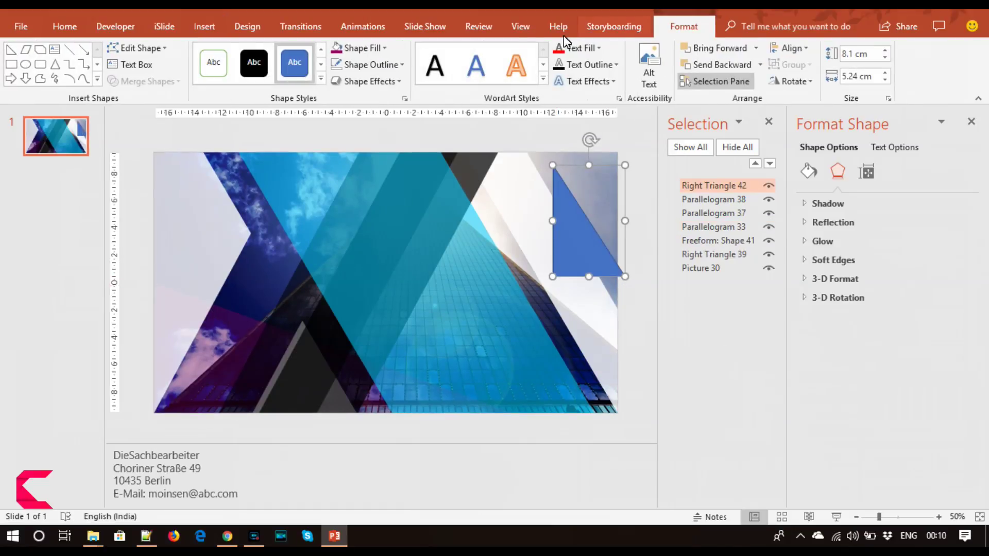
{"action": "left_click", "coordinate": [783, 82]}
{"action": "left_click", "coordinate": [808, 153]}
{"action": "left_click", "coordinate": [792, 82]}
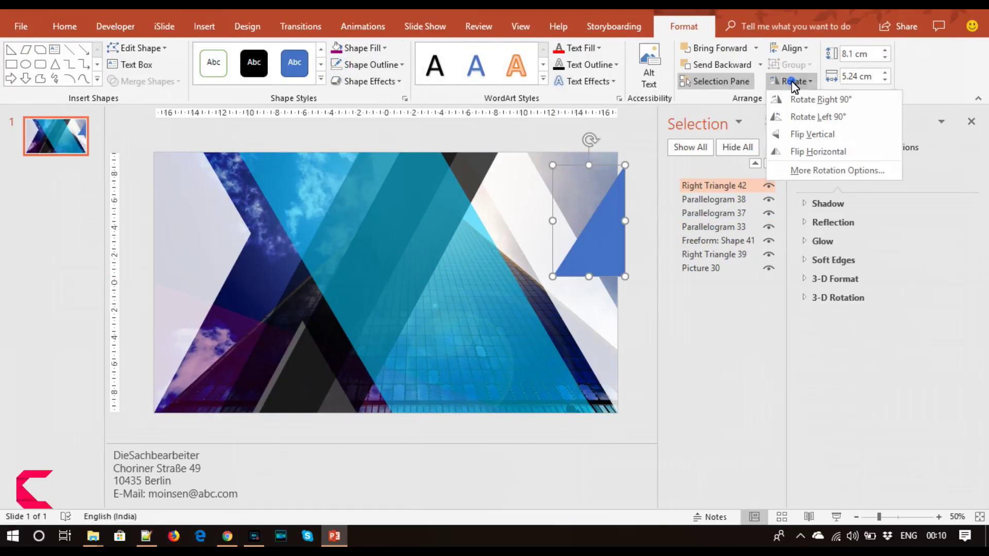
{"action": "left_click", "coordinate": [812, 135]}
{"action": "left_click_drag", "start_coordinate": [599, 204], "coordinate": [592, 190]}
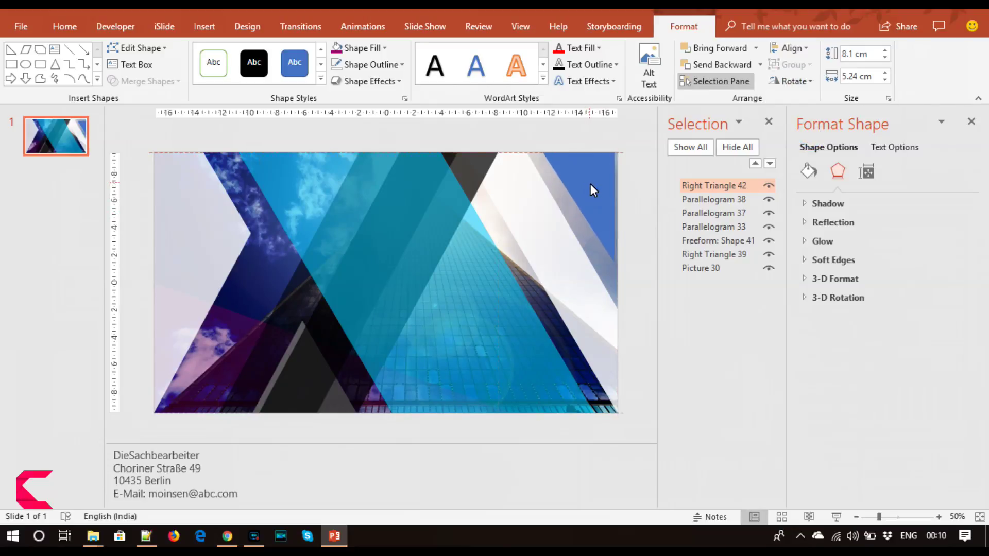
{"action": "left_click_drag", "start_coordinate": [582, 264], "coordinate": [582, 311]}
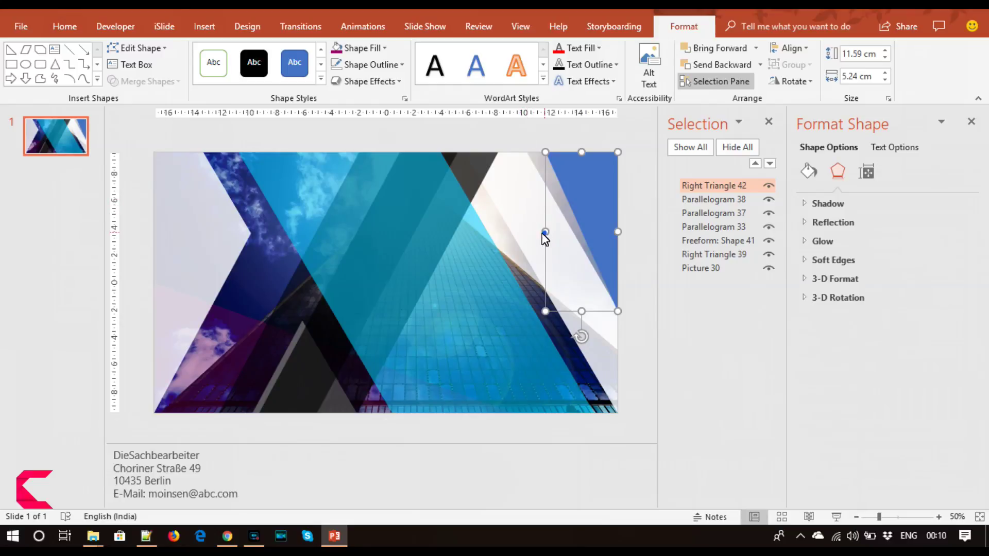
{"action": "left_click_drag", "start_coordinate": [545, 232], "coordinate": [498, 232]}
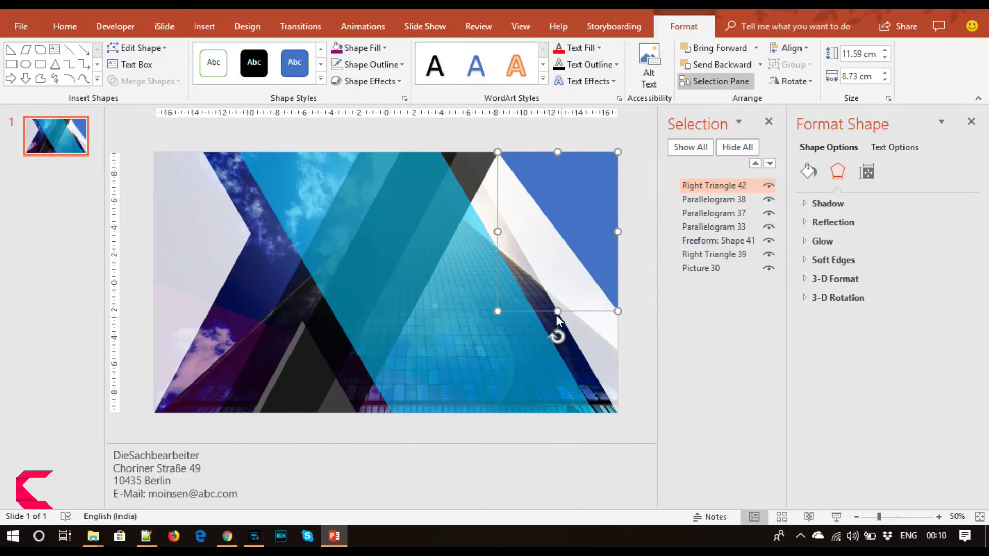
{"action": "left_click", "coordinate": [556, 310]}
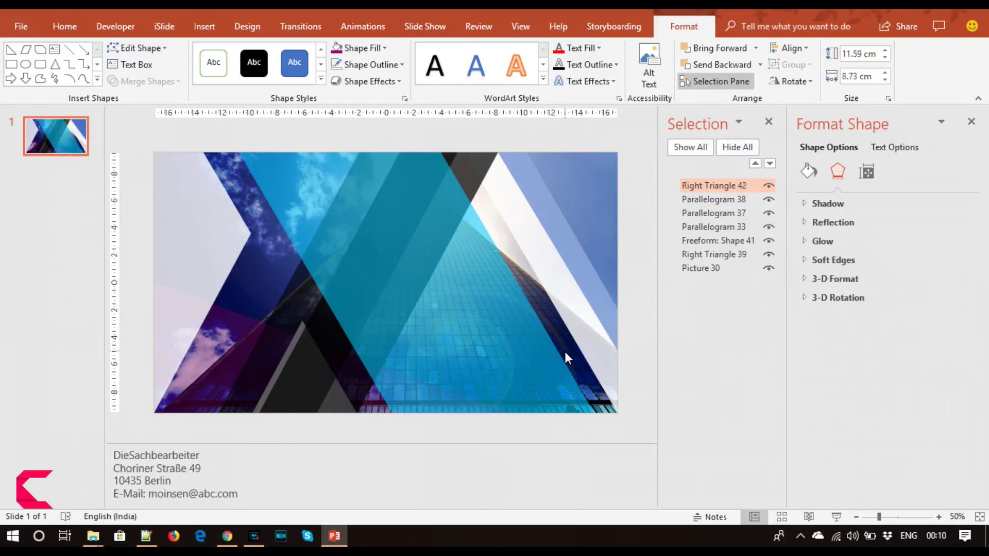
{"action": "left_click_drag", "start_coordinate": [566, 353], "coordinate": [566, 351]}
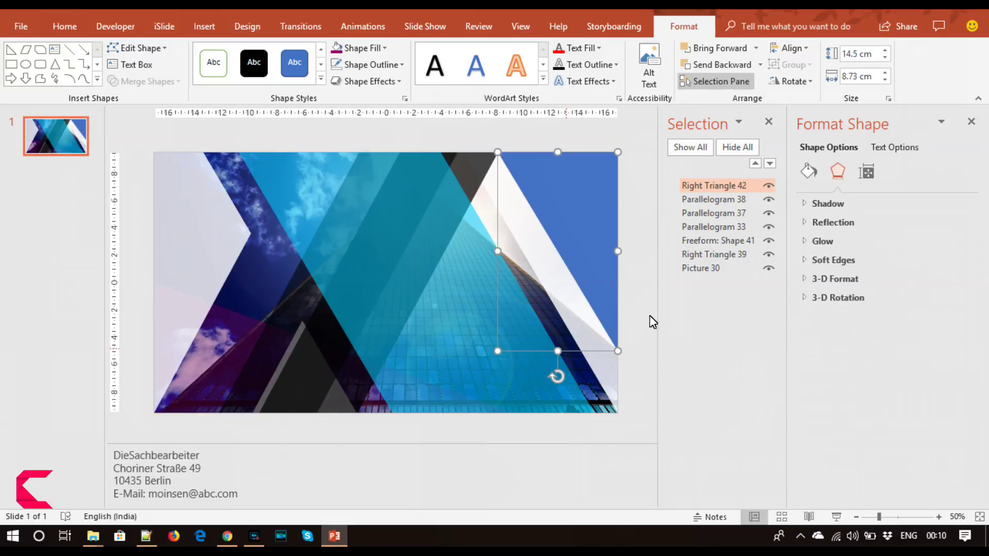
Try purple, then dark blue at 20% transparency, as the top-right triangle's fill.
{"action": "left_click", "coordinate": [808, 173]}
{"action": "left_click", "coordinate": [948, 331]}
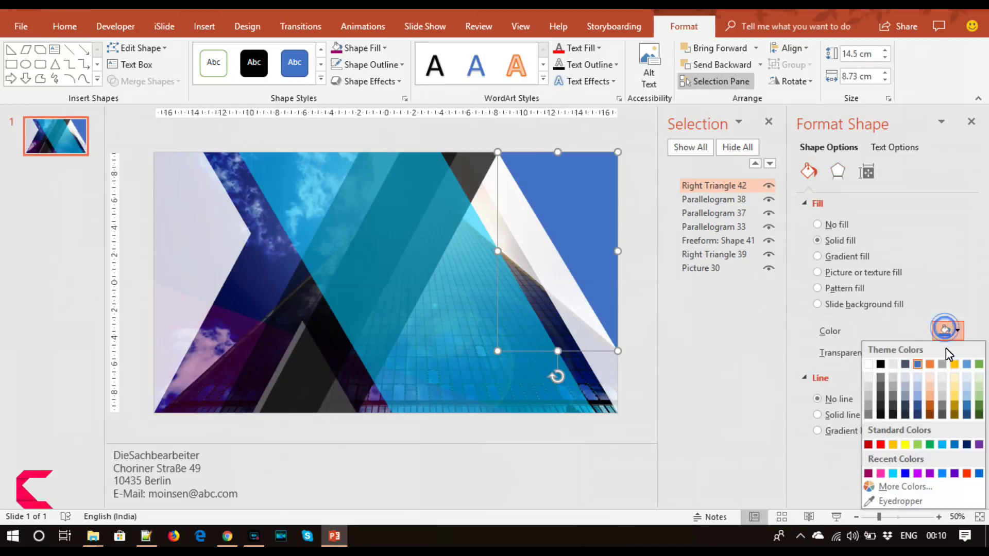
{"action": "left_click", "coordinate": [979, 445]}
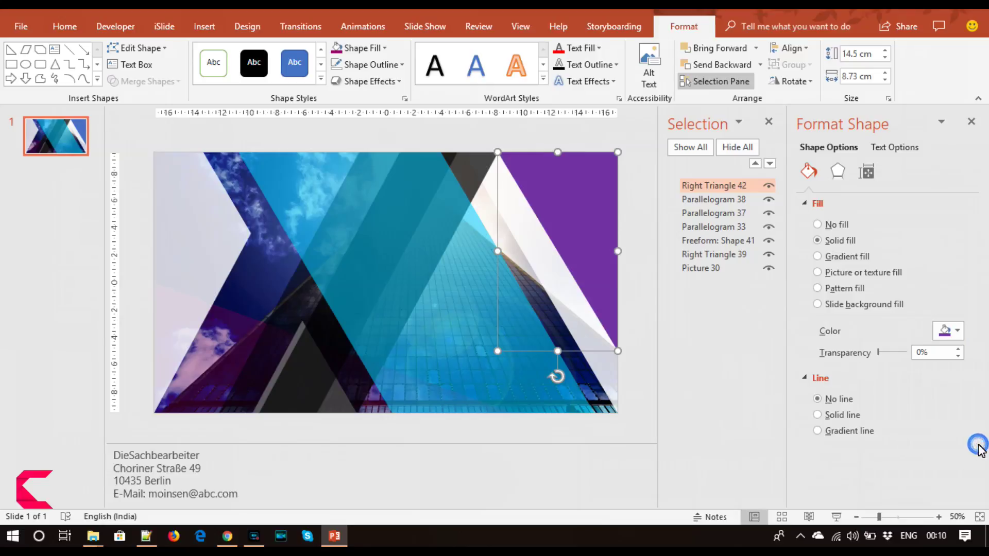
{"action": "mouse_move", "coordinate": [877, 352]}
{"action": "left_mouse_down"}
{"action": "mouse_move", "coordinate": [897, 352]}
{"action": "mouse_move", "coordinate": [883, 354]}
{"action": "left_mouse_up"}
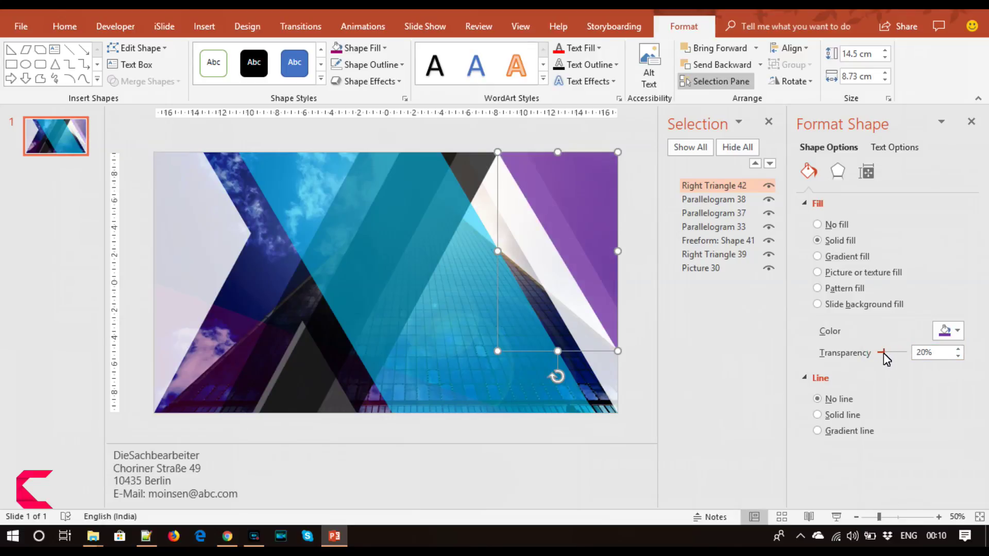
{"action": "left_click", "coordinate": [945, 330]}
{"action": "left_click", "coordinate": [970, 444]}
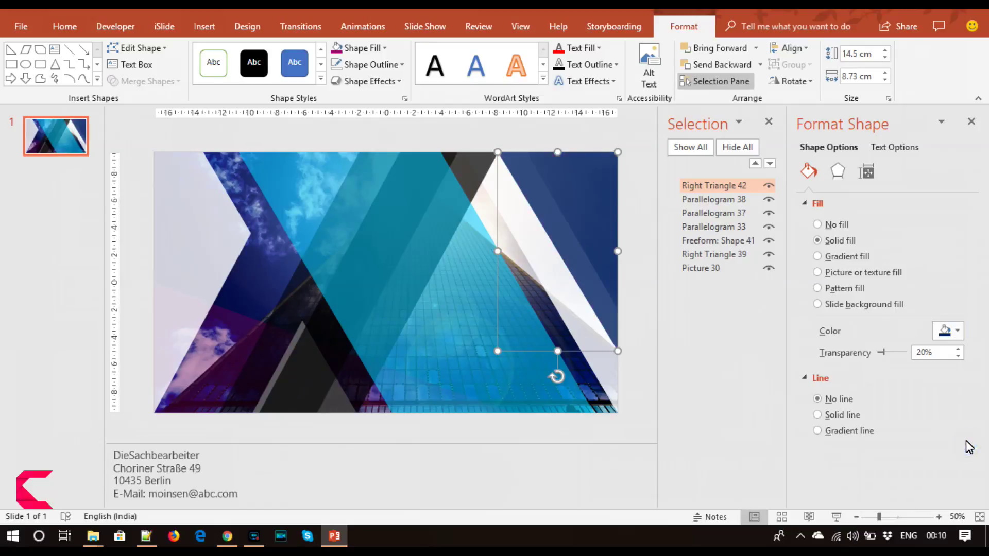
{"action": "left_click_drag", "start_coordinate": [883, 353], "coordinate": [885, 354]}
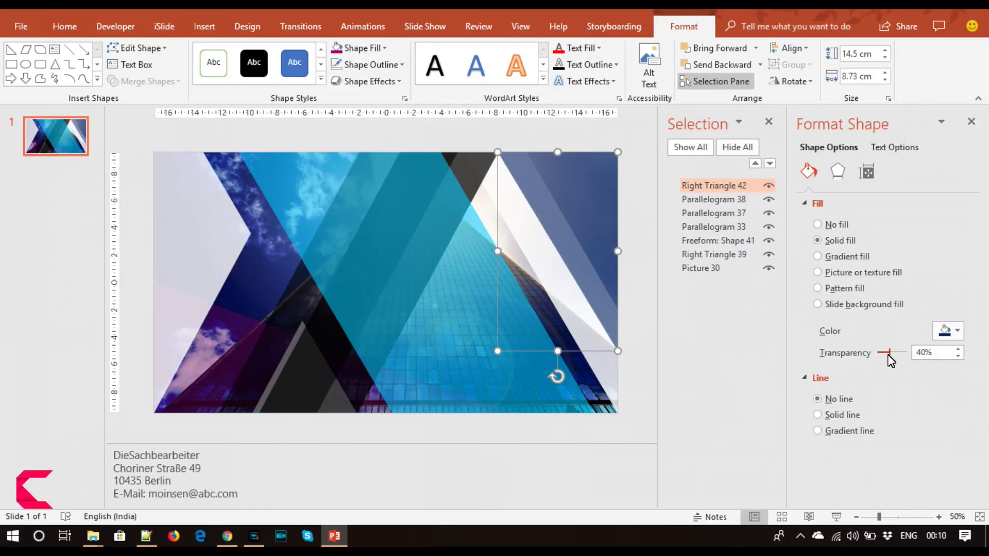
Fill the triangle black at 38% transparency and paste a copied parallelogram onto the slide.
{"action": "left_click", "coordinate": [949, 331]}
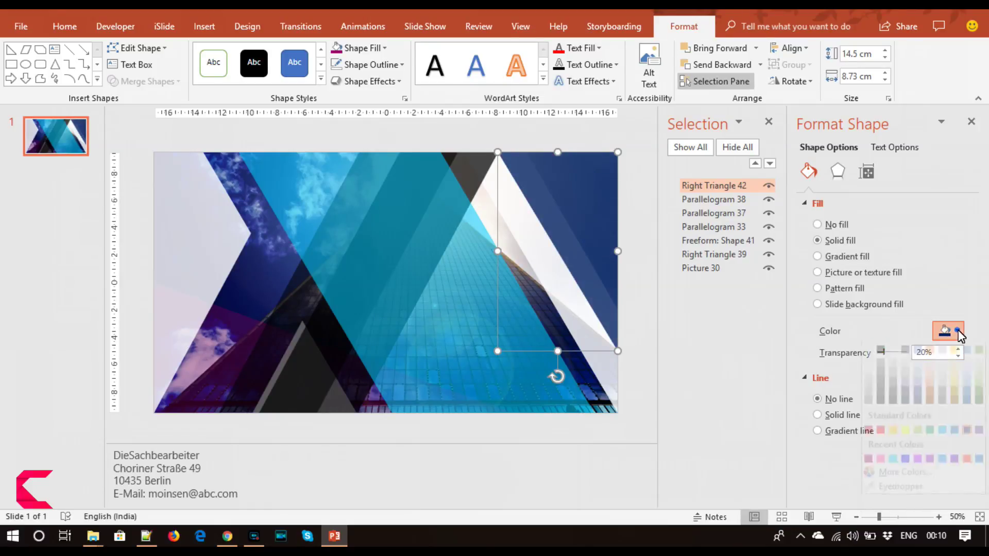
{"action": "left_click", "coordinate": [878, 366]}
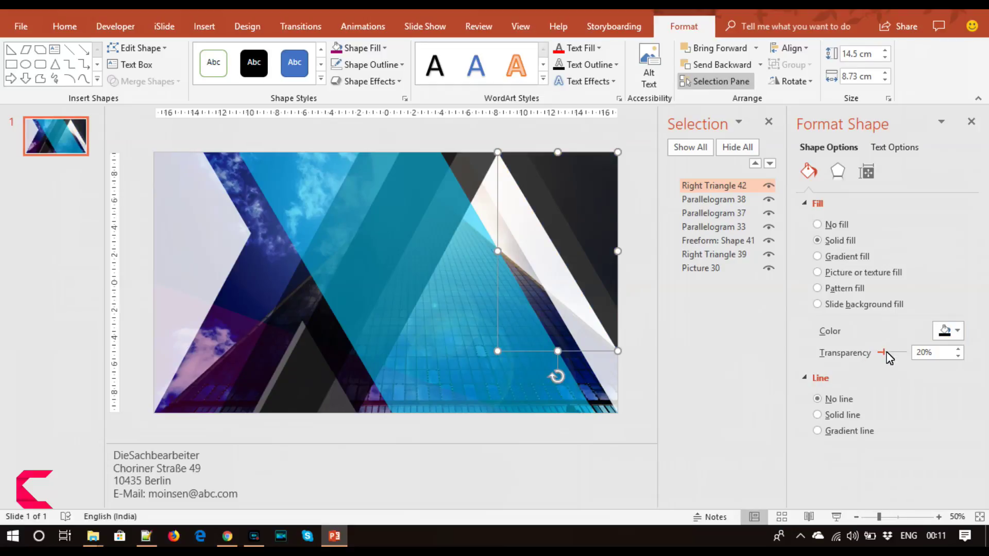
{"action": "left_click_drag", "start_coordinate": [882, 354], "coordinate": [889, 355]}
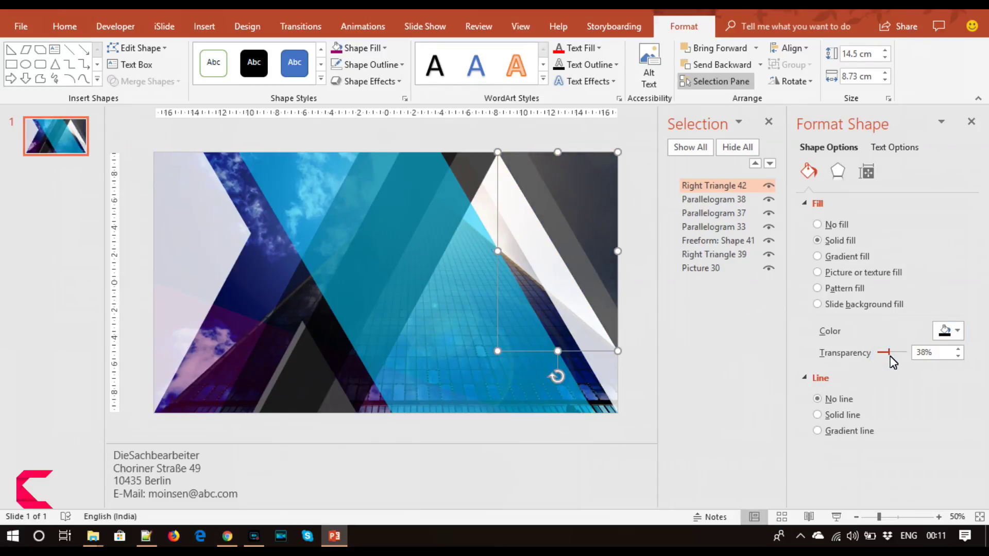
{"action": "key", "text": "ctrl+v"}
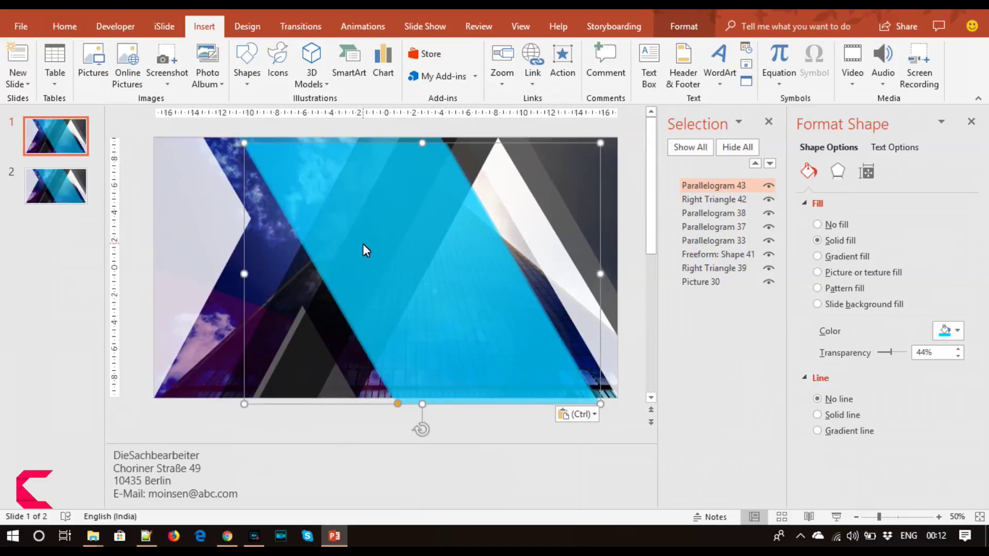
Move the pasted parallelogram left and try a blue fill from the colour picker.
{"action": "left_click_drag", "start_coordinate": [364, 250], "coordinate": [282, 259]}
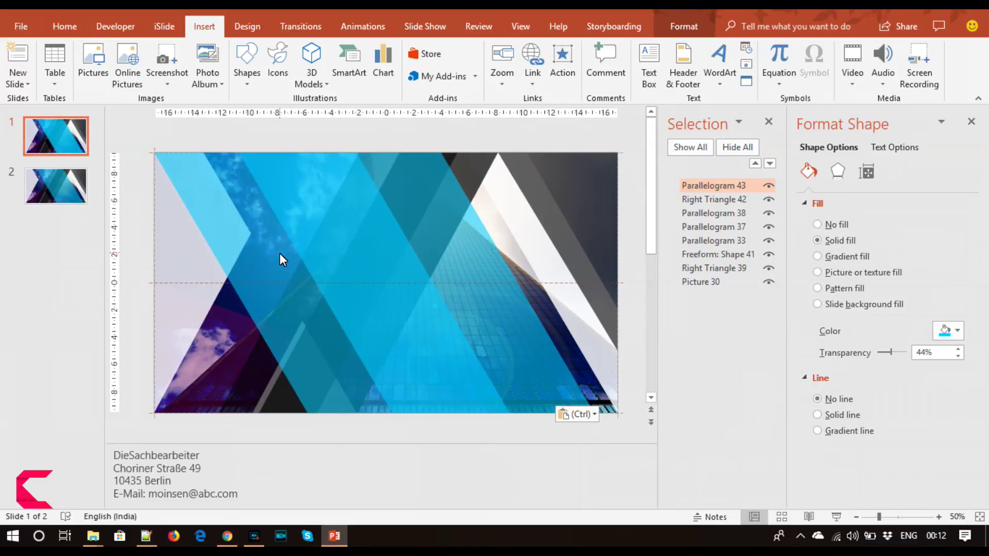
{"action": "left_click_drag", "start_coordinate": [280, 254], "coordinate": [279, 244]}
{"action": "left_click", "coordinate": [947, 330]}
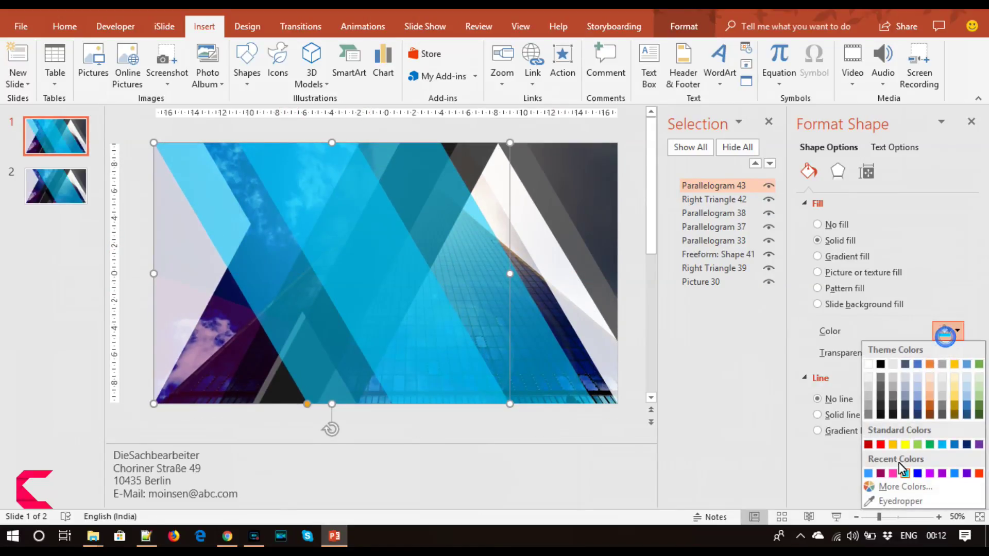
{"action": "left_click", "coordinate": [905, 486]}
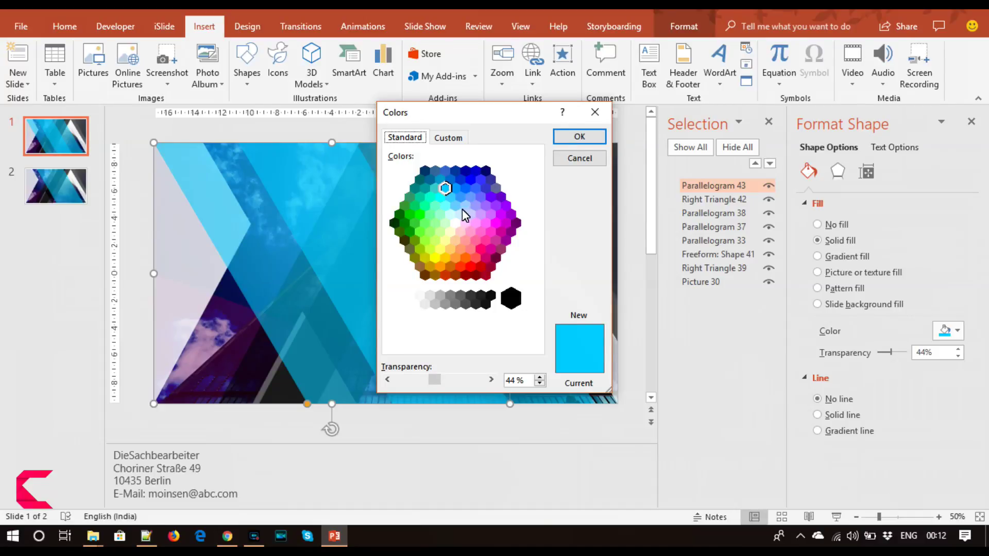
{"action": "left_click", "coordinate": [456, 188]}
{"action": "left_click", "coordinate": [577, 138]}
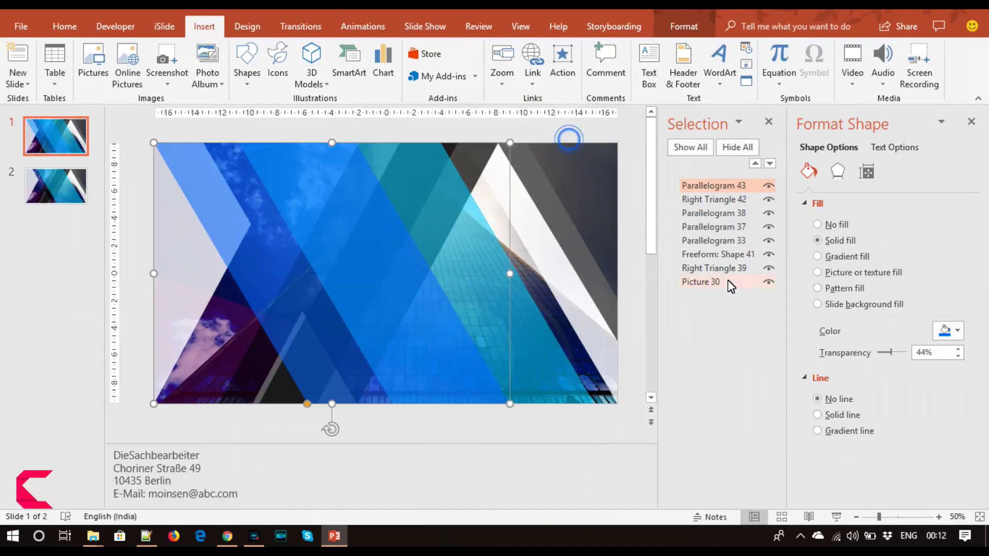
Fill the parallelogram white at 78% transparency.
{"action": "left_click", "coordinate": [957, 331]}
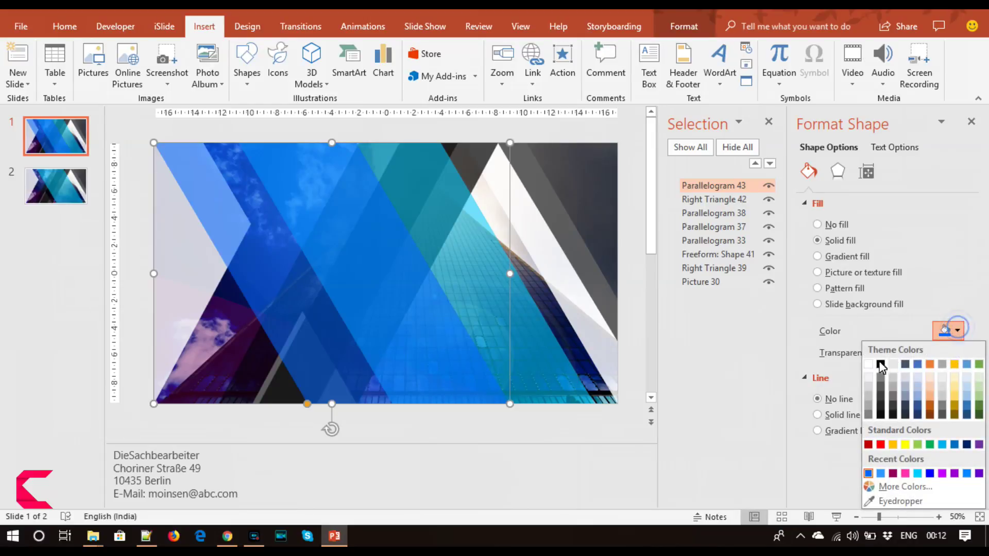
{"action": "left_click", "coordinate": [864, 366]}
{"action": "left_click_drag", "start_coordinate": [892, 353], "coordinate": [904, 358]}
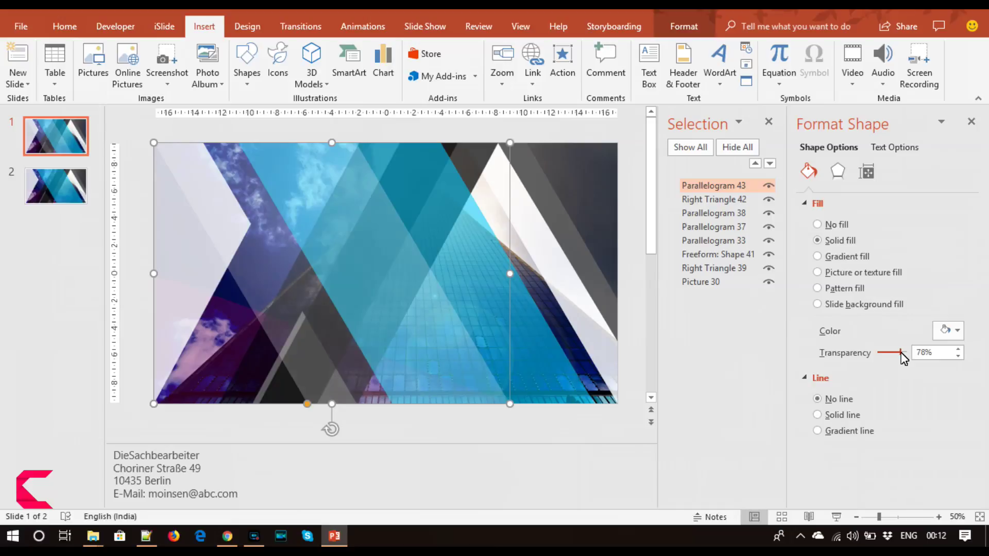
{"action": "left_click", "coordinate": [633, 332]}
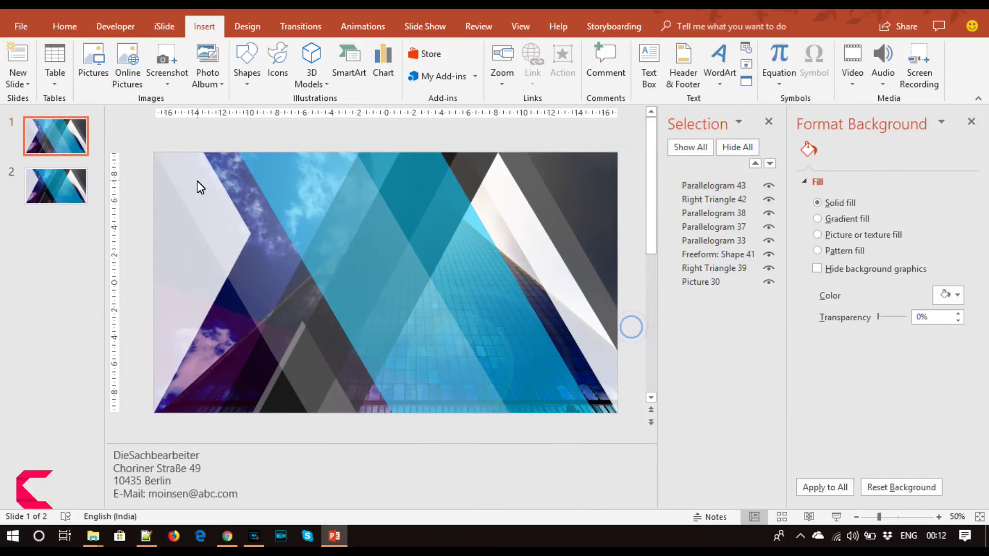
Delete the extra second slide and set the wide left parallelogram to 46% transparency.
{"action": "right_click", "coordinate": [64, 138]}
{"action": "left_click", "coordinate": [126, 240]}
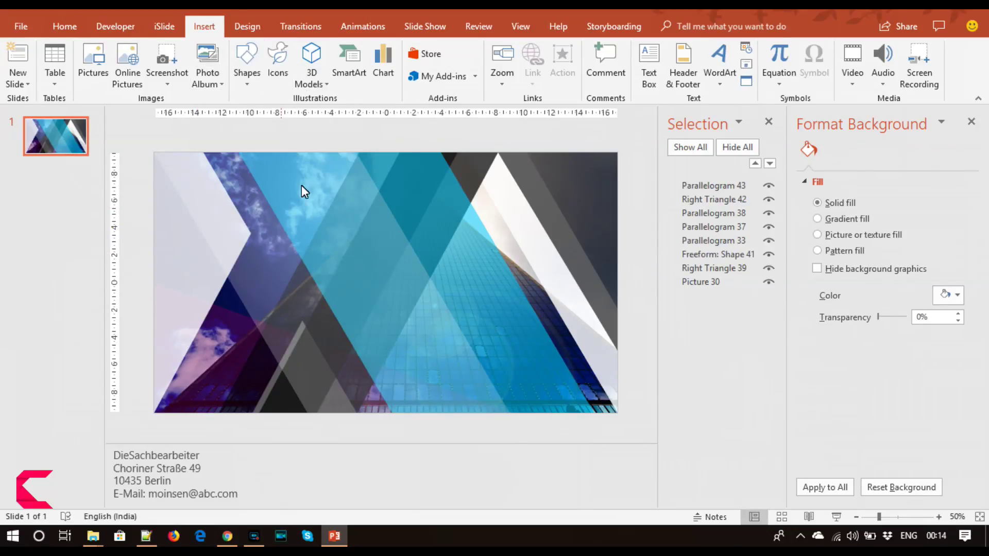
{"action": "left_click", "coordinate": [317, 209]}
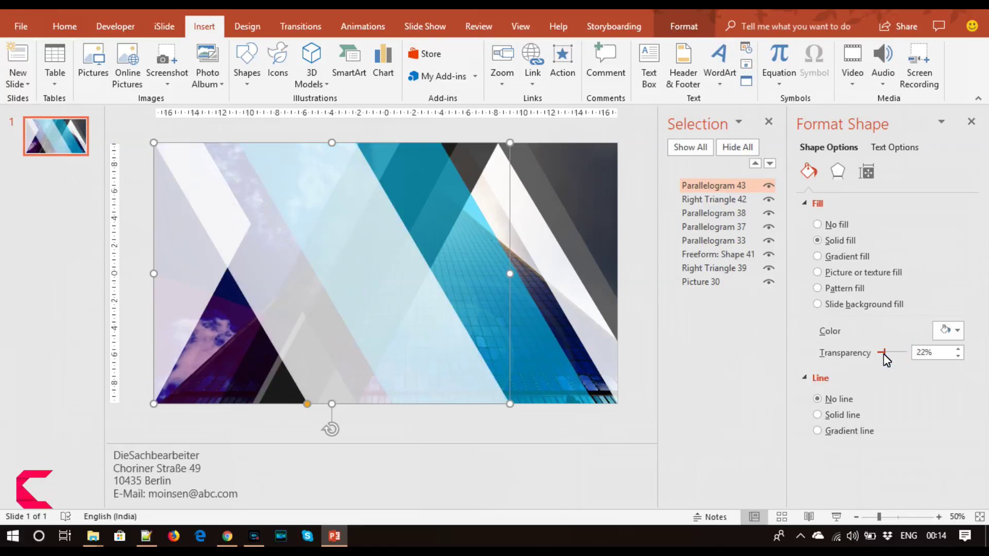
{"action": "left_click_drag", "start_coordinate": [901, 354], "coordinate": [890, 354]}
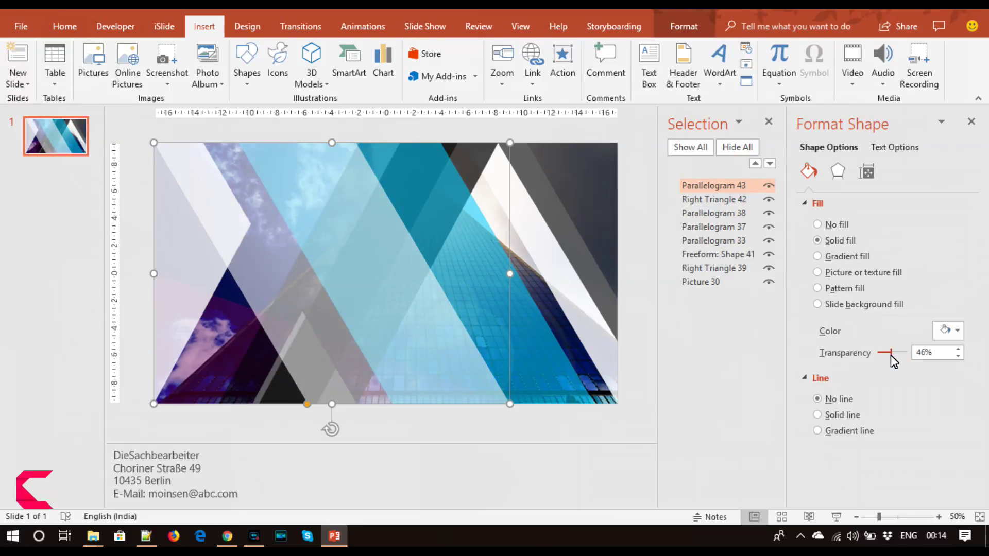
Bring Parallelogram 38 to the front at 30% transparency.
{"action": "left_click", "coordinate": [528, 320]}
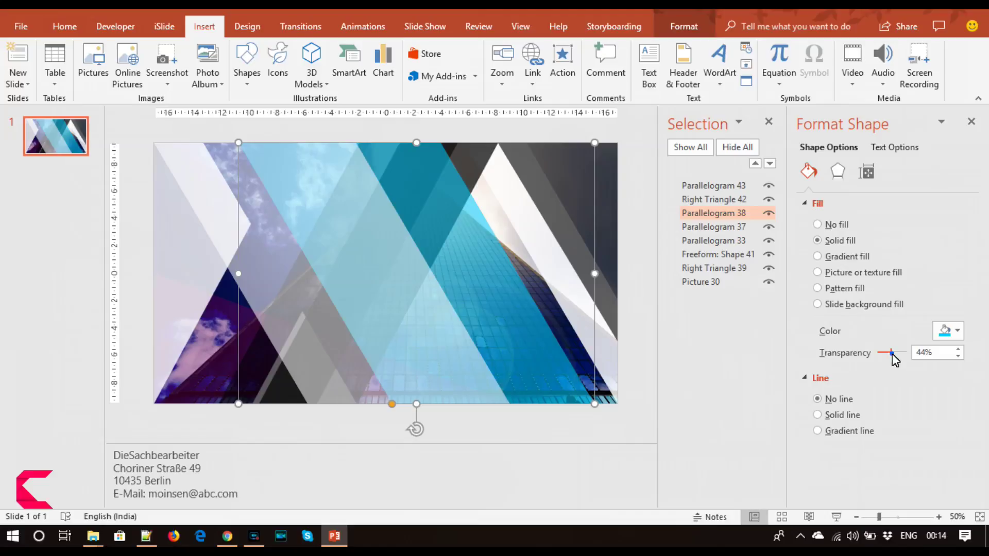
{"action": "left_click_drag", "start_coordinate": [895, 360], "coordinate": [892, 364]}
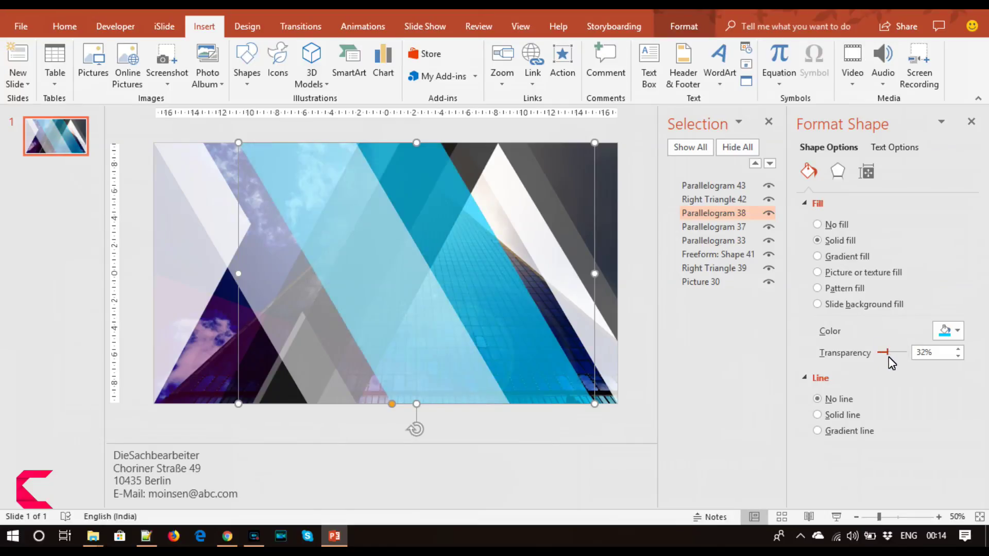
{"action": "left_click_drag", "start_coordinate": [888, 357], "coordinate": [895, 357]}
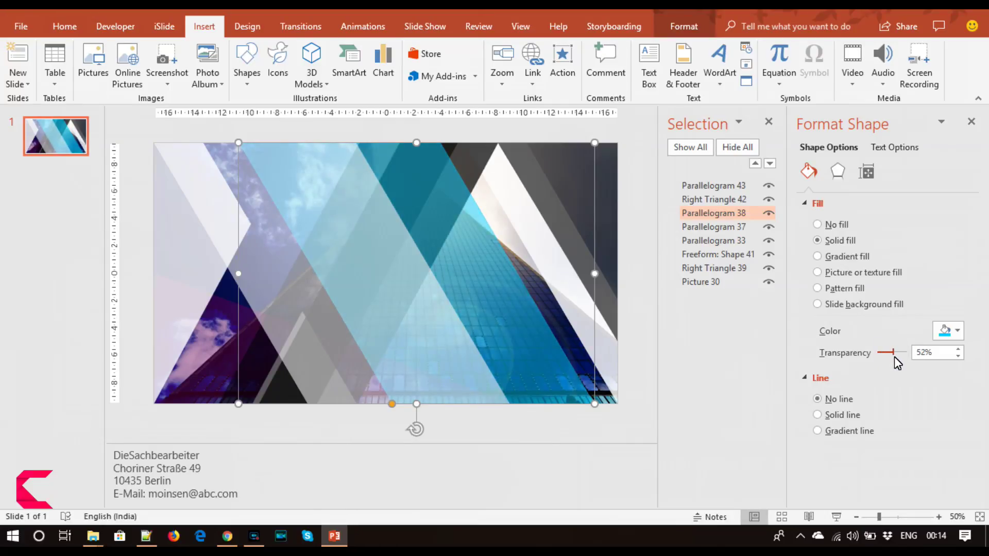
{"action": "left_click", "coordinate": [638, 278]}
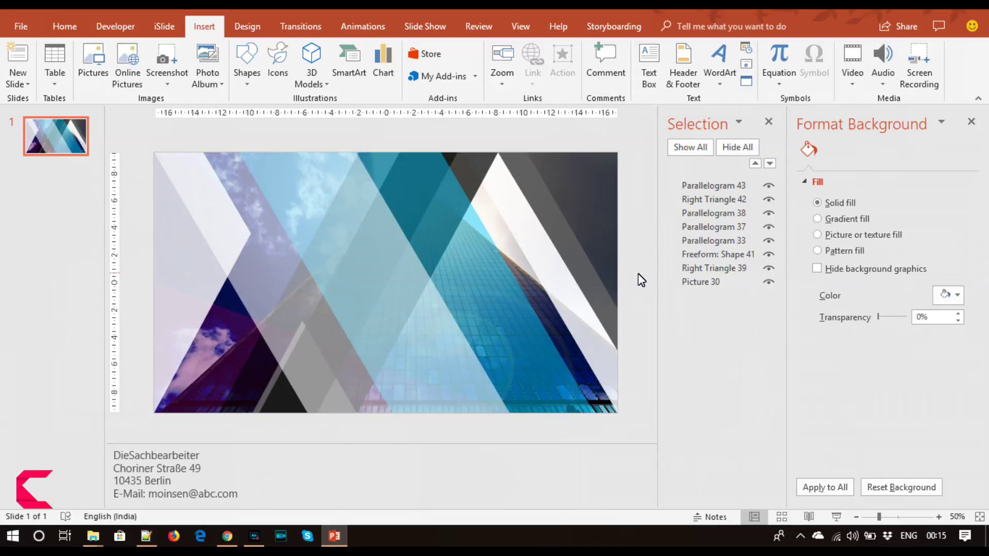
{"action": "left_click", "coordinate": [474, 304]}
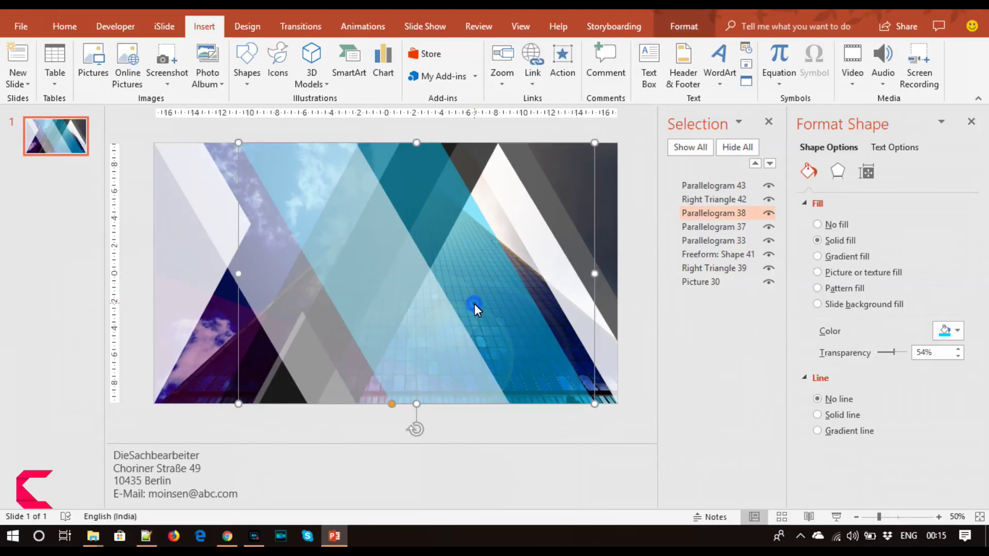
{"action": "right_click", "coordinate": [474, 304]}
{"action": "left_click", "coordinate": [512, 311]}
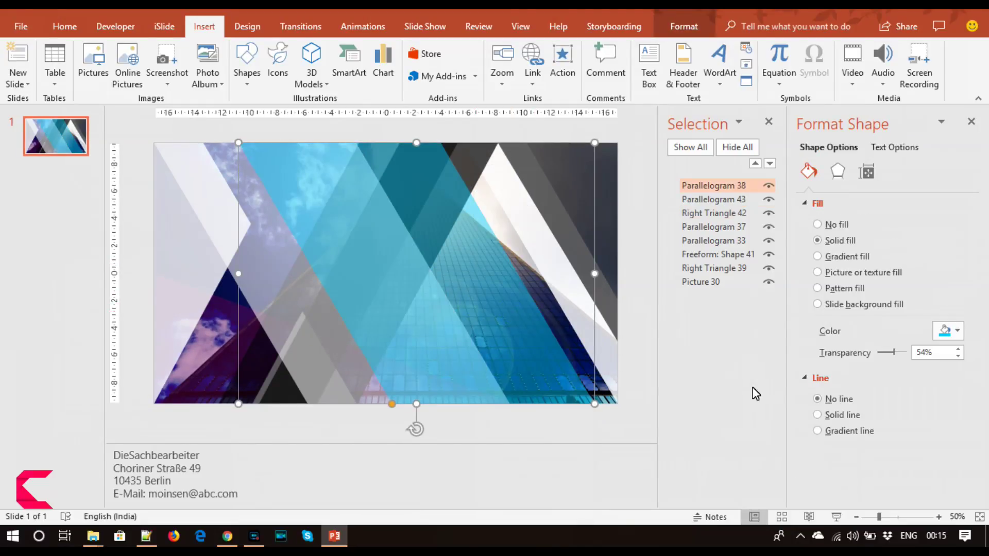
{"action": "left_click_drag", "start_coordinate": [893, 353], "coordinate": [889, 357]}
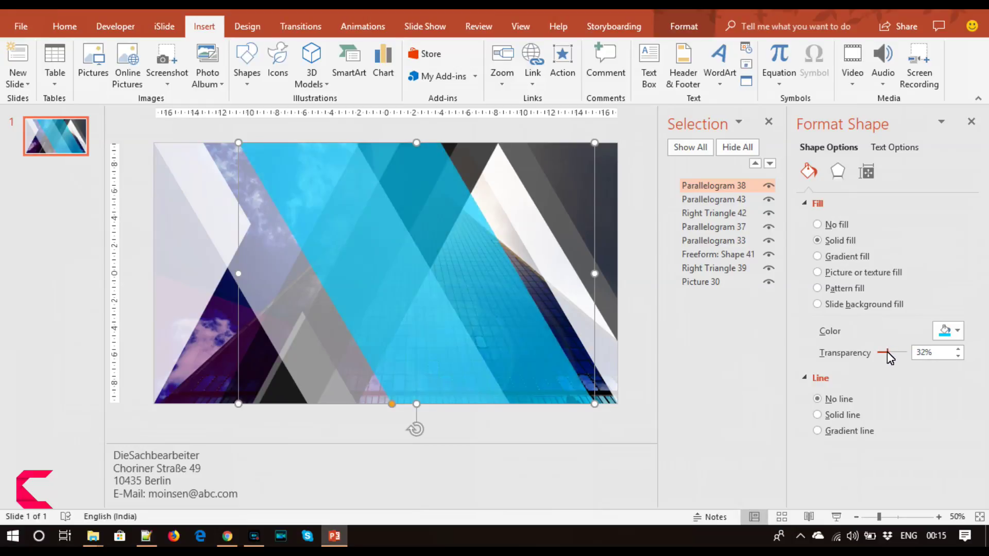
Bring Parallelogram 43 to the front and fill it black.
{"action": "left_click", "coordinate": [306, 338]}
{"action": "right_click", "coordinate": [306, 338]}
{"action": "left_click", "coordinate": [326, 312]}
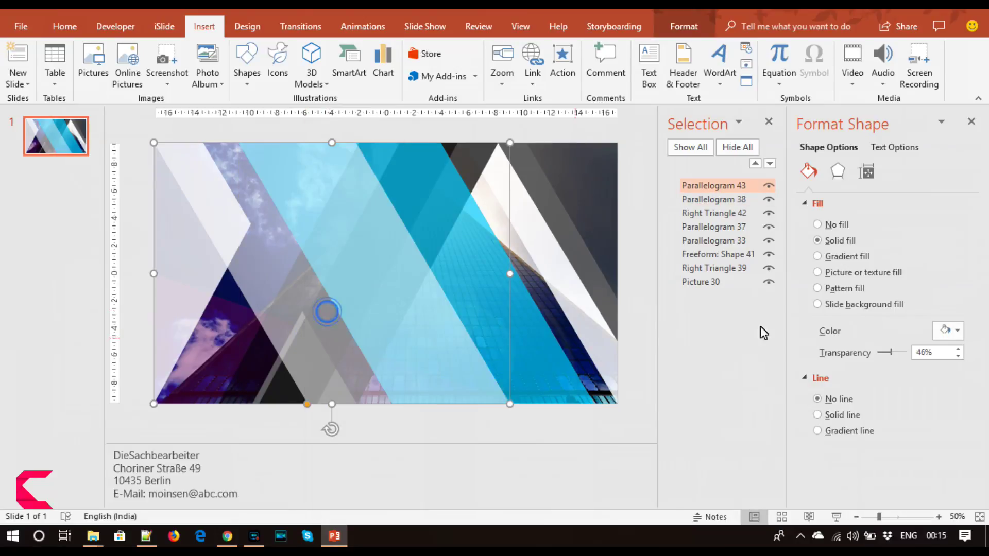
{"action": "left_click", "coordinate": [948, 330]}
{"action": "left_click", "coordinate": [880, 364]}
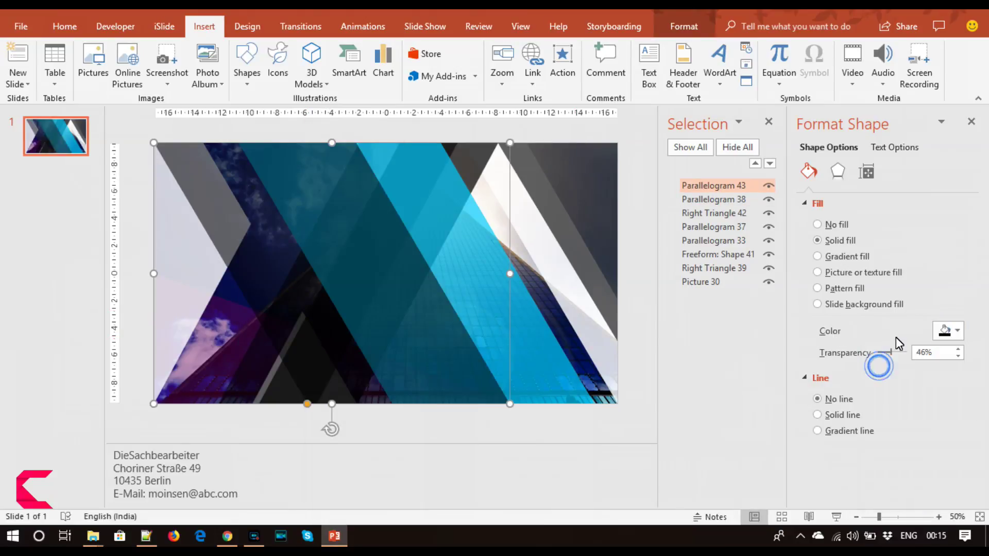
Set the black left parallelogram's transparency to 80%.
{"action": "mouse_move", "coordinate": [896, 353]}
{"action": "left_mouse_down"}
{"action": "mouse_move", "coordinate": [883, 353]}
{"action": "mouse_move", "coordinate": [901, 354]}
{"action": "left_mouse_up"}
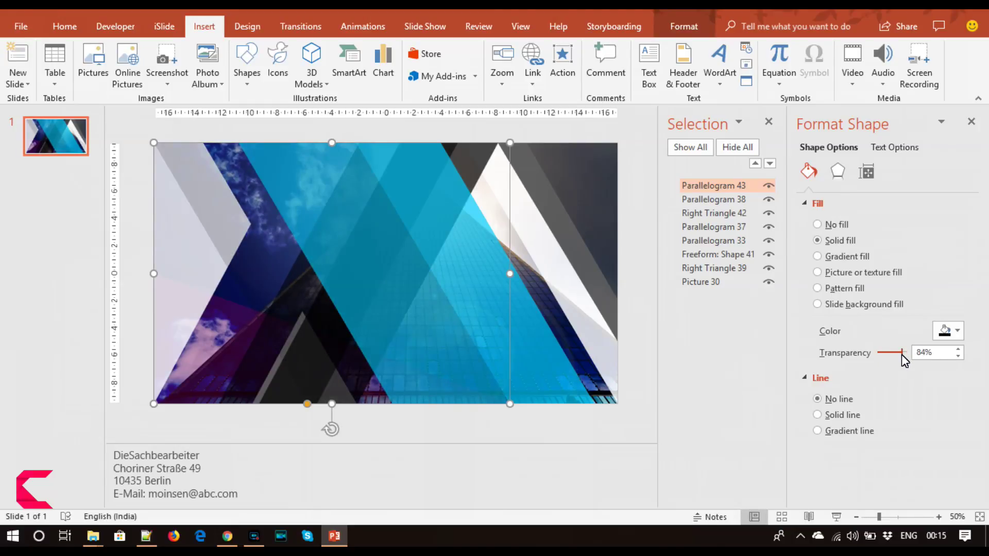
{"action": "left_click_drag", "start_coordinate": [903, 354], "coordinate": [901, 354]}
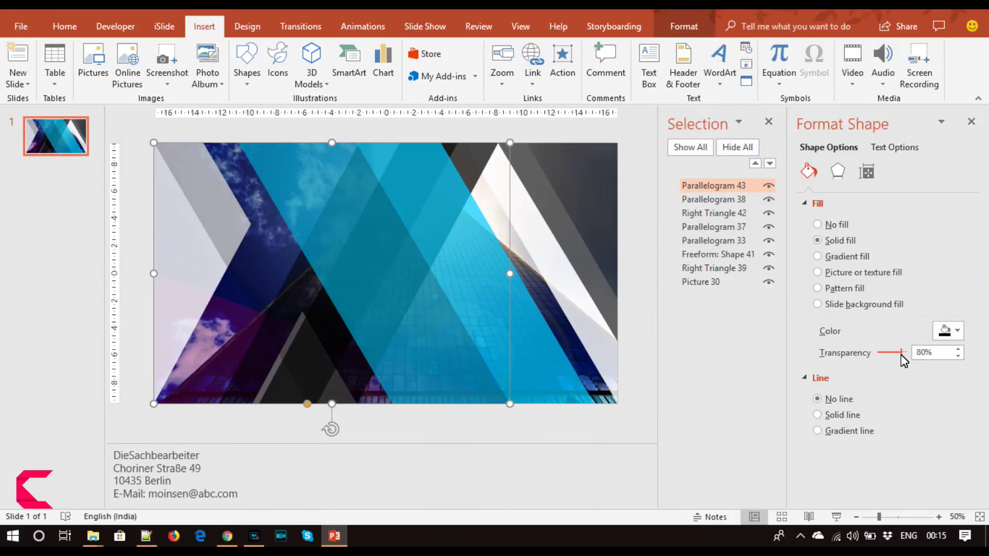
{"action": "left_click", "coordinate": [631, 322]}
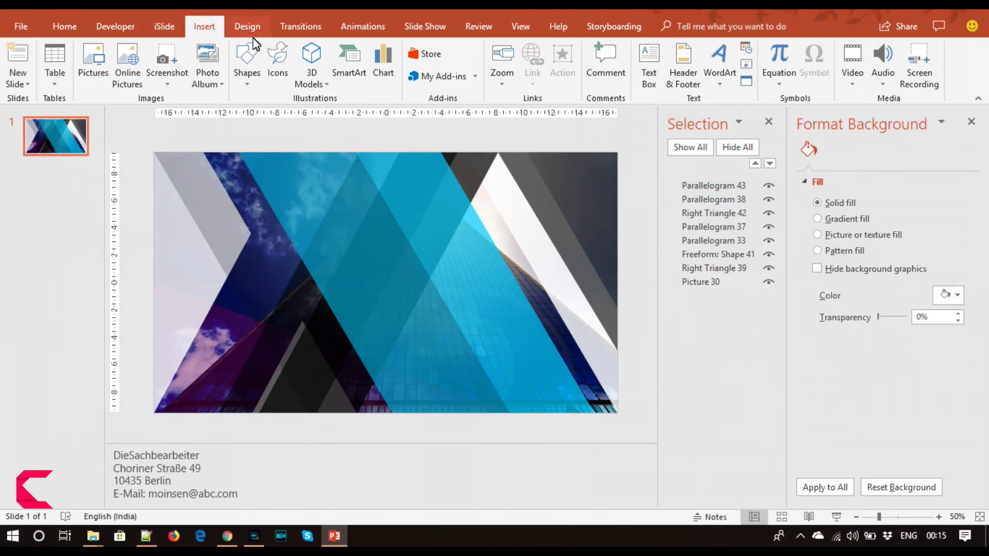
Stretch Parallelogram 38 to the slide's right edge, after briefly drawing a text box.
{"action": "left_click", "coordinate": [649, 82]}
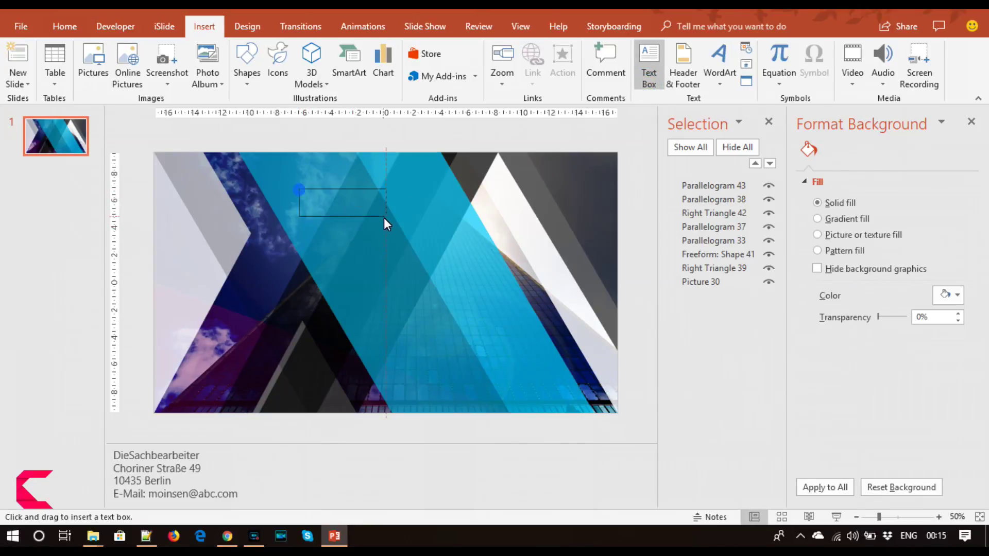
{"action": "left_click_drag", "start_coordinate": [298, 189], "coordinate": [390, 219]}
{"action": "left_click", "coordinate": [453, 247]}
{"action": "left_click_drag", "start_coordinate": [595, 273], "coordinate": [617, 276]}
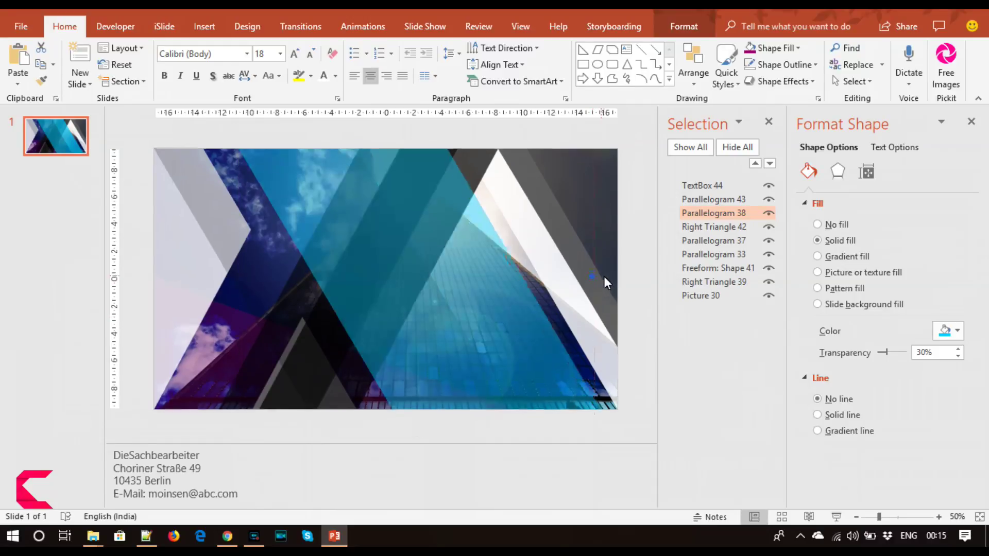
{"action": "left_click", "coordinate": [638, 311]}
Nudge the dark tinted parallelogram left and start shifting Parallelogram 33 sideways.
{"action": "left_click", "coordinate": [282, 382]}
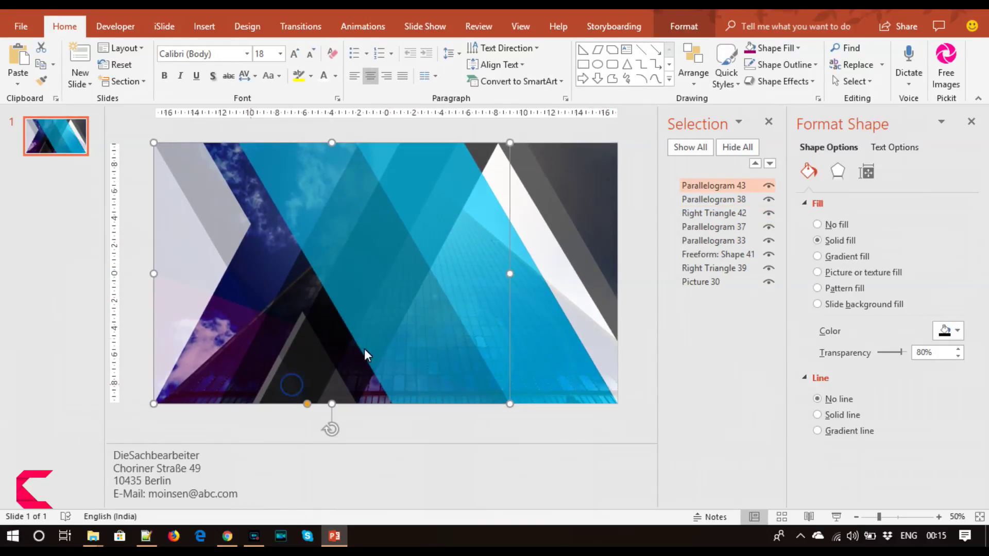
{"action": "left_click_drag", "start_coordinate": [506, 276], "coordinate": [499, 284]}
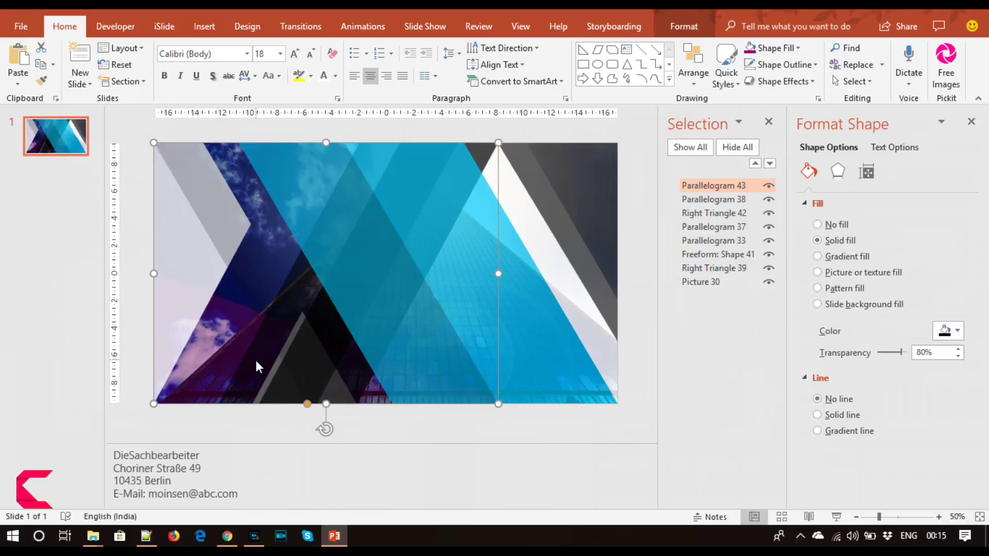
{"action": "left_click", "coordinate": [255, 360]}
{"action": "left_click_drag", "start_coordinate": [459, 292], "coordinate": [453, 288]}
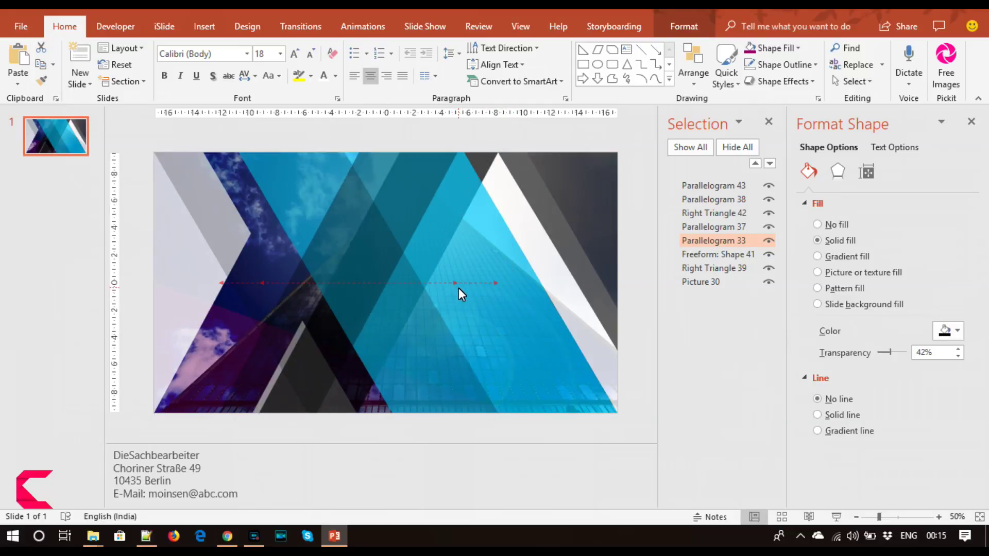
Shift Parallelogram 33 and Parallelogram 37 to the right along the smart guides.
{"action": "left_click_drag", "start_coordinate": [453, 289], "coordinate": [459, 292]}
{"action": "left_click", "coordinate": [491, 165]}
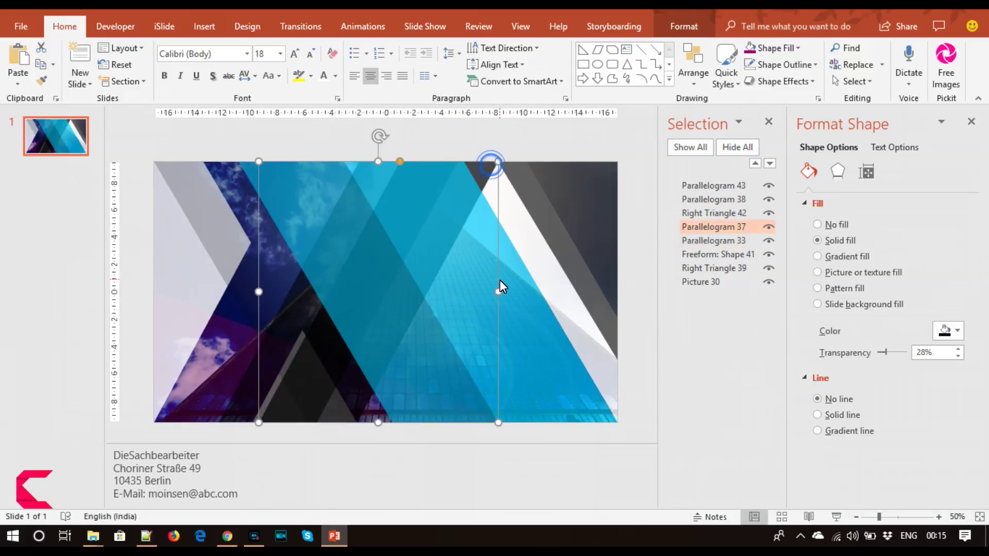
{"action": "left_click_drag", "start_coordinate": [508, 294], "coordinate": [634, 291]}
{"action": "left_click", "coordinate": [634, 291]}
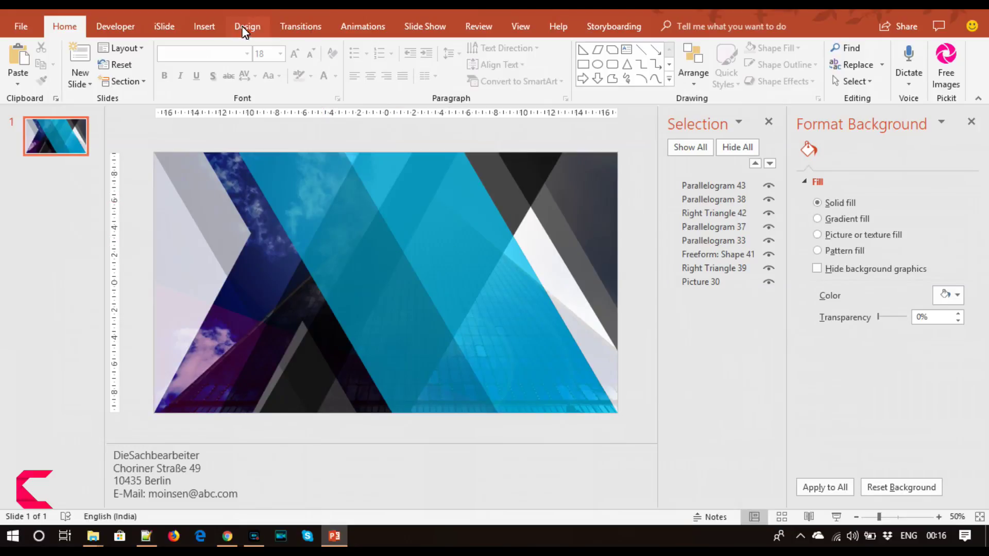
{"action": "left_click", "coordinate": [204, 27]}
Add a text box near the top reading 'Contact Us' in Agency FB.
{"action": "left_click", "coordinate": [649, 66]}
{"action": "left_click_drag", "start_coordinate": [324, 183], "coordinate": [479, 226]}
{"action": "type", "text": "Contact Us"}
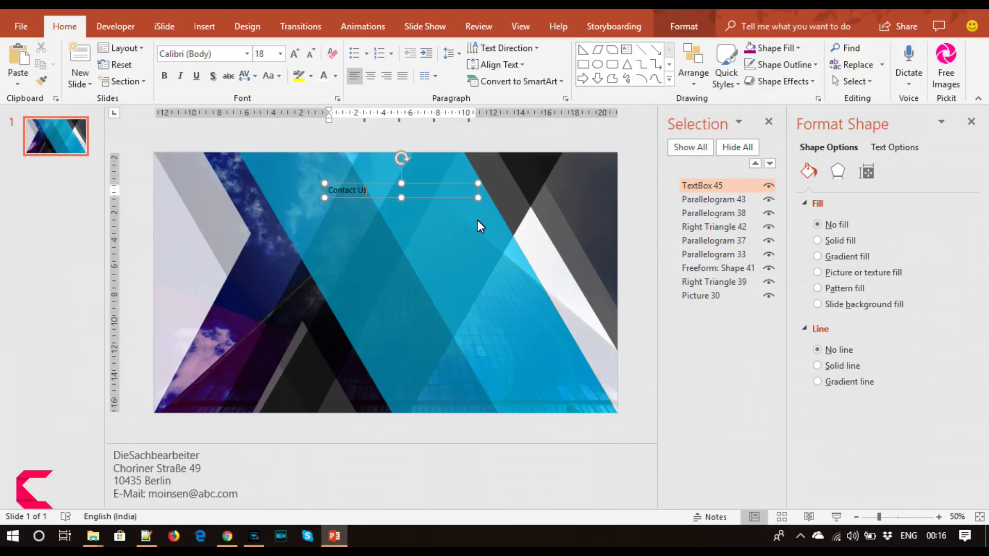
{"action": "key", "text": "ctrl+a"}
{"action": "left_click", "coordinate": [214, 53]}
{"action": "type", "text": "Agency FB"}
{"action": "key", "text": "Return"}
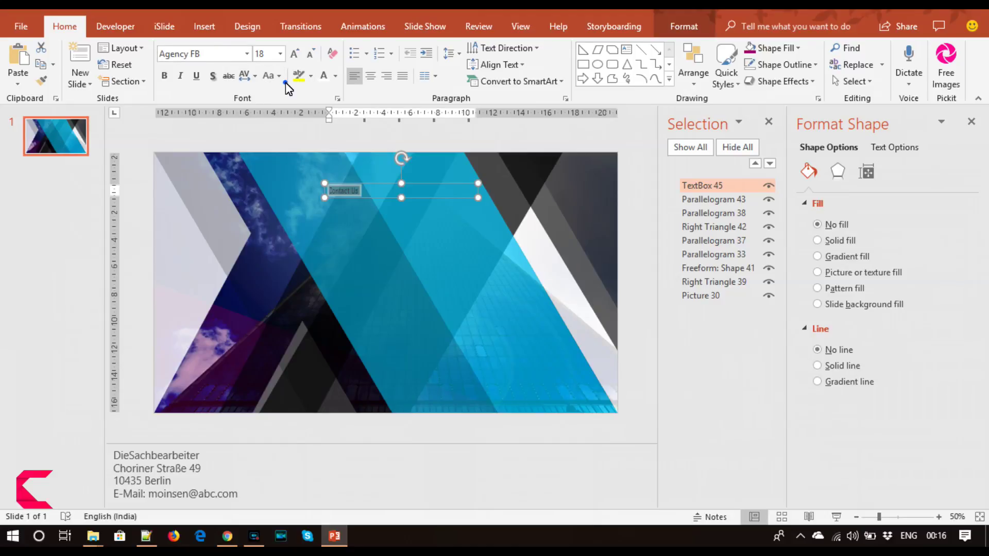
Style the heading uppercase, larger, white and bold with looser letter spacing.
{"action": "left_click", "coordinate": [276, 81]}
{"action": "left_click", "coordinate": [295, 133]}
{"action": "left_click", "coordinate": [293, 54]}
{"action": "left_click", "coordinate": [294, 54]}
{"action": "left_click", "coordinate": [294, 54]}
{"action": "left_click", "coordinate": [293, 53]}
{"action": "left_click", "coordinate": [294, 53]}
{"action": "left_click", "coordinate": [293, 53]}
{"action": "left_click", "coordinate": [324, 76]}
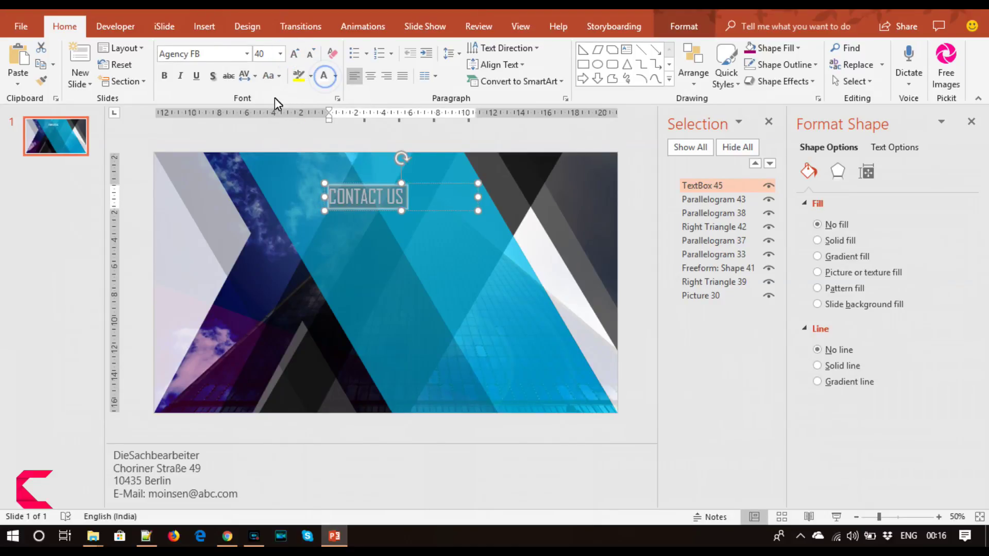
{"action": "left_click", "coordinate": [165, 76]}
{"action": "left_click", "coordinate": [245, 76]}
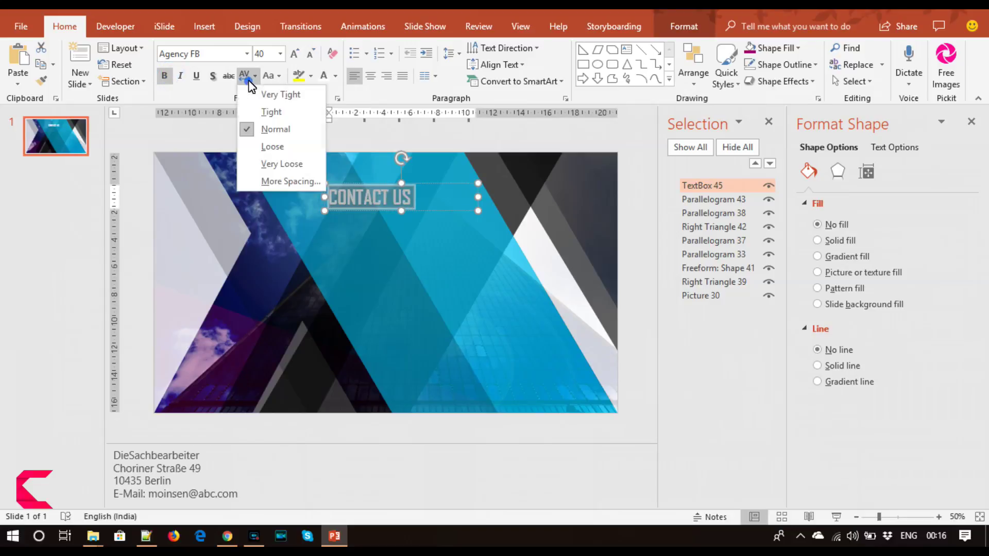
{"action": "left_click", "coordinate": [272, 150]}
Move the CONTACT US heading left, shrink it to 32 pt, and duplicate it.
{"action": "left_click_drag", "start_coordinate": [363, 183], "coordinate": [328, 189]}
{"action": "left_click", "coordinate": [636, 213]}
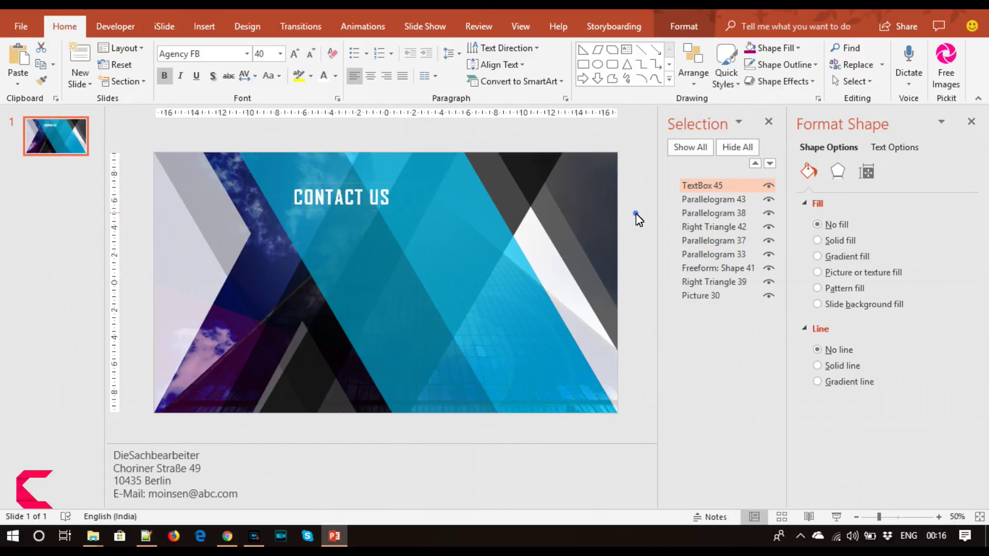
{"action": "left_click", "coordinate": [323, 186]}
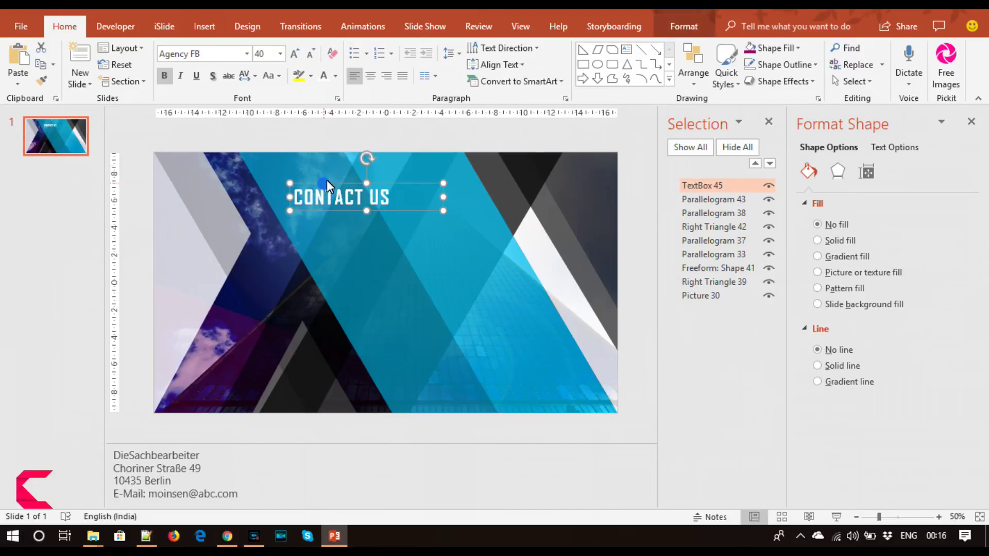
{"action": "left_click", "coordinate": [312, 54]}
{"action": "left_click", "coordinate": [312, 55]}
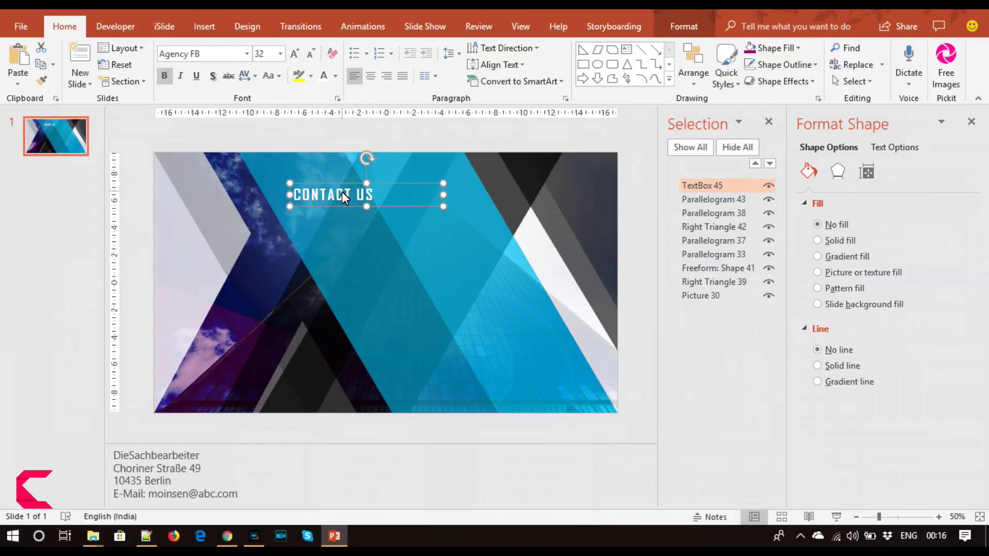
{"action": "key", "text": "ctrl+d"}
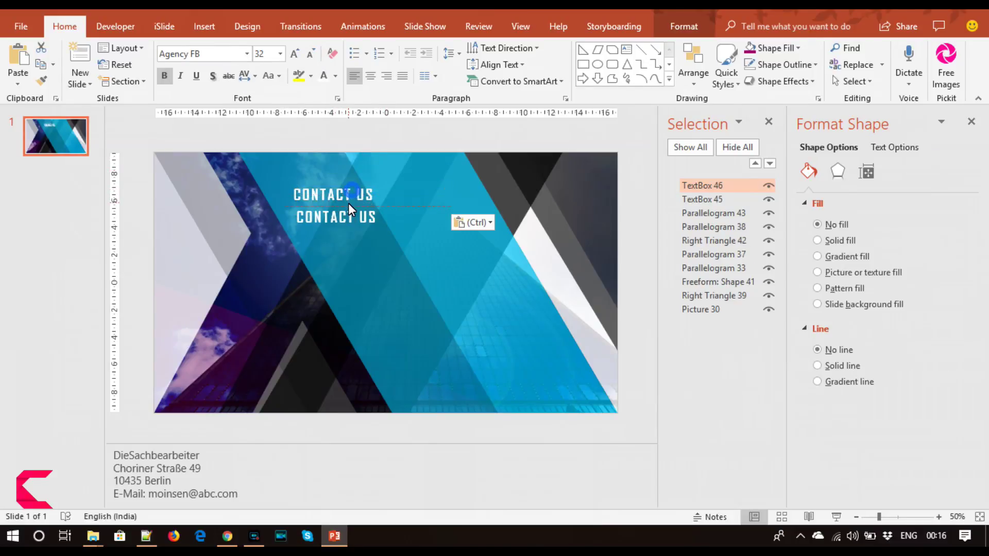
Replace the duplicated heading's text with Lorem ipsum placeholder text via =lor().
{"action": "double_click", "coordinate": [342, 214]}
{"action": "key", "text": "ctrl+a"}
{"action": "type", "text": "=lor"}
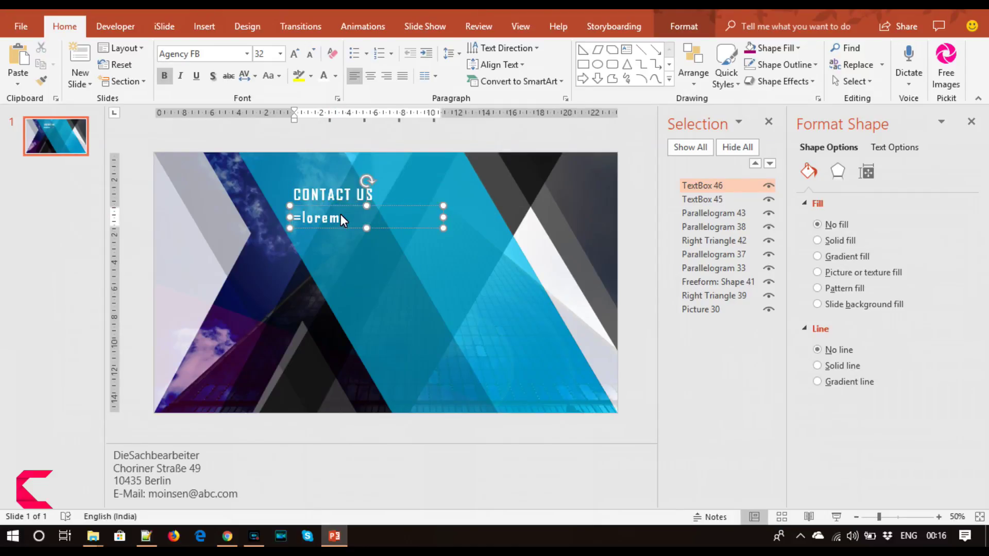
{"action": "type", "text": "()"}
{"action": "key", "text": "Return"}
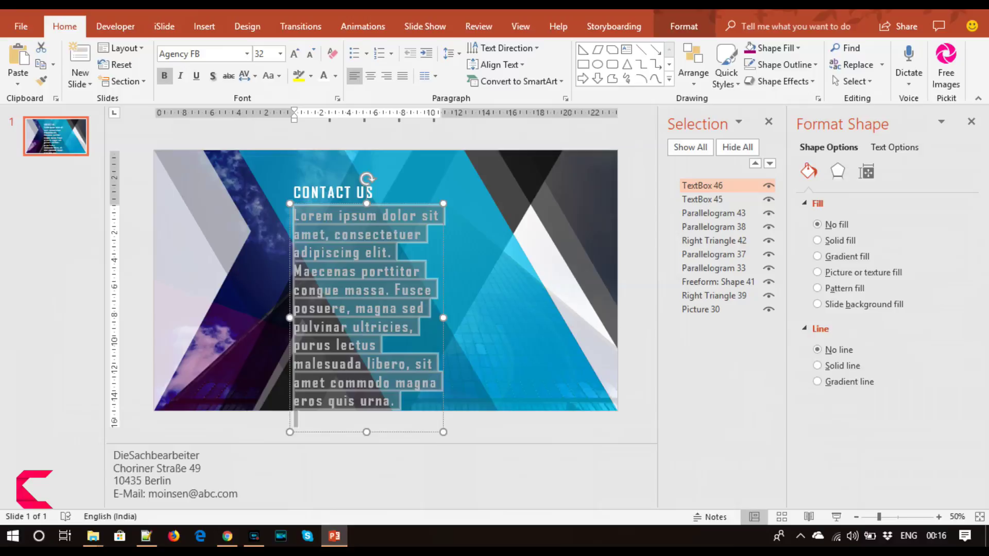
Set the placeholder text's character spacing to Normal, remove bold and make it UPPERCASE.
{"action": "left_click", "coordinate": [255, 76]}
{"action": "left_click", "coordinate": [253, 135]}
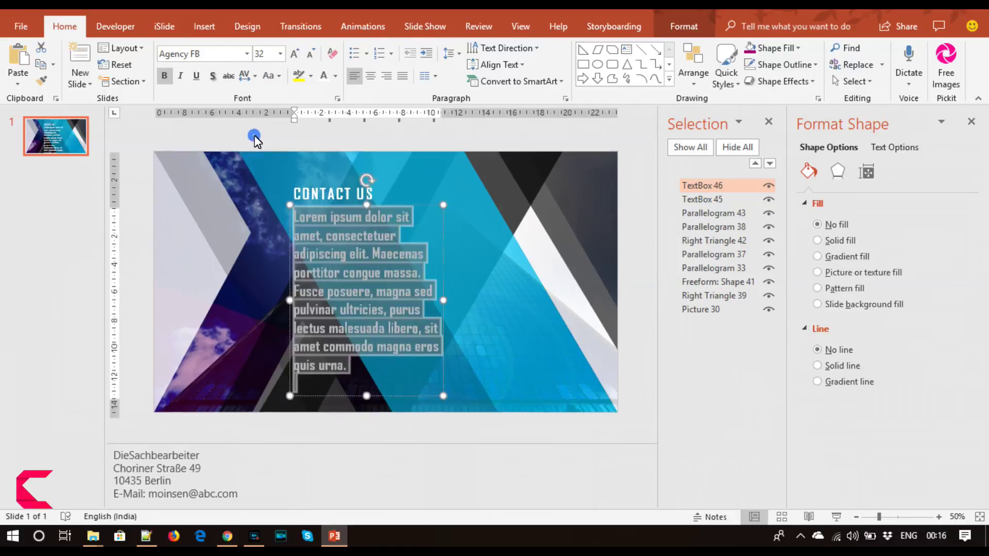
{"action": "left_click", "coordinate": [164, 75]}
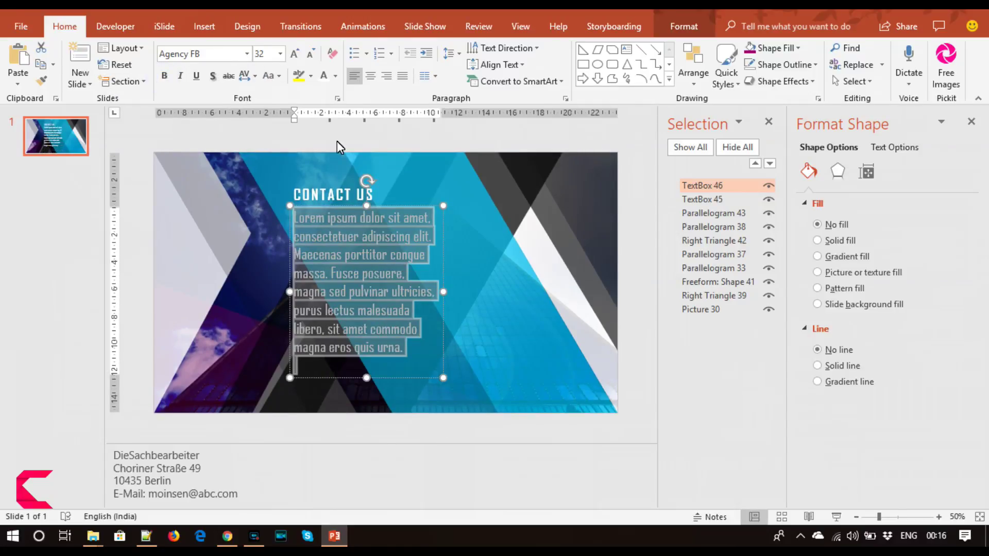
{"action": "left_click", "coordinate": [270, 75]}
{"action": "left_click", "coordinate": [281, 128]}
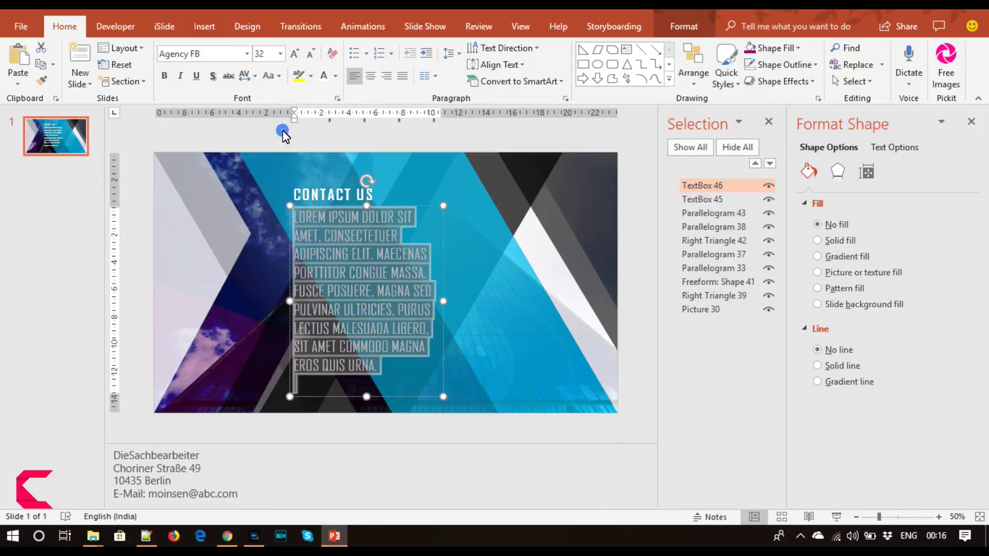
Shrink the placeholder text to 10.5 pt and resize its box so it wraps to three lines.
{"action": "left_click", "coordinate": [313, 53]}
{"action": "left_click", "coordinate": [313, 54]}
{"action": "left_click", "coordinate": [313, 54]}
{"action": "left_click", "coordinate": [314, 53]}
{"action": "left_click", "coordinate": [313, 54]}
{"action": "left_click", "coordinate": [314, 53]}
{"action": "left_click", "coordinate": [313, 54]}
{"action": "left_click", "coordinate": [313, 54]}
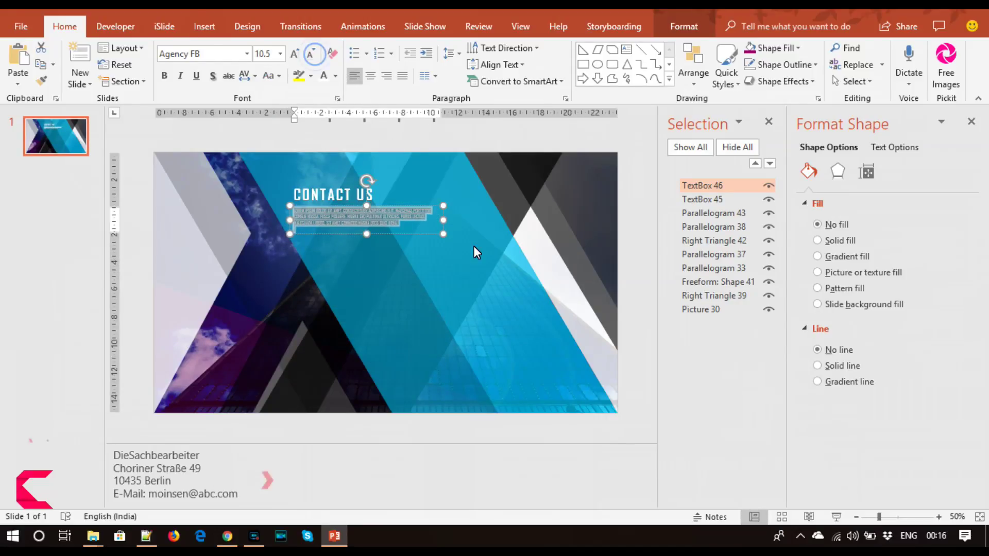
{"action": "left_click_drag", "start_coordinate": [443, 220], "coordinate": [421, 221]}
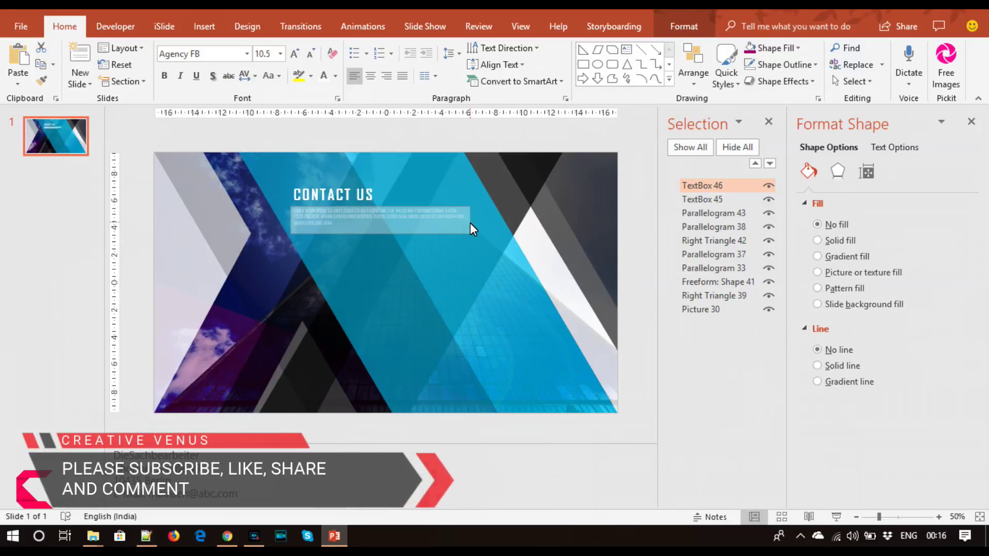
{"action": "left_click_drag", "start_coordinate": [422, 228], "coordinate": [444, 228]}
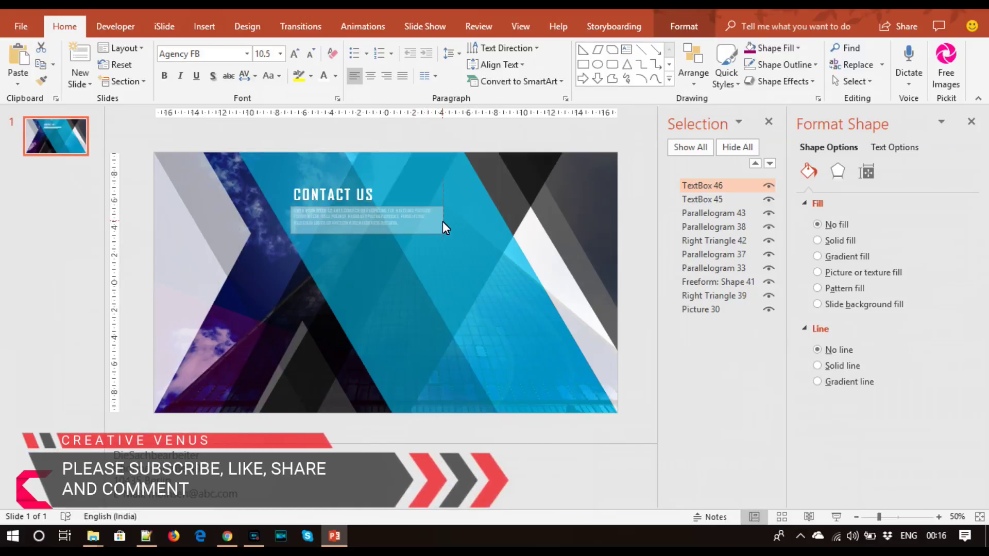
Set the body text to 10 pt and give it and the CONTACT US heading 12% text transparency.
{"action": "left_click", "coordinate": [311, 53]}
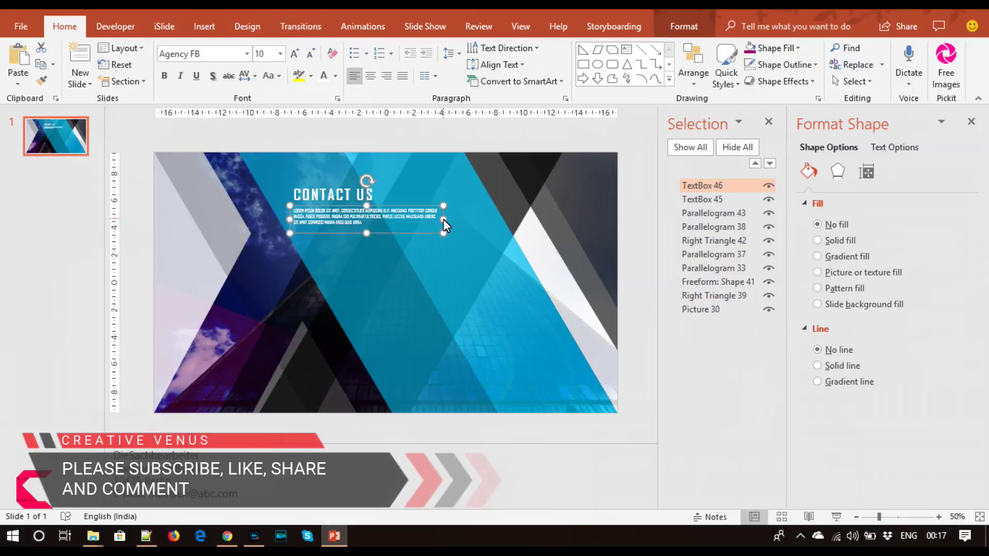
{"action": "left_click", "coordinate": [324, 196], "text": "shift"}
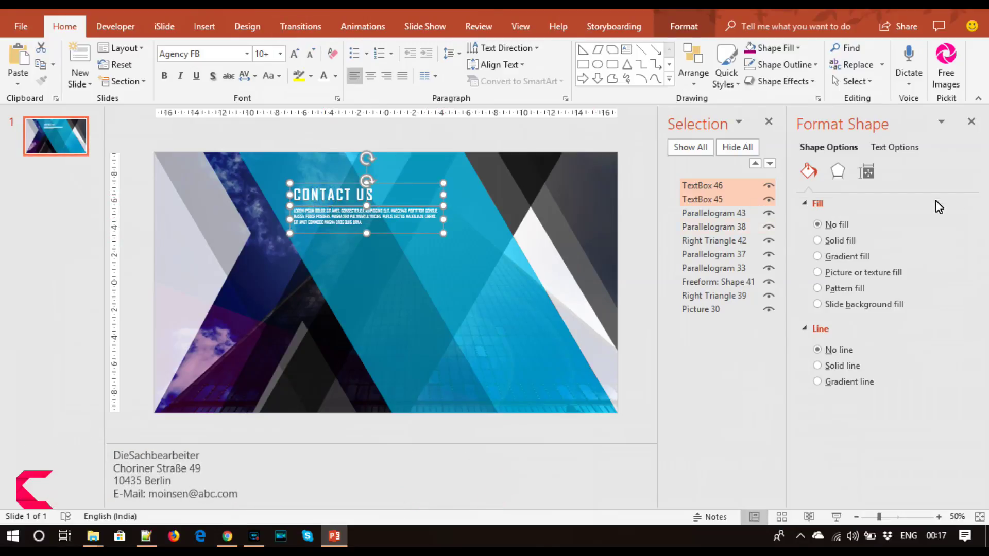
{"action": "left_click", "coordinate": [893, 150]}
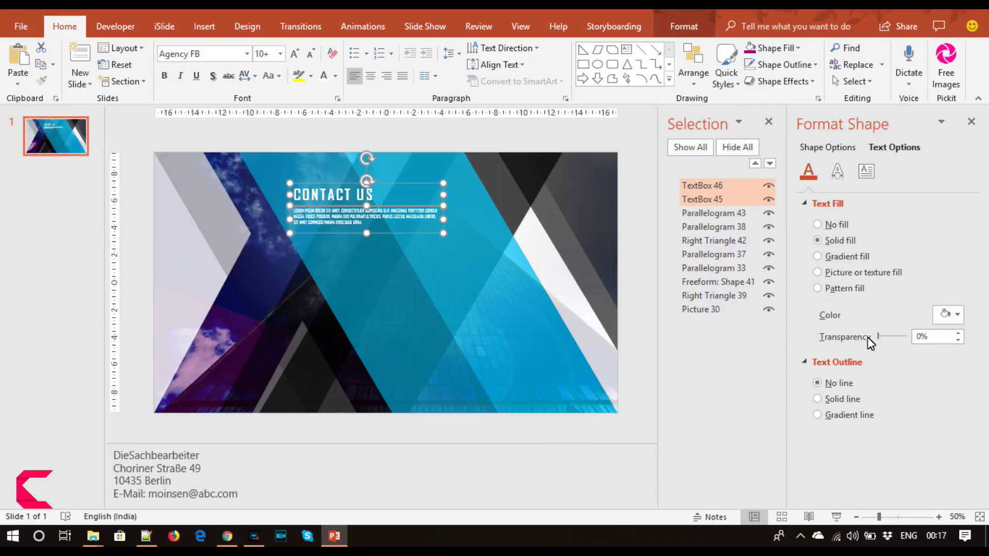
{"action": "left_click_drag", "start_coordinate": [883, 338], "coordinate": [882, 341]}
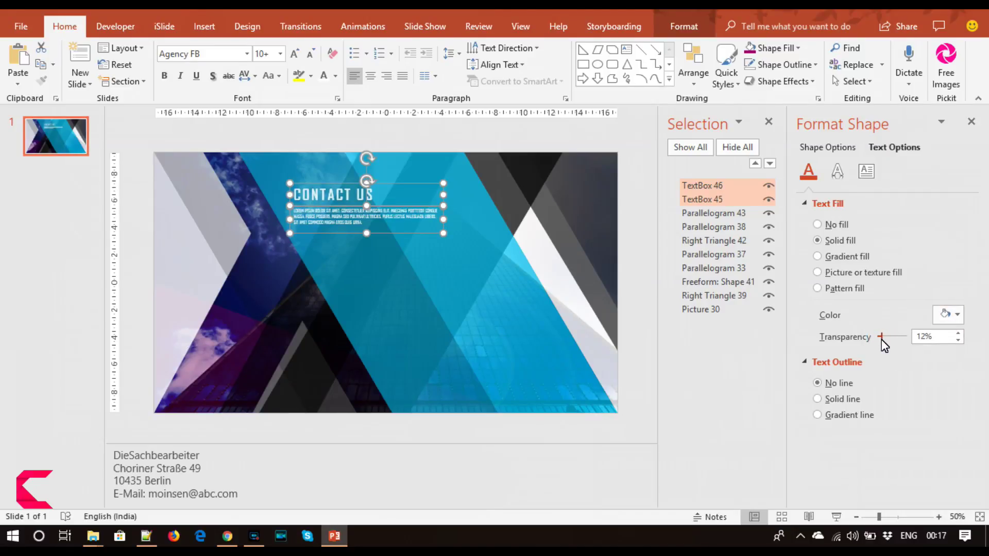
{"action": "left_click", "coordinate": [959, 340]}
{"action": "left_click", "coordinate": [637, 288]}
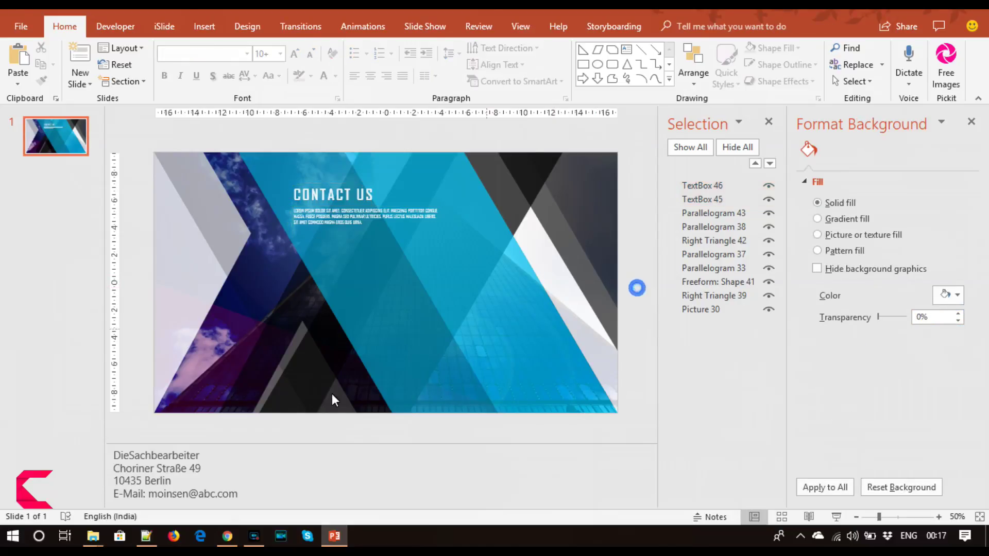
{"action": "left_click", "coordinate": [214, 487]}
Draw a Frame shape below the CONTACT US text, filled white with no outline and a thinner border.
{"action": "key", "text": "ctrl+a"}
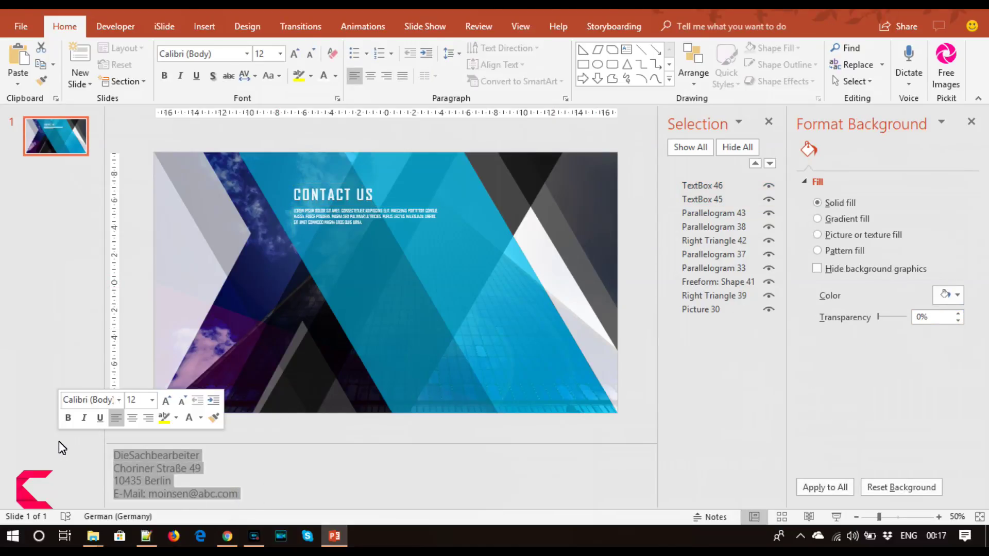
{"action": "left_click", "coordinate": [204, 26]}
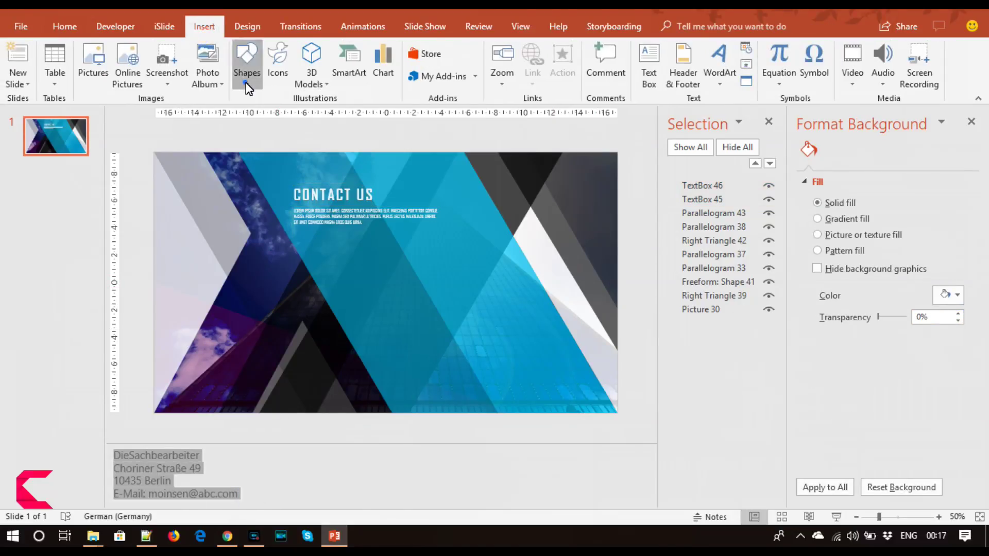
{"action": "left_click", "coordinate": [248, 77]}
{"action": "left_click", "coordinate": [297, 238]}
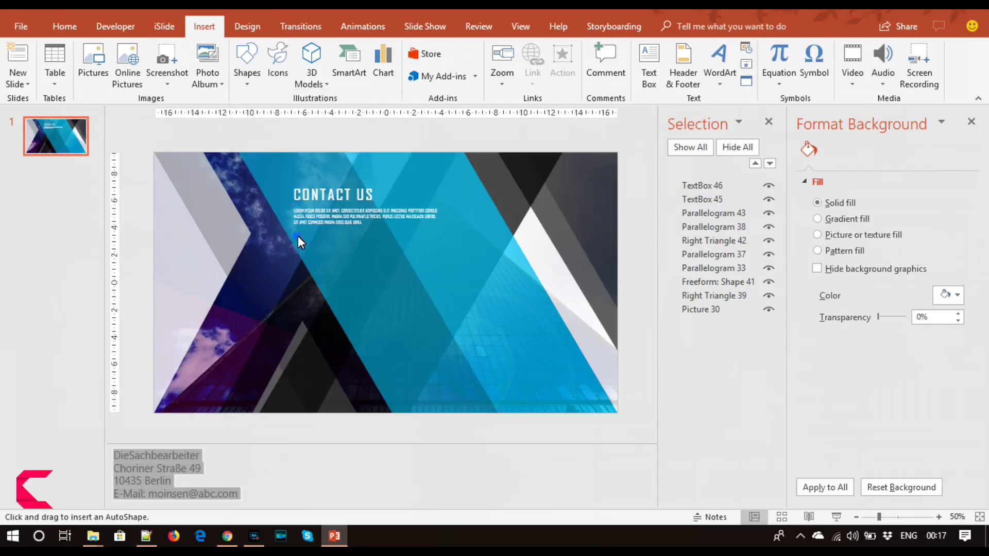
{"action": "left_click_drag", "start_coordinate": [377, 256], "coordinate": [529, 329]}
{"action": "mouse_move", "coordinate": [443, 262]}
{"action": "left_mouse_down"}
{"action": "mouse_move", "coordinate": [409, 246]}
{"action": "mouse_move", "coordinate": [352, 247]}
{"action": "left_mouse_up"}
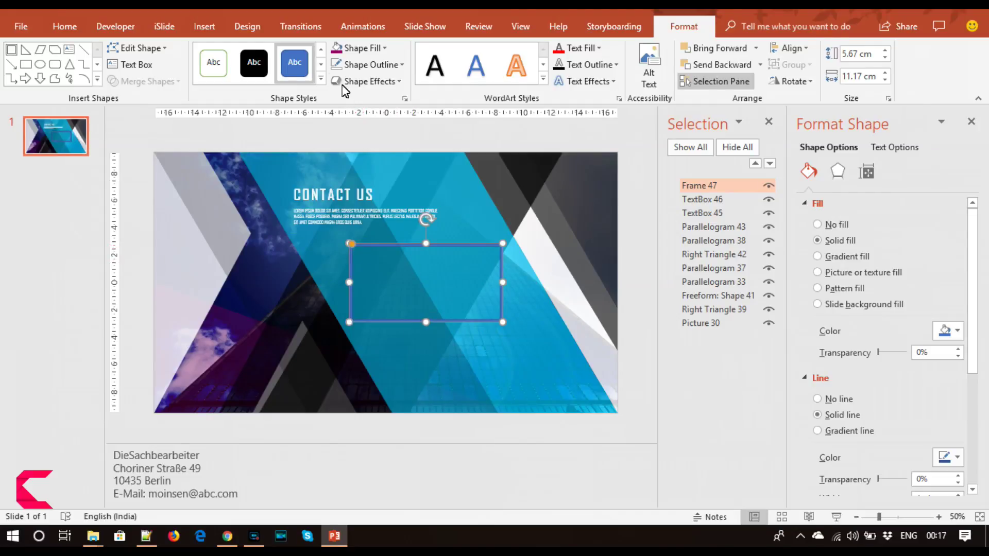
{"action": "left_click", "coordinate": [338, 66]}
{"action": "left_click", "coordinate": [373, 52]}
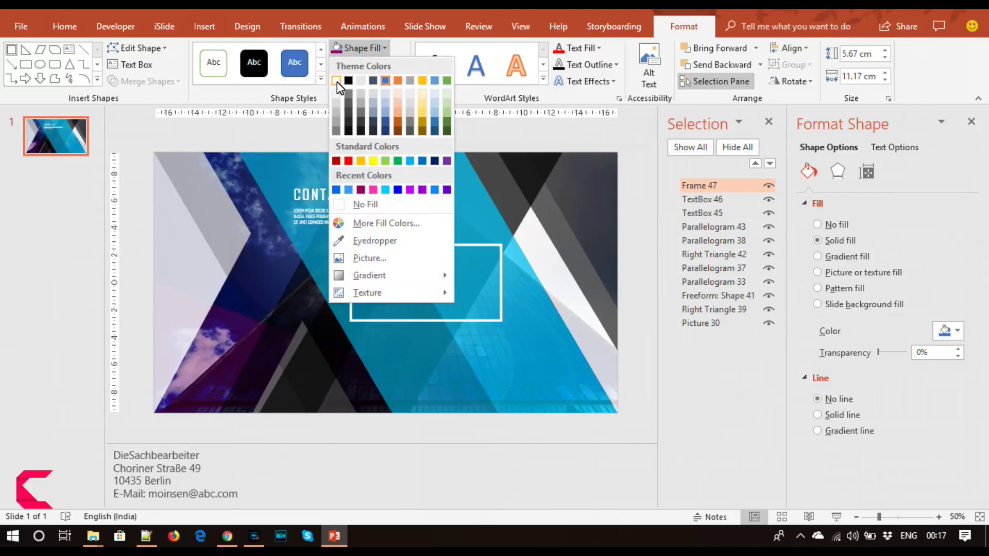
{"action": "left_click", "coordinate": [337, 81]}
{"action": "left_click_drag", "start_coordinate": [351, 247], "coordinate": [351, 248]}
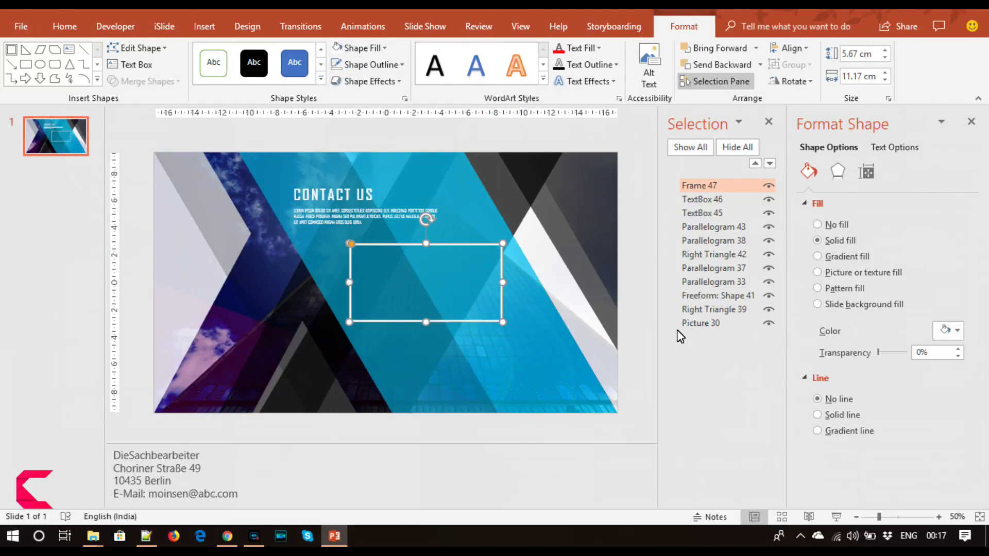
{"action": "left_click", "coordinate": [703, 392]}
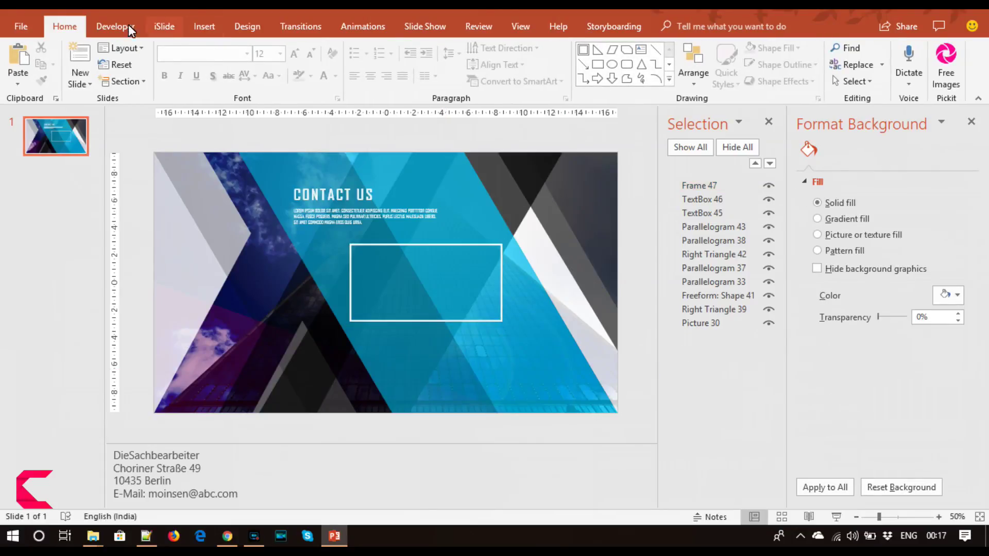
Draw a 15.56 cm wide parallelogram across the frame's lower part.
{"action": "left_click", "coordinate": [203, 29]}
{"action": "left_click", "coordinate": [246, 77]}
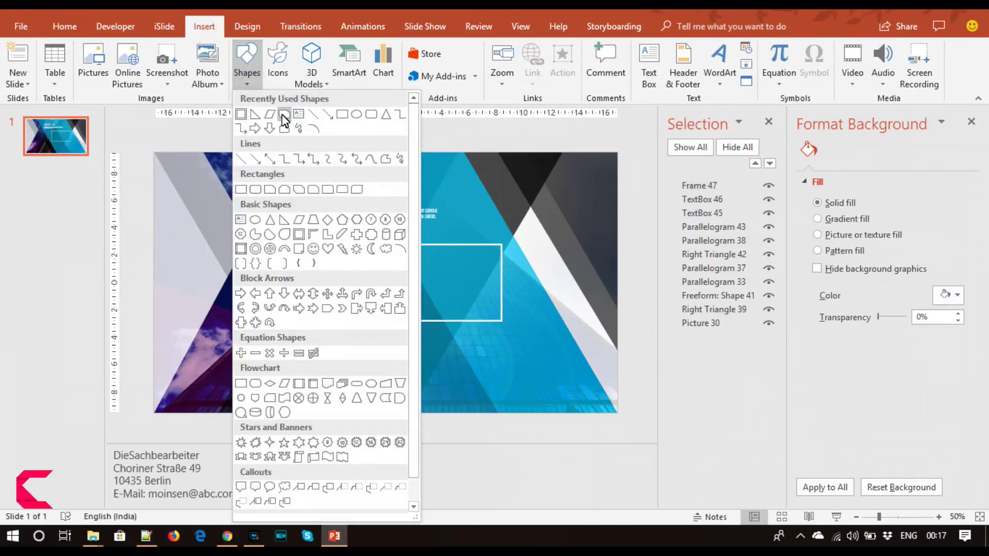
{"action": "left_click", "coordinate": [285, 117]}
{"action": "mouse_move", "coordinate": [450, 349]}
{"action": "left_mouse_down"}
{"action": "mouse_move", "coordinate": [563, 259]}
{"action": "mouse_move", "coordinate": [561, 291]}
{"action": "left_mouse_up"}
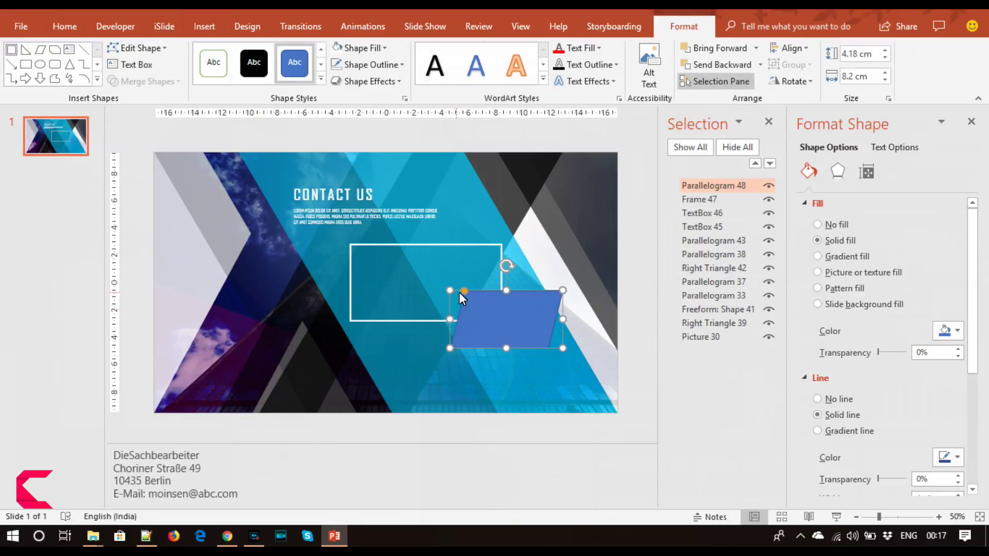
{"action": "left_click_drag", "start_coordinate": [485, 294], "coordinate": [360, 311]}
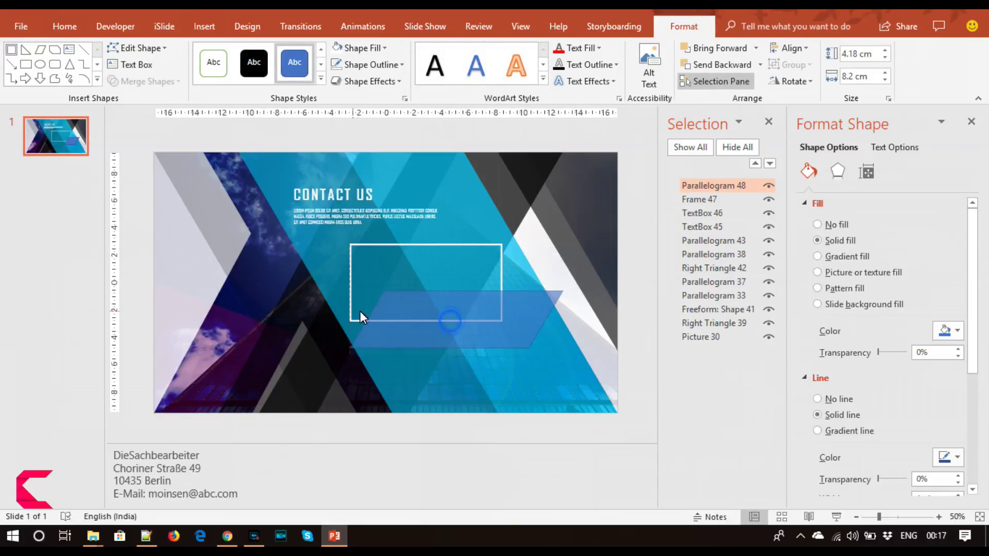
{"action": "left_click_drag", "start_coordinate": [360, 312], "coordinate": [352, 313]}
{"action": "left_click_drag", "start_coordinate": [455, 290], "coordinate": [455, 282]}
Thicken the frame's border and extend the parallelogram upward to 5.67 cm tall.
{"action": "left_click", "coordinate": [384, 243]}
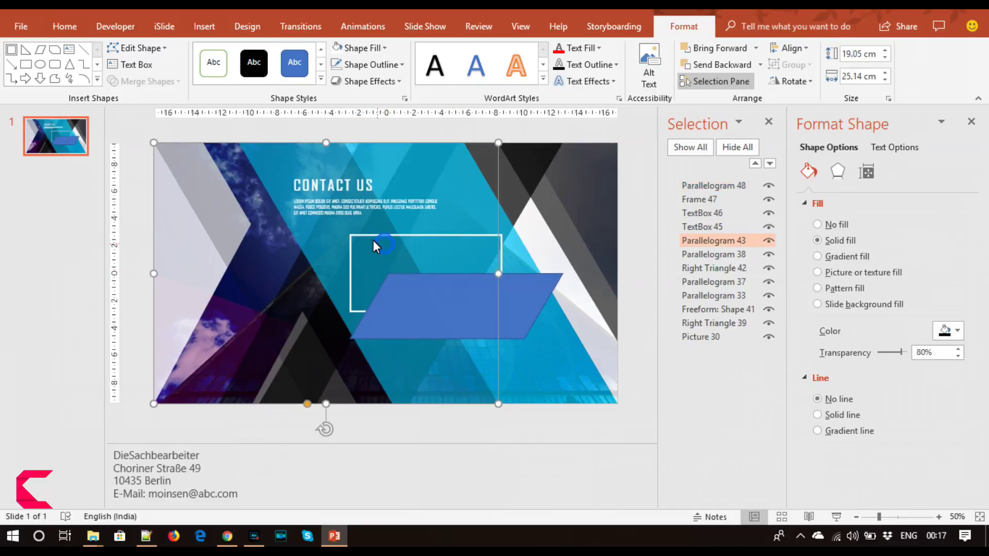
{"action": "left_click", "coordinate": [355, 244]}
{"action": "left_click_drag", "start_coordinate": [353, 243], "coordinate": [355, 244]}
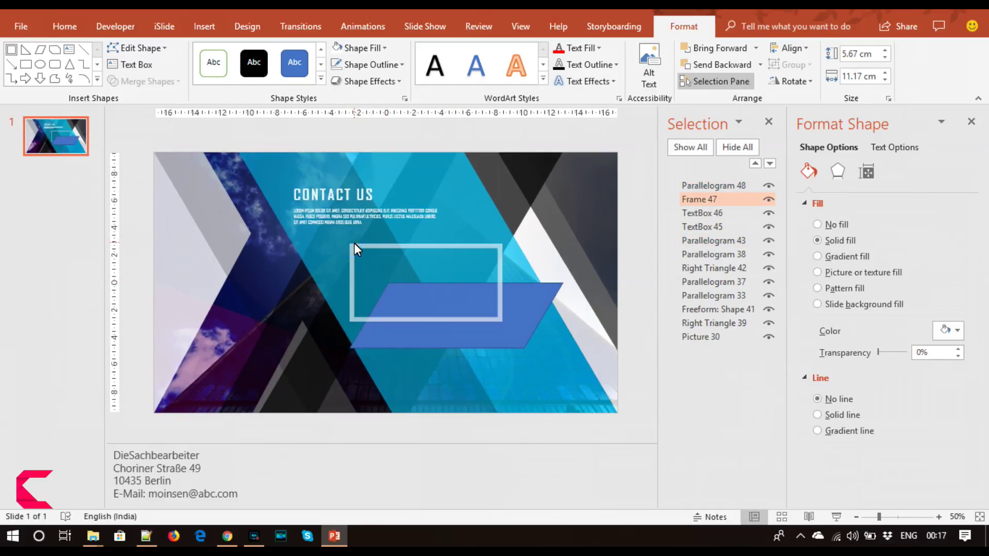
{"action": "left_click", "coordinate": [527, 307]}
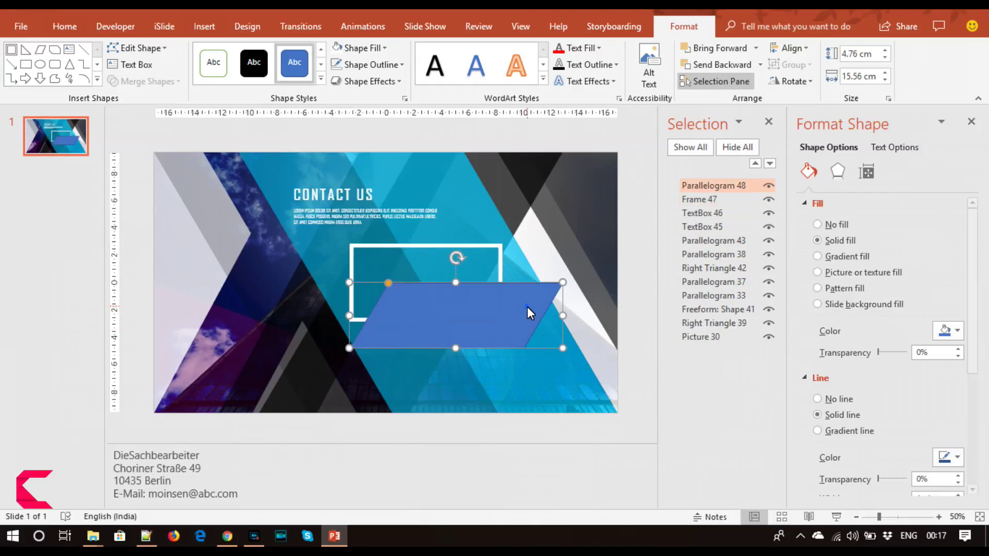
{"action": "left_click_drag", "start_coordinate": [455, 282], "coordinate": [456, 269]}
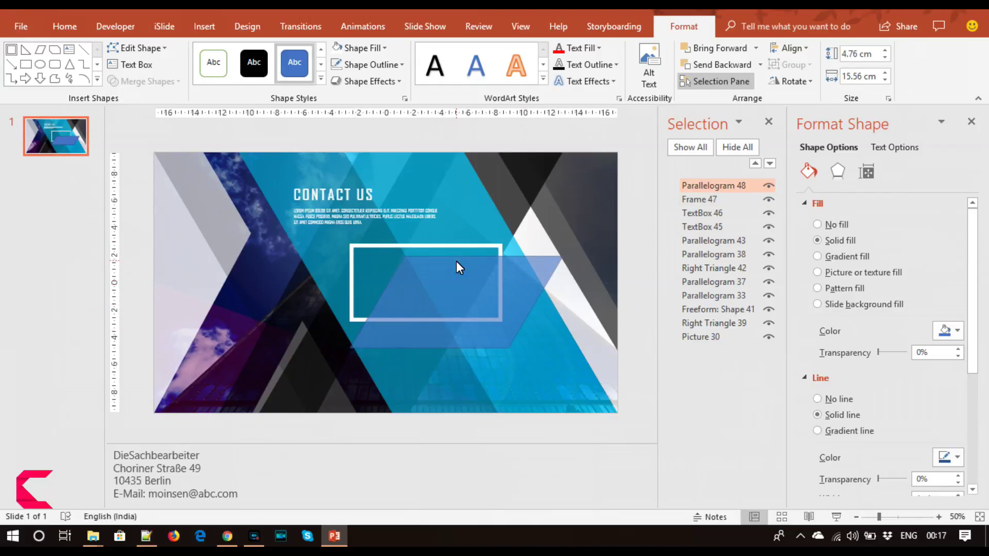
Subtract the parallelogram from the frame to leave an open bracket shape.
{"action": "left_click", "coordinate": [472, 247]}
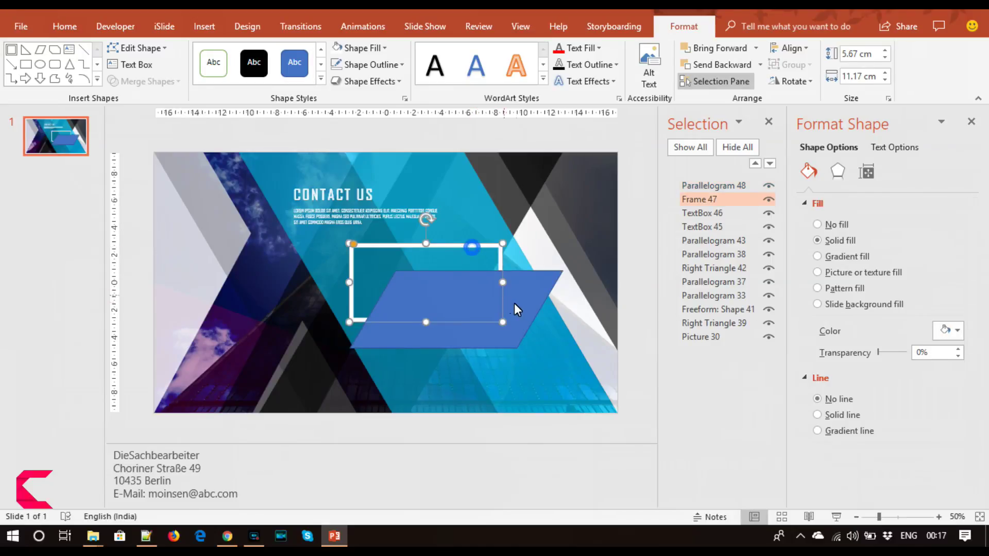
{"action": "left_click", "coordinate": [517, 304], "text": "shift"}
{"action": "left_click", "coordinate": [140, 81]}
{"action": "left_click", "coordinate": [144, 170]}
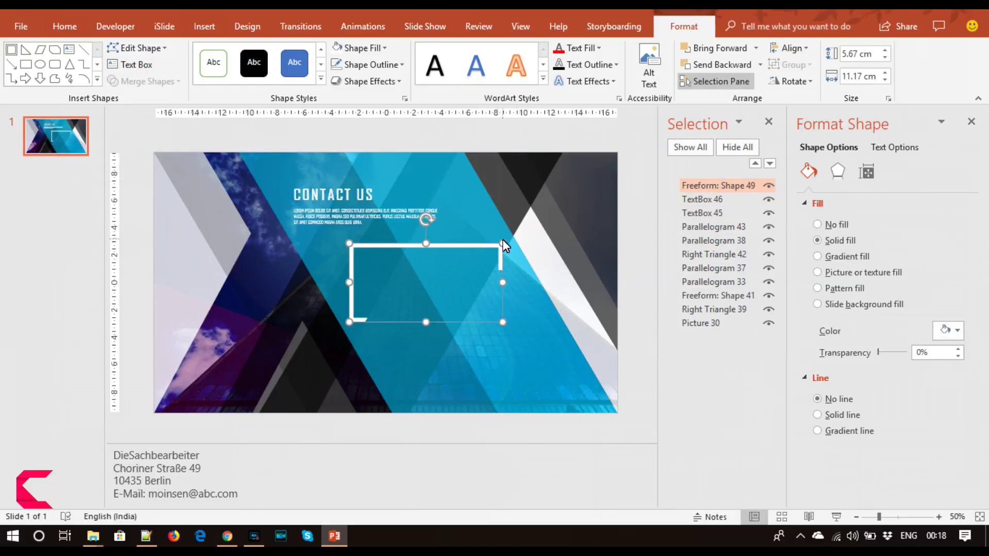
{"action": "left_click_drag", "start_coordinate": [241, 489], "coordinate": [16, 412]}
{"action": "key", "text": "ctrl+c"}
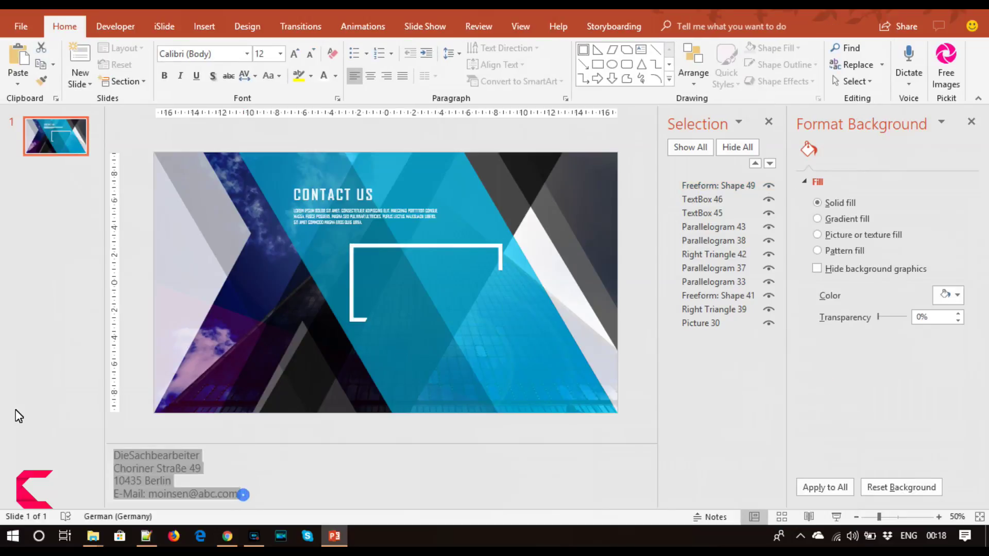
Paste the address from the notes into the white frame and set it to Agency FB.
{"action": "left_click", "coordinate": [135, 385]}
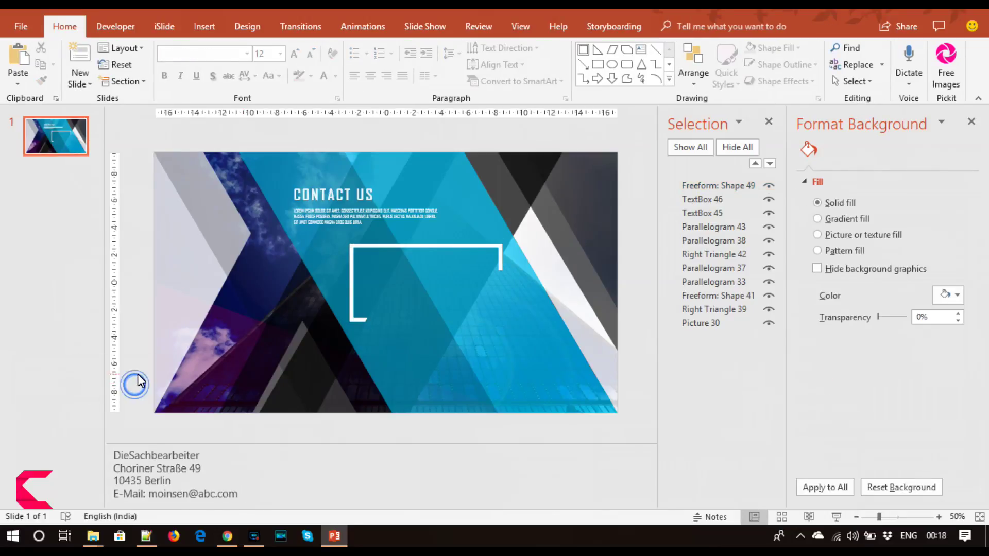
{"action": "key", "text": "ctrl+v"}
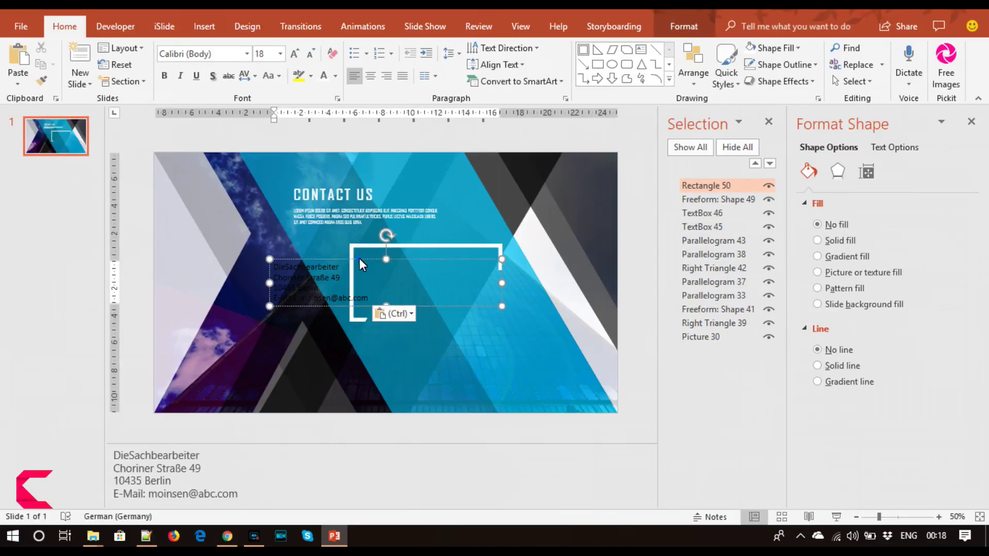
{"action": "left_click_drag", "start_coordinate": [358, 258], "coordinate": [448, 255]}
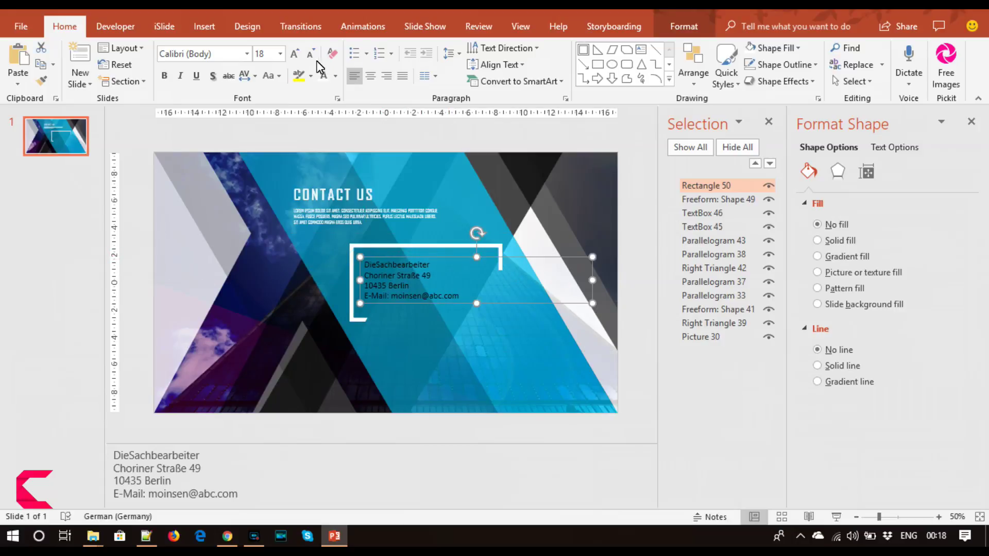
{"action": "left_click", "coordinate": [226, 54]}
{"action": "key", "text": "ctrl+a"}
{"action": "type", "text": "Agency FB"}
{"action": "key", "text": "Return"}
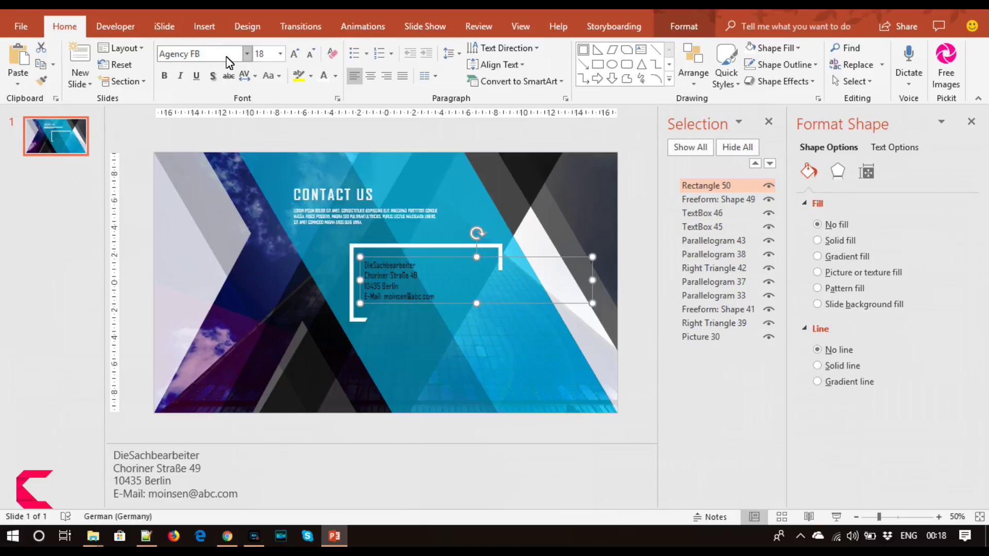
Make the address text white at 14 pt and nudge it right inside the frame.
{"action": "left_click", "coordinate": [323, 77]}
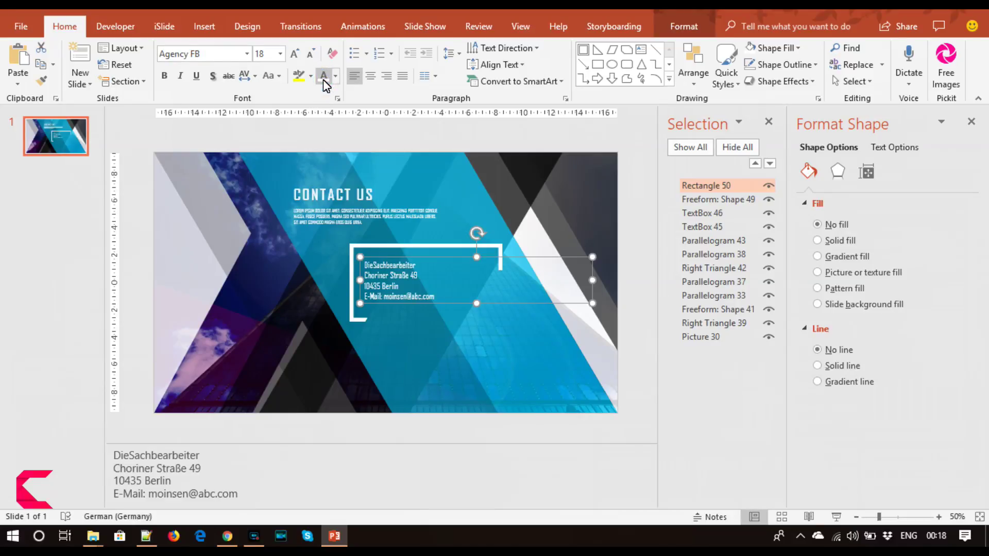
{"action": "left_click", "coordinate": [296, 56]}
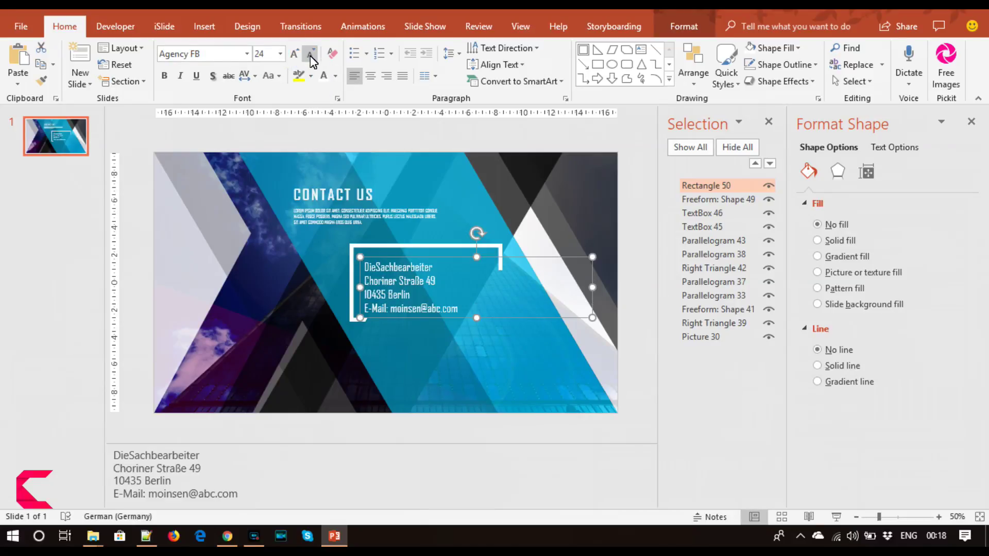
{"action": "left_click", "coordinate": [310, 56]}
{"action": "left_click", "coordinate": [311, 54]}
{"action": "left_click", "coordinate": [311, 55]}
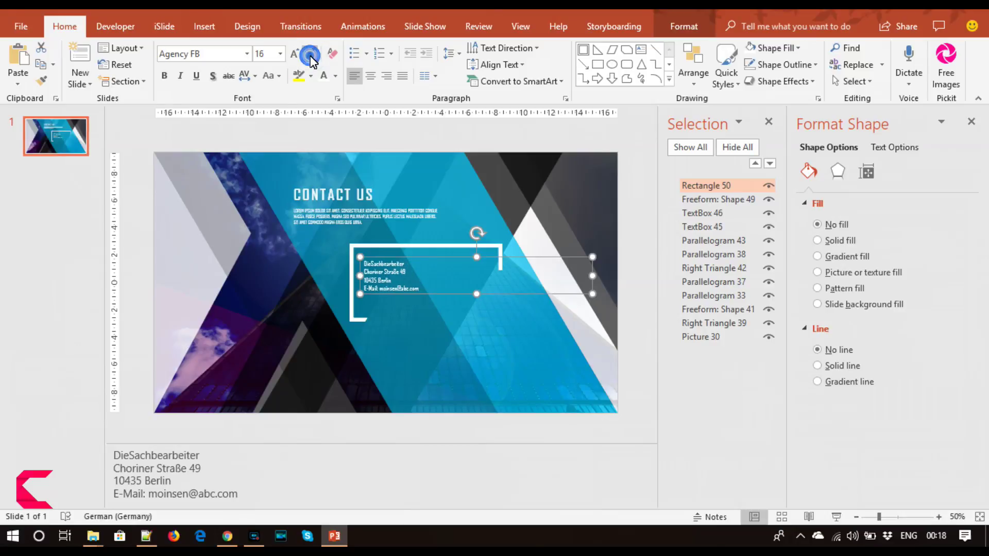
{"action": "left_click_drag", "start_coordinate": [438, 261], "coordinate": [441, 265]}
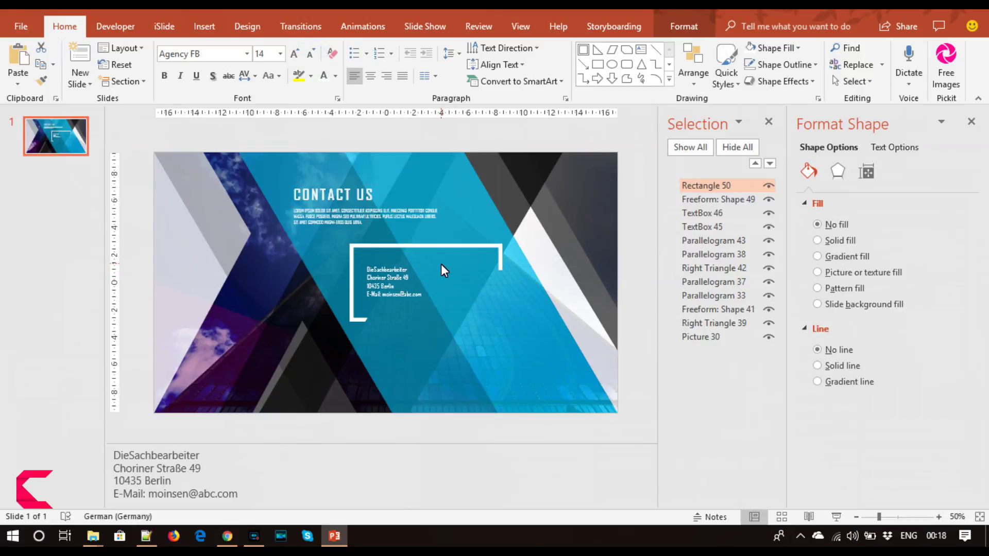
{"action": "left_click_drag", "start_coordinate": [439, 265], "coordinate": [451, 263]}
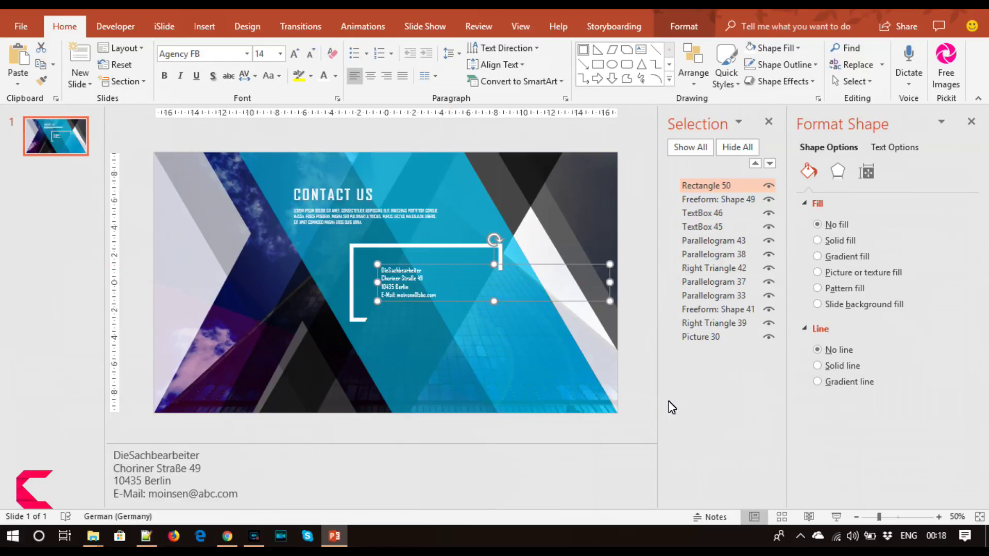
At 60% zoom, delete the e-mail line from the address and move the @ icon beside it.
{"action": "left_click", "coordinate": [769, 122]}
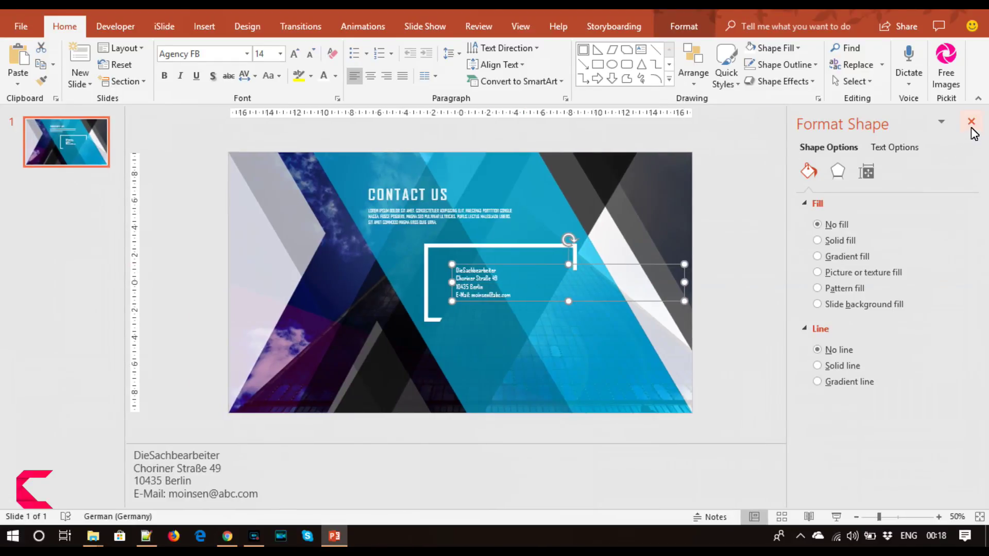
{"action": "left_click", "coordinate": [971, 122]}
{"action": "left_click", "coordinate": [939, 517]}
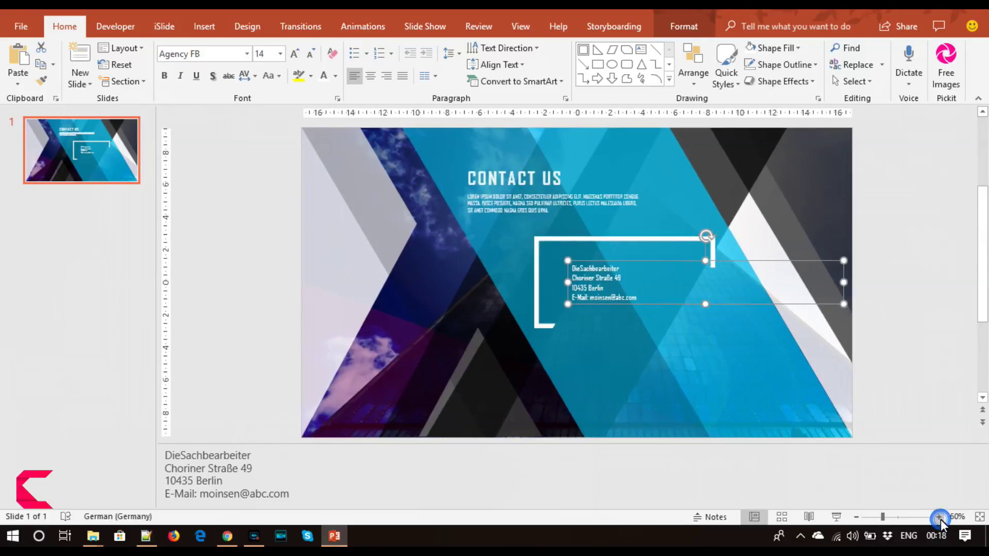
{"action": "left_click", "coordinate": [606, 288]}
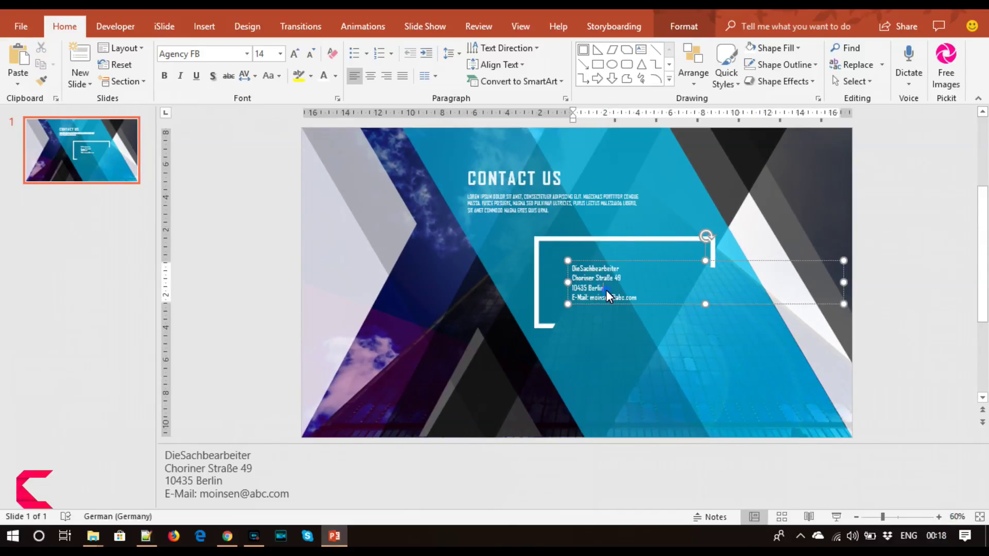
{"action": "triple_click", "coordinate": [634, 298]}
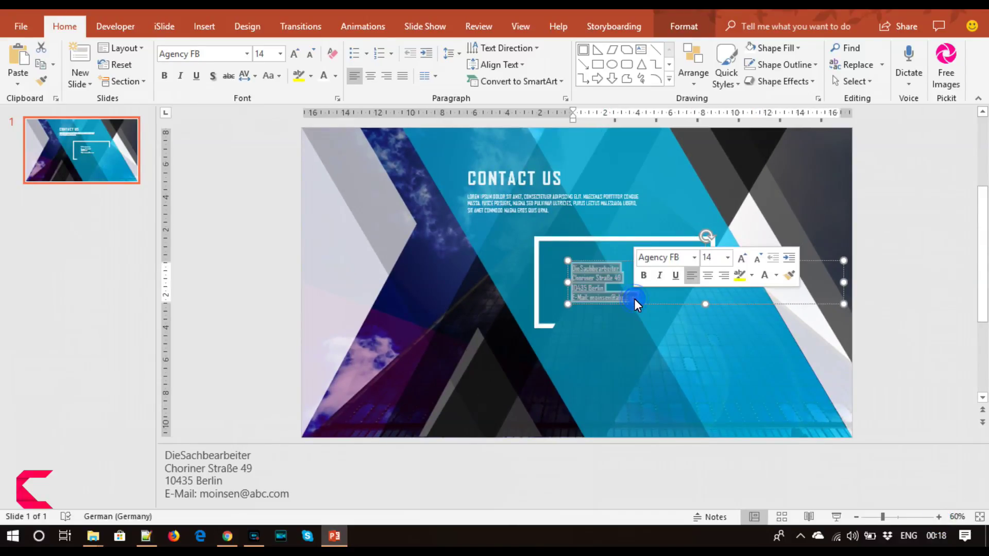
{"action": "left_click", "coordinate": [634, 298]}
{"action": "left_click_drag", "start_coordinate": [573, 299], "coordinate": [655, 301]}
{"action": "key", "text": "Delete"}
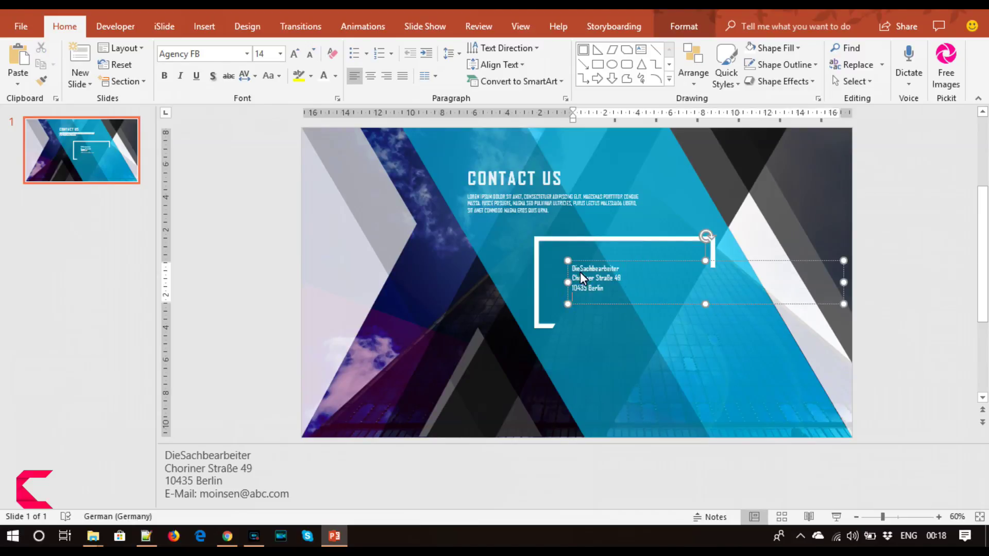
{"action": "key", "text": "BackSpace"}
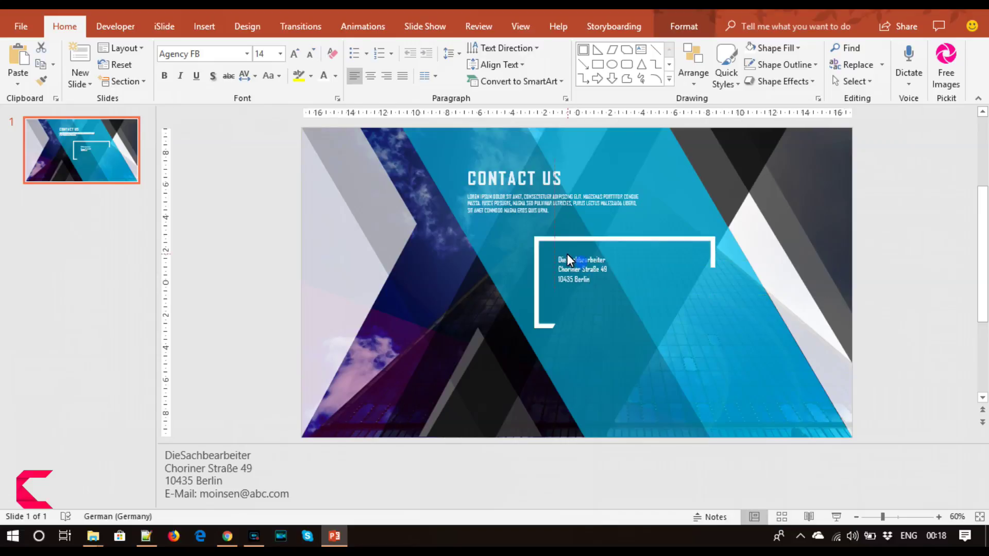
{"action": "left_click_drag", "start_coordinate": [583, 287], "coordinate": [555, 258]}
Raise the fill transparency of the @ icon slightly and of the bracket frame.
{"action": "left_click", "coordinate": [672, 27]}
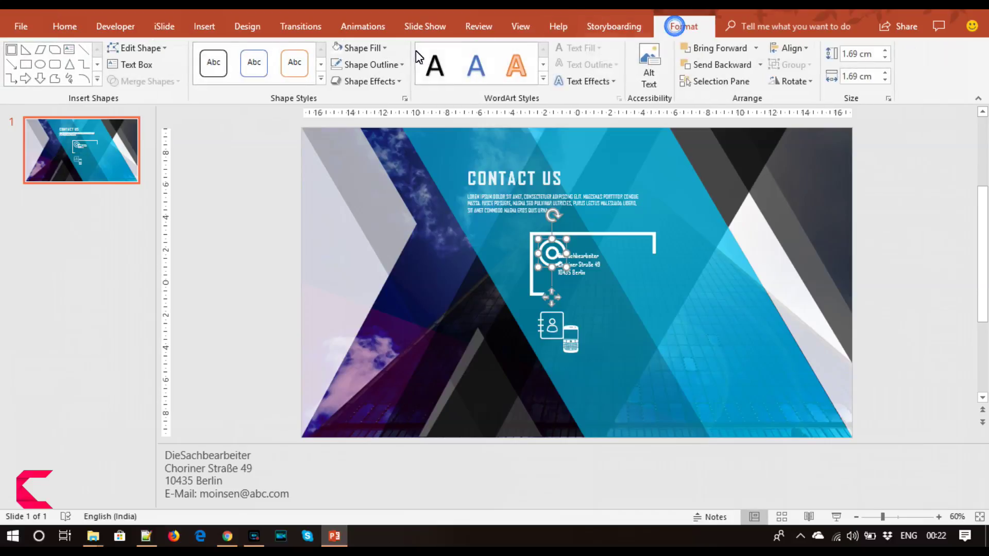
{"action": "left_click", "coordinate": [405, 98]}
{"action": "left_click_drag", "start_coordinate": [878, 330], "coordinate": [878, 331]}
{"action": "left_click", "coordinate": [536, 242]}
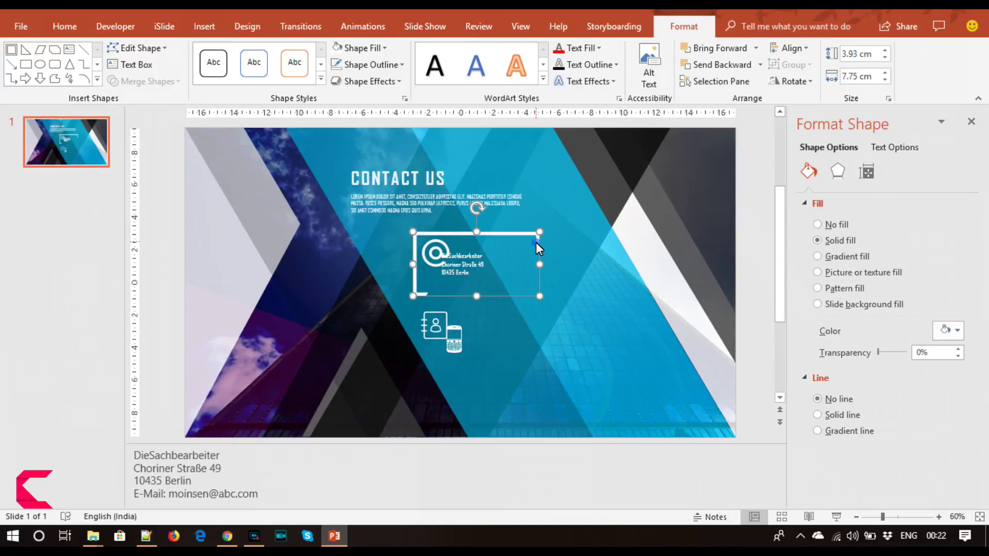
{"action": "left_click_drag", "start_coordinate": [878, 353], "coordinate": [883, 356]}
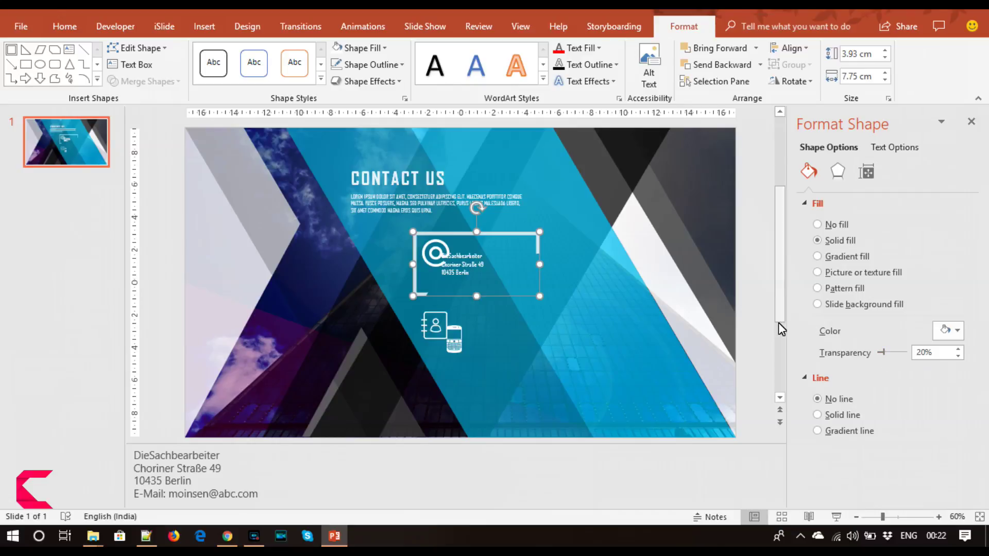
Make the address text UPPERCASE at 14 pt and move its box to the right.
{"action": "left_click", "coordinate": [462, 266]}
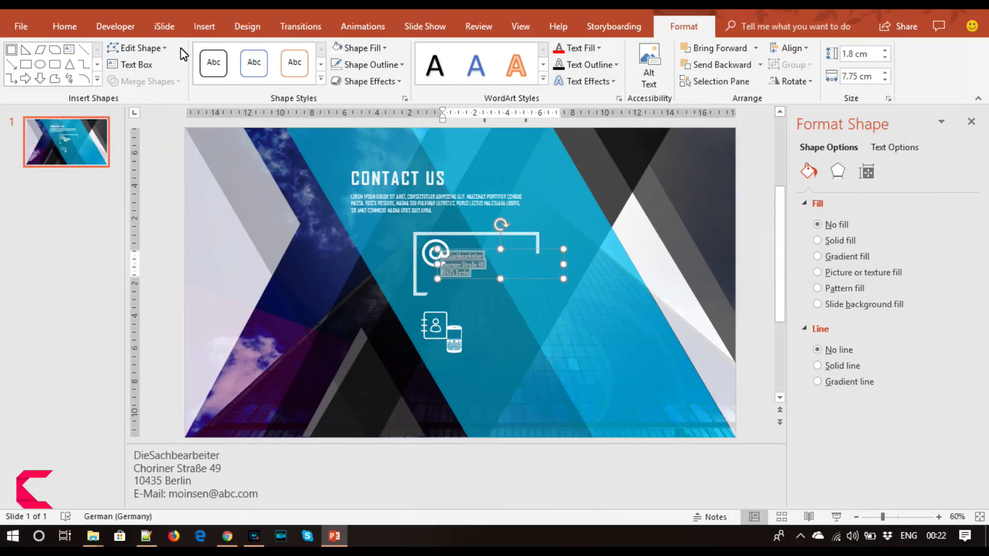
{"action": "left_click", "coordinate": [72, 27]}
{"action": "left_click", "coordinate": [268, 76]}
{"action": "left_click", "coordinate": [291, 130]}
{"action": "left_click", "coordinate": [296, 52]}
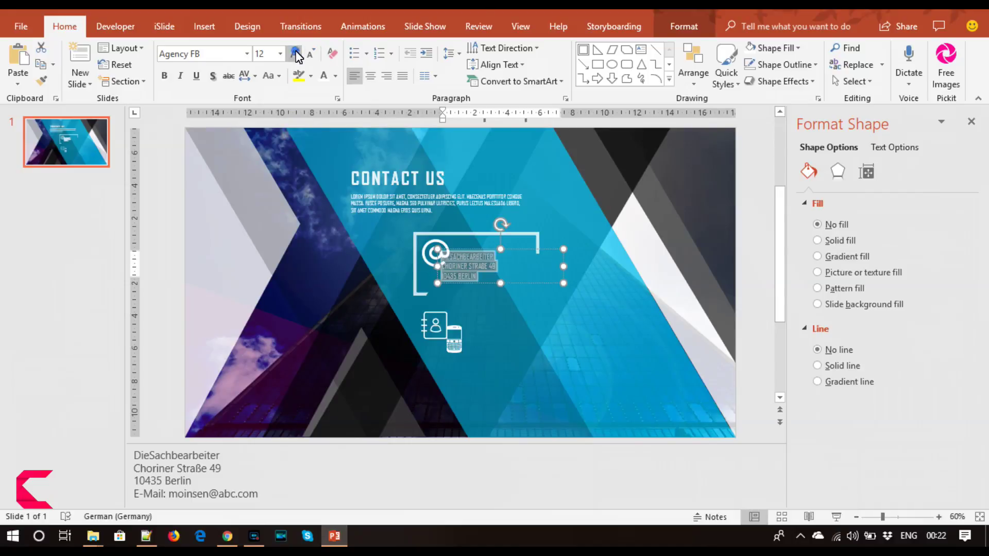
{"action": "left_click_drag", "start_coordinate": [536, 251], "coordinate": [557, 251]}
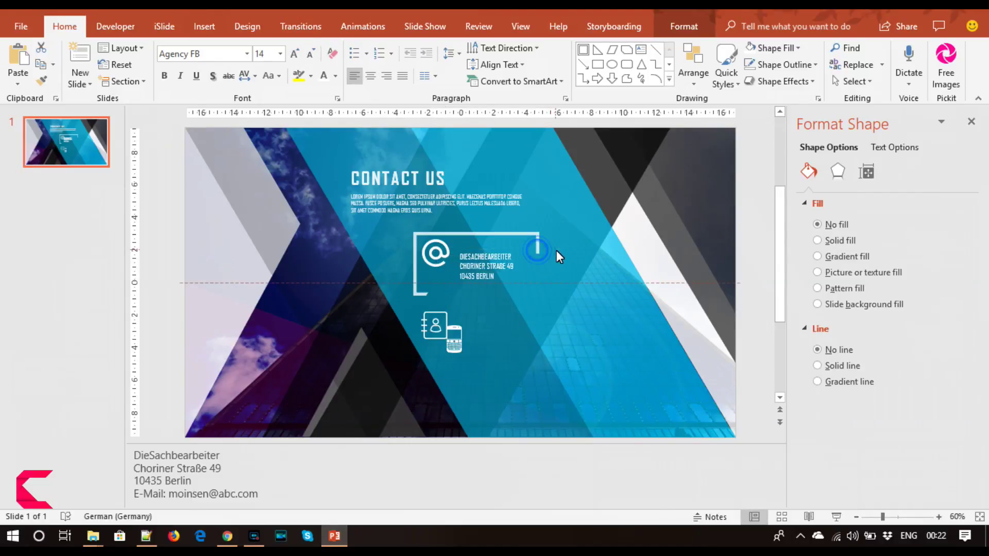
Move the @ icon down inside the frame and nudge the bracket frame slightly down.
{"action": "left_click", "coordinate": [432, 256]}
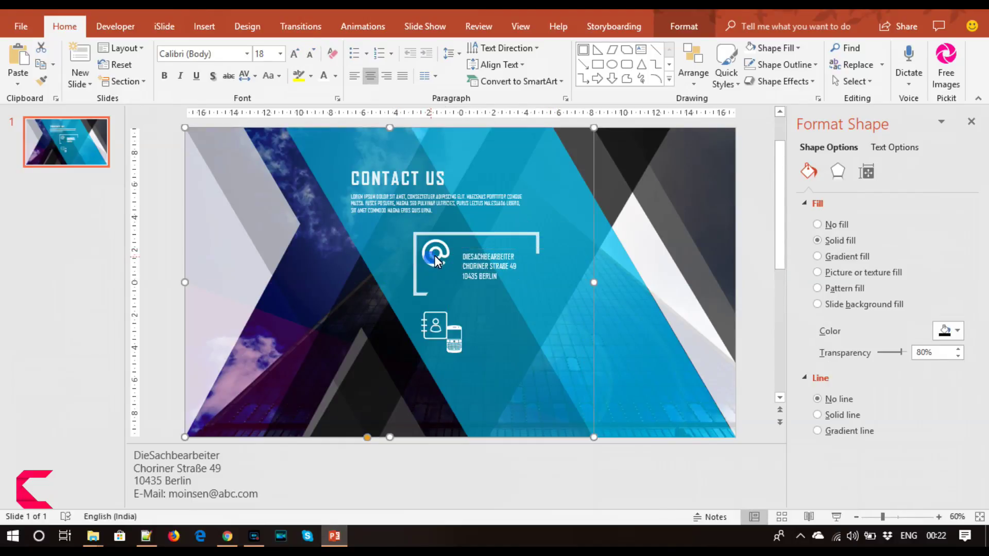
{"action": "left_click_drag", "start_coordinate": [440, 257], "coordinate": [442, 269]}
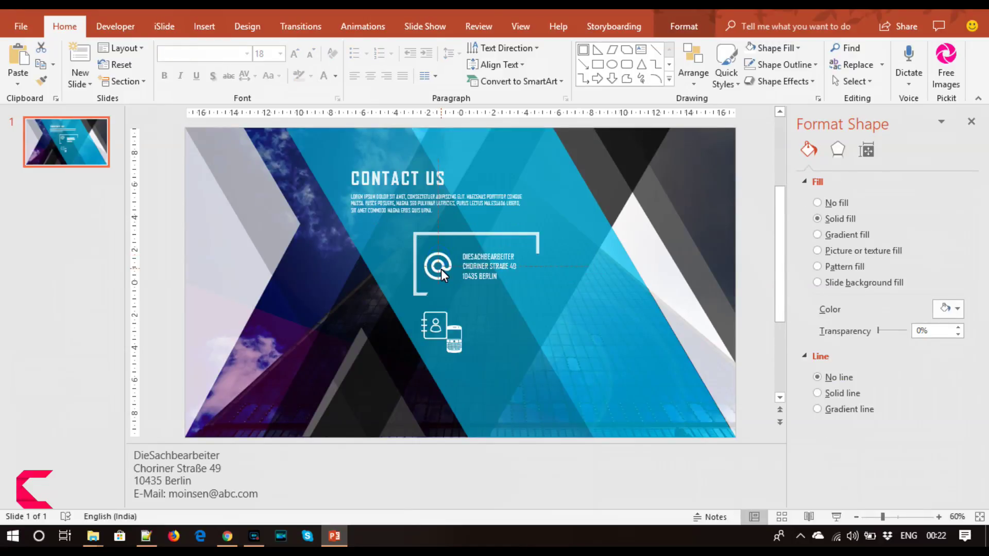
{"action": "left_click", "coordinate": [469, 236]}
{"action": "left_click_drag", "start_coordinate": [468, 235], "coordinate": [469, 238]}
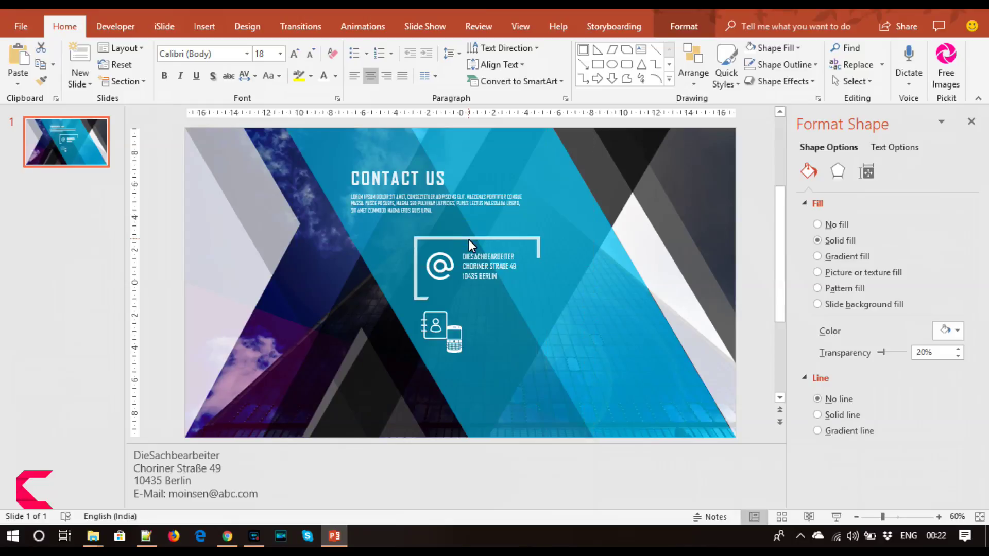
{"action": "left_click", "coordinate": [749, 246]}
{"action": "left_click", "coordinate": [454, 348]}
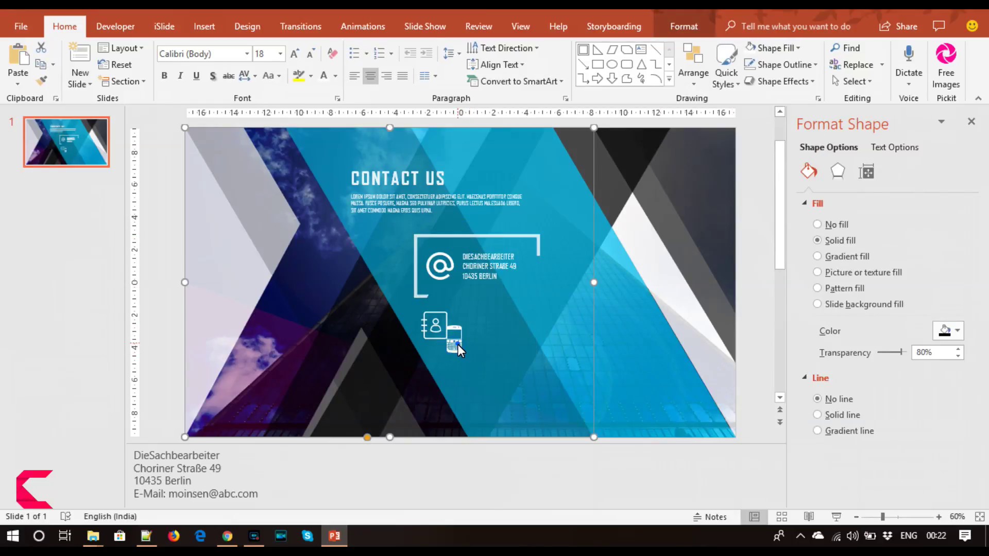
Shrink the phone icon to 1 cm tall and the contact-card icon to 1.1 cm tall.
{"action": "left_click", "coordinate": [457, 344]}
{"action": "left_click", "coordinate": [683, 26]}
{"action": "left_click", "coordinate": [884, 57]}
{"action": "left_click", "coordinate": [884, 57]}
{"action": "left_click", "coordinate": [884, 58]}
{"action": "left_click", "coordinate": [884, 58]}
{"action": "left_click", "coordinate": [884, 57]}
{"action": "left_click", "coordinate": [884, 58]}
{"action": "left_click", "coordinate": [884, 58]}
{"action": "left_click", "coordinate": [435, 322]}
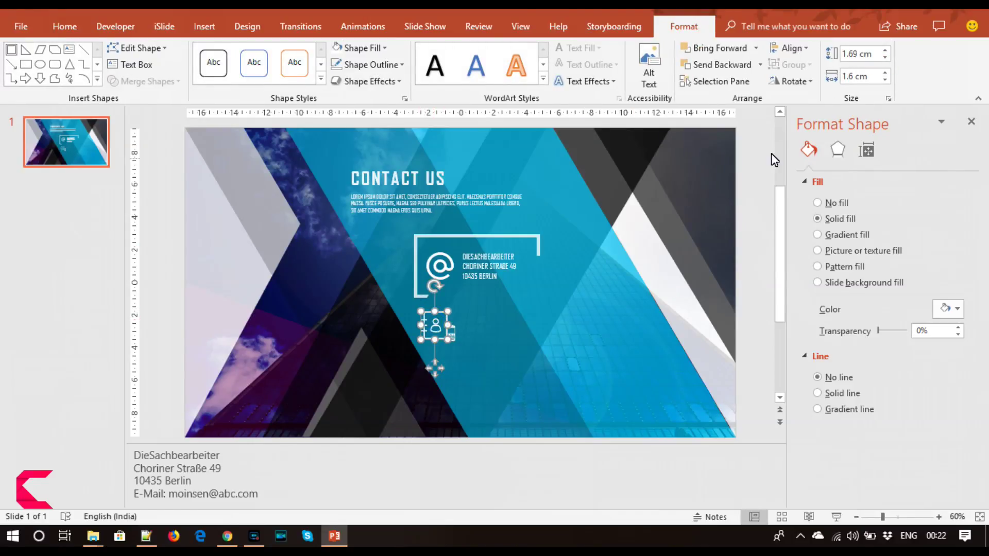
{"action": "left_click", "coordinate": [884, 58]}
{"action": "left_click", "coordinate": [884, 58]}
{"action": "left_click", "coordinate": [884, 58]}
{"action": "left_click", "coordinate": [884, 57]}
{"action": "left_click", "coordinate": [884, 57]}
{"action": "left_click", "coordinate": [884, 58]}
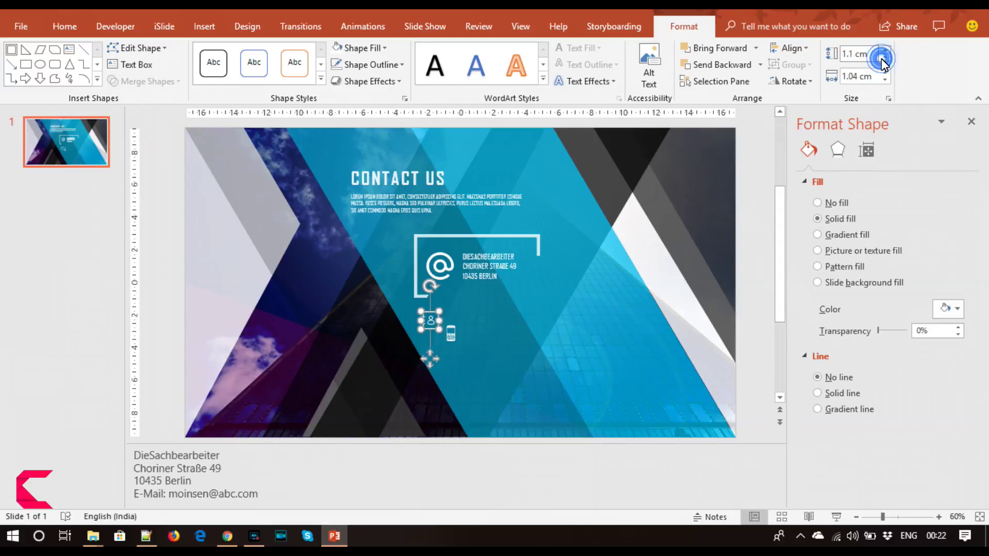
Stack the contact icon under the frame's left edge and the phone icon directly below it.
{"action": "left_click", "coordinate": [431, 322]}
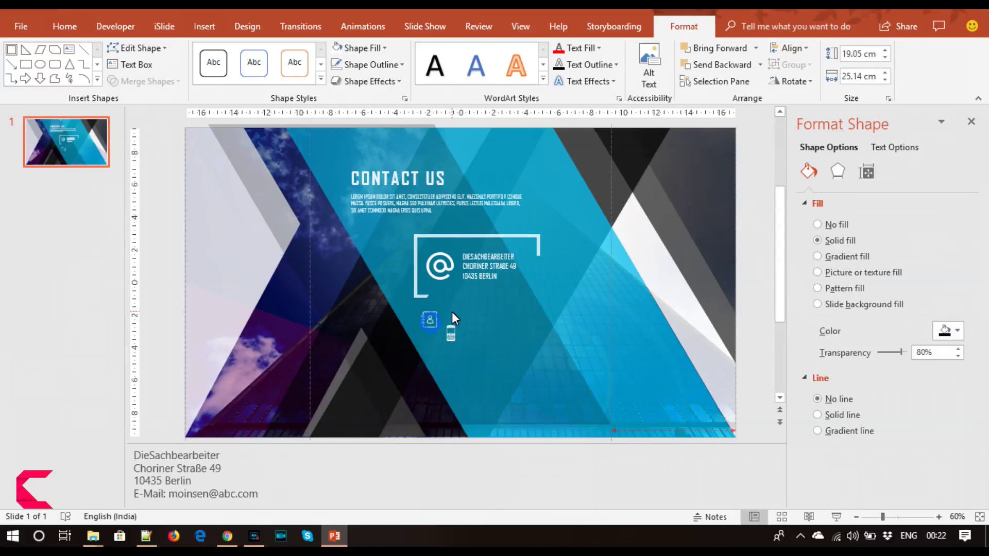
{"action": "left_click", "coordinate": [430, 322]}
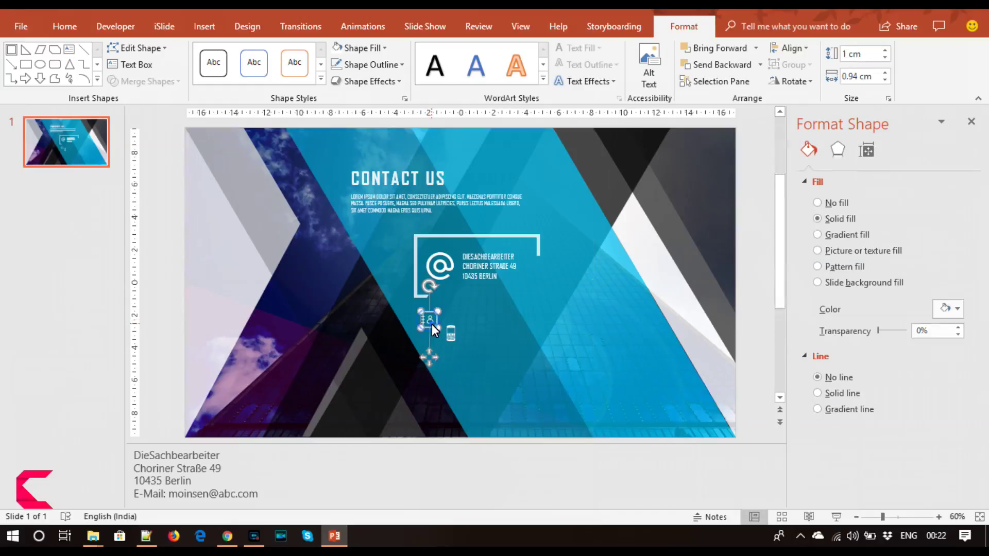
{"action": "left_click", "coordinate": [430, 320]}
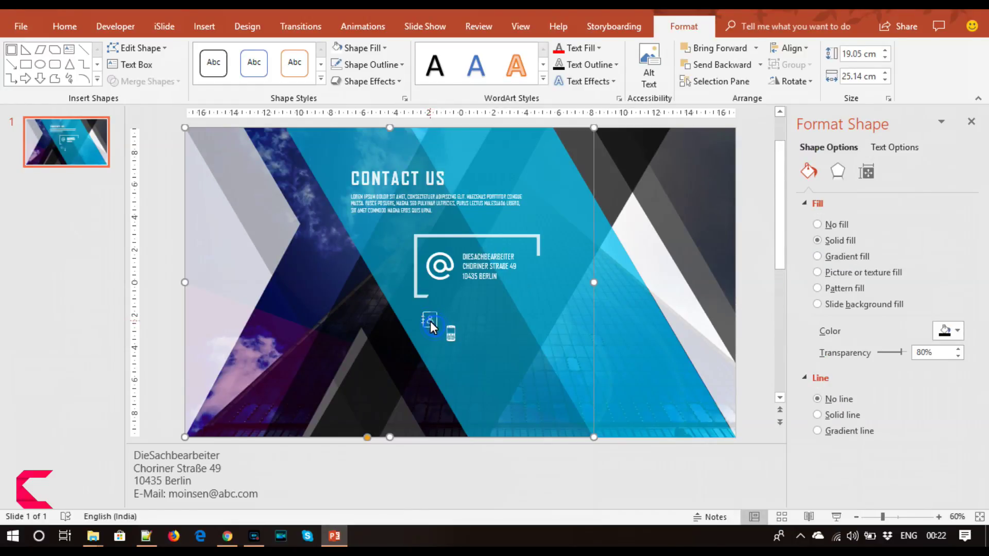
{"action": "left_click", "coordinate": [430, 316]}
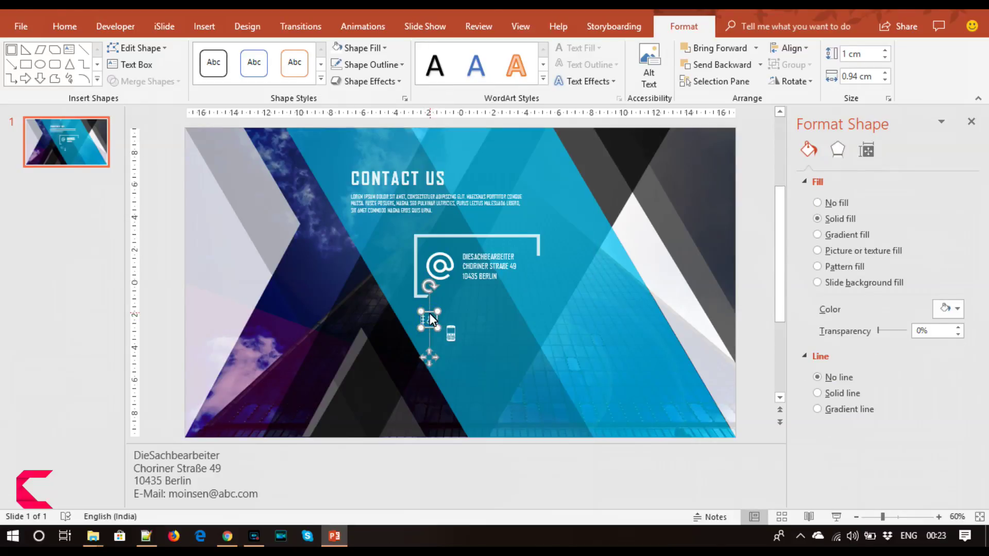
{"action": "left_click_drag", "start_coordinate": [429, 313], "coordinate": [450, 311]}
{"action": "left_click_drag", "start_coordinate": [446, 304], "coordinate": [428, 308]}
{"action": "left_click", "coordinate": [452, 335]}
{"action": "left_click", "coordinate": [451, 339]}
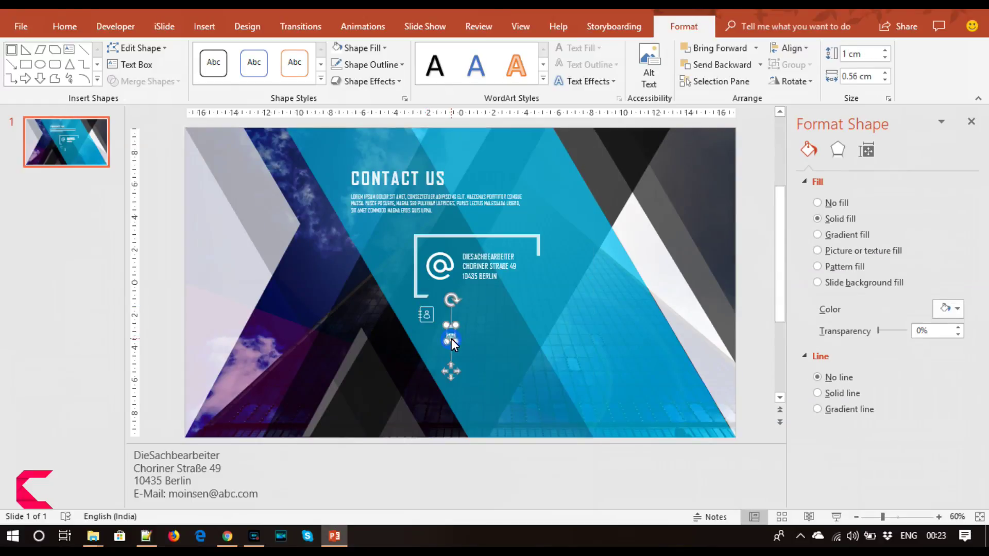
{"action": "left_click_drag", "start_coordinate": [451, 339], "coordinate": [428, 342]}
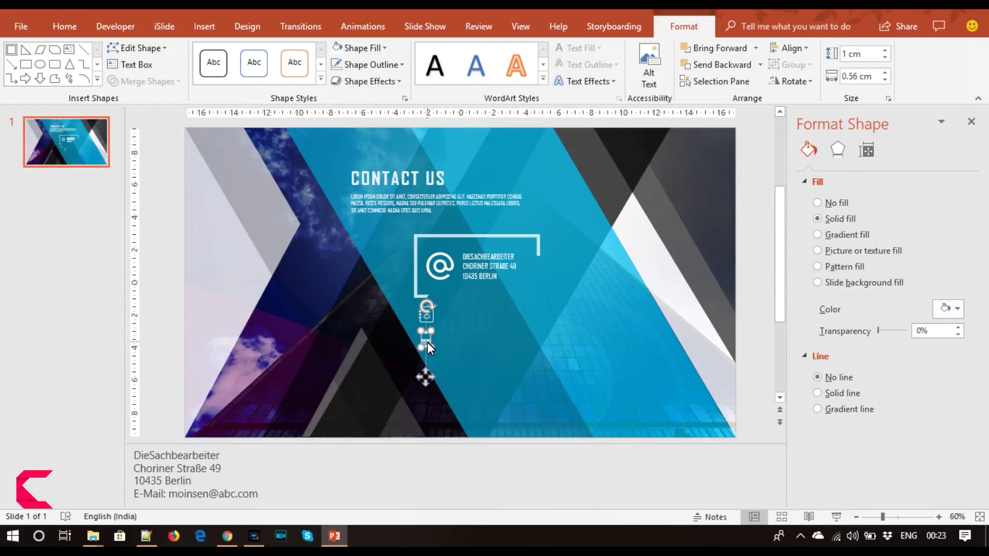
{"action": "triple_click", "coordinate": [262, 490]}
Copy the email address from the notes and paste it beside the contact icon.
{"action": "double_click", "coordinate": [168, 495]}
{"action": "key", "text": "ctrl+c"}
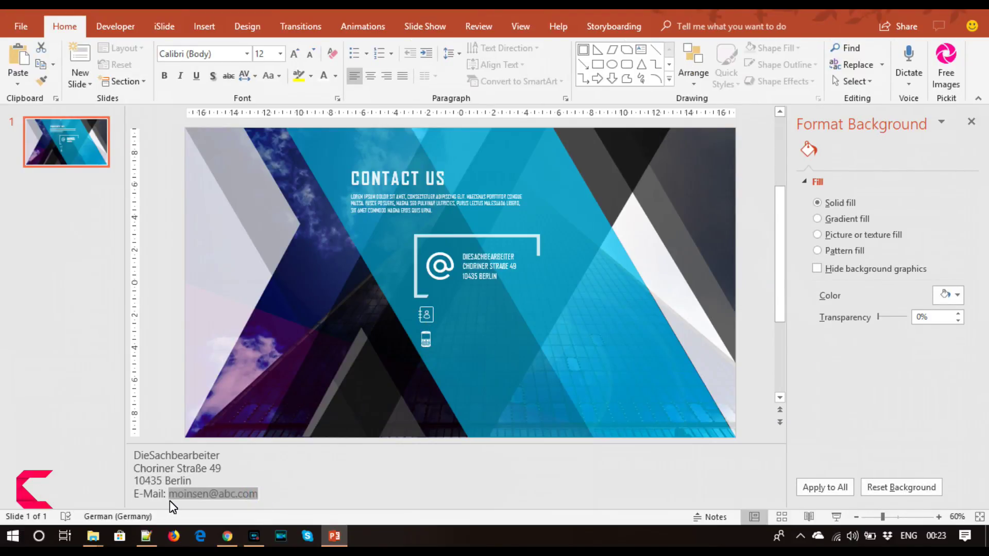
{"action": "left_click", "coordinate": [748, 371]}
{"action": "key", "text": "ctrl+v"}
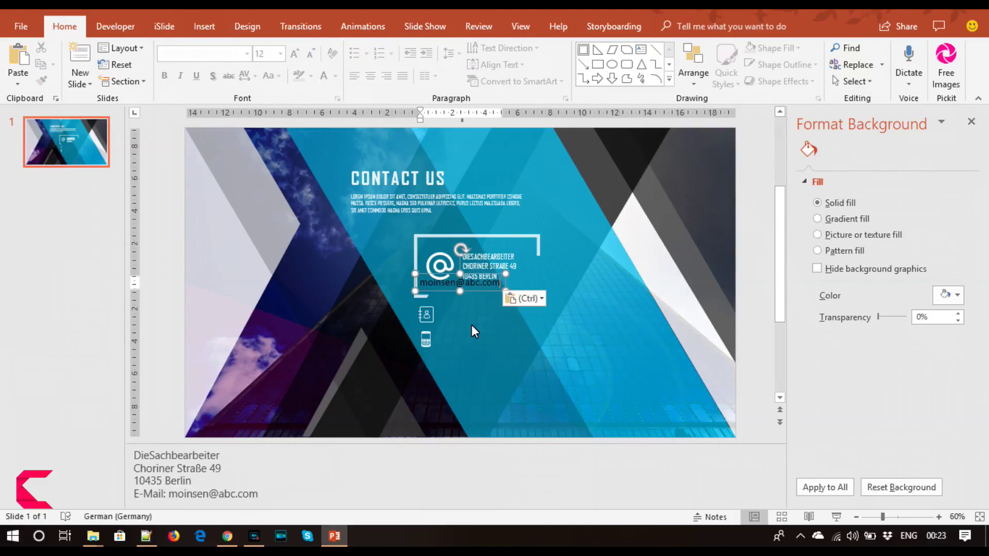
{"action": "left_click_drag", "start_coordinate": [456, 281], "coordinate": [474, 309]}
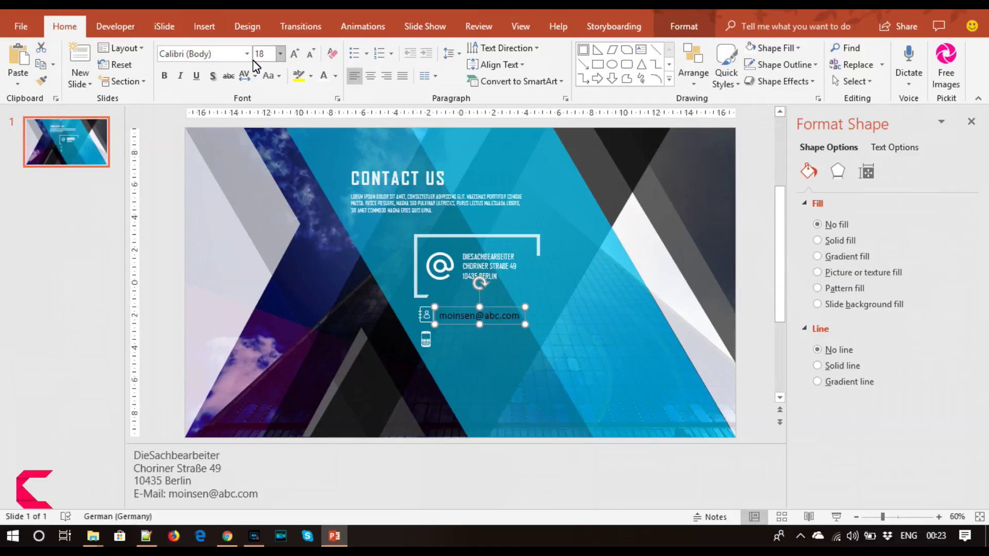
Format the email text as white, UPPERCASE Agency FB at 14 pt.
{"action": "left_click", "coordinate": [234, 58]}
{"action": "type", "text": "Agency FB"}
{"action": "key", "text": "Return"}
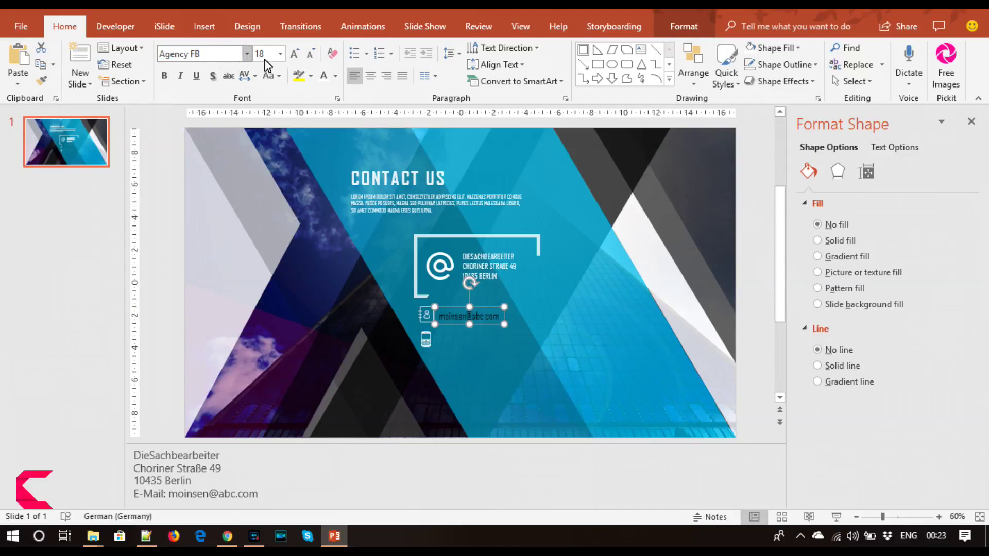
{"action": "left_click", "coordinate": [267, 78]}
{"action": "left_click", "coordinate": [277, 128]}
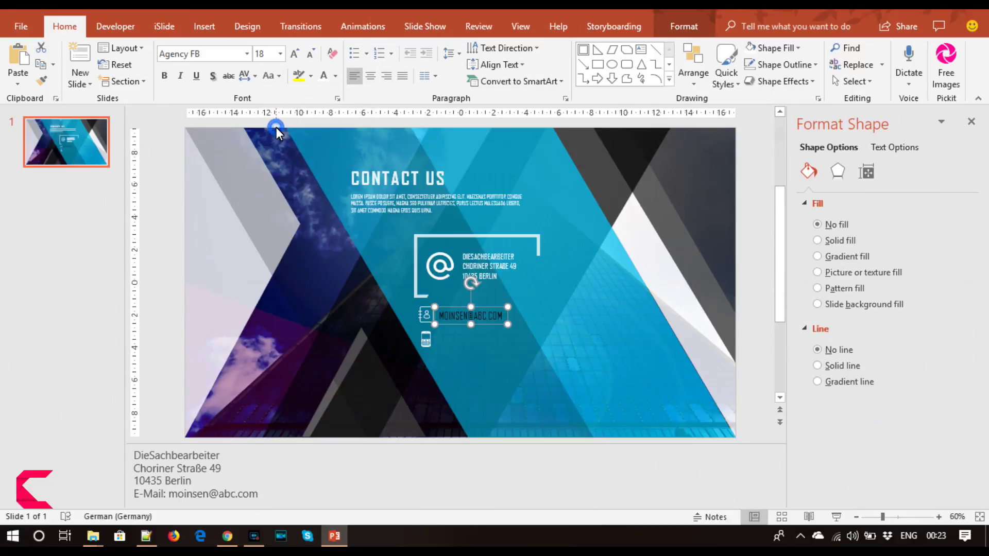
{"action": "left_click", "coordinate": [324, 75]}
{"action": "left_click", "coordinate": [310, 54]}
{"action": "left_click", "coordinate": [310, 54]}
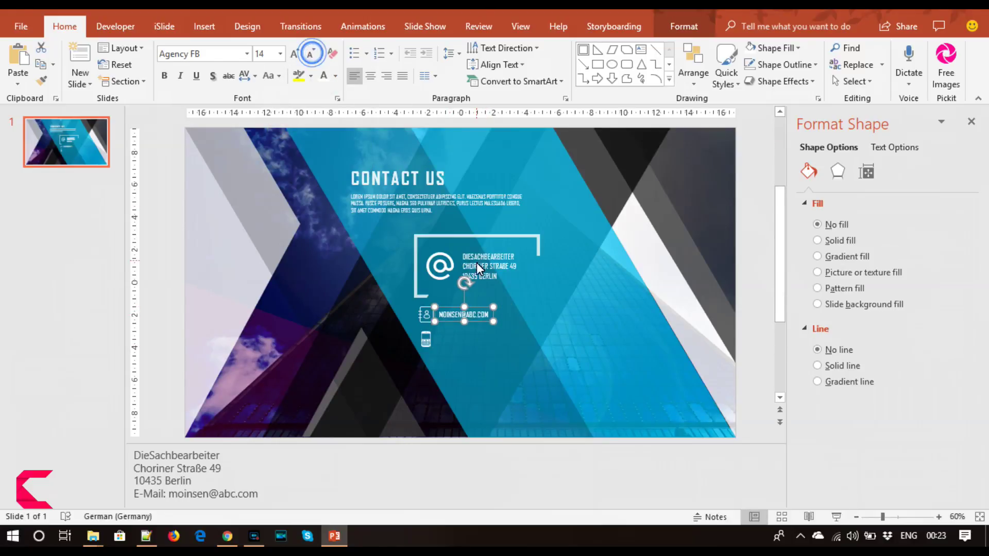
{"action": "key", "text": "Escape"}
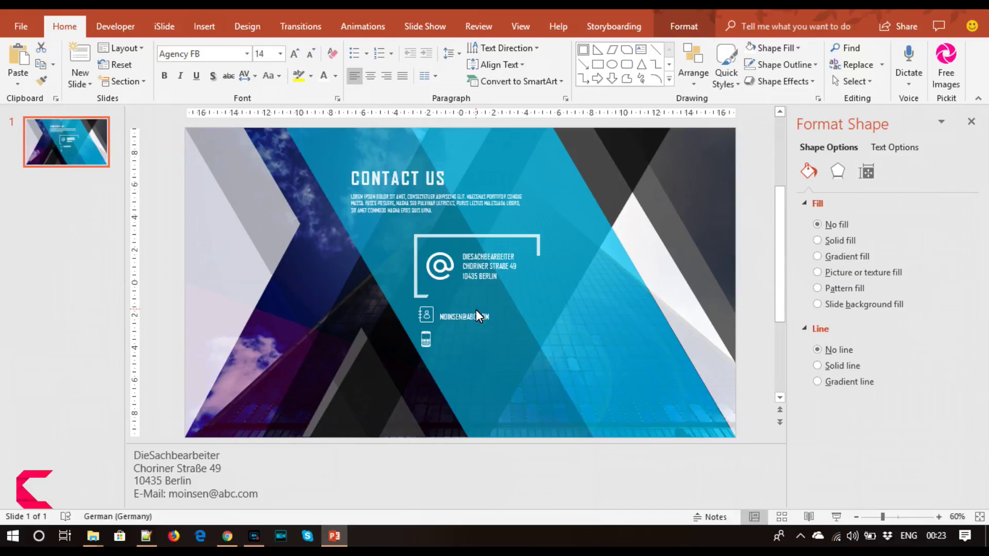
{"action": "left_click", "coordinate": [476, 314]}
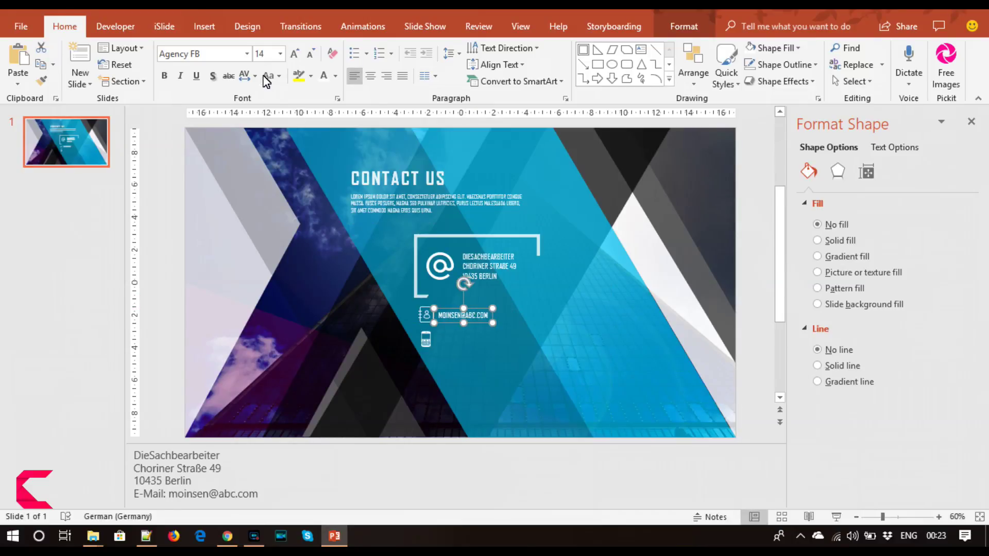
{"action": "left_click", "coordinate": [247, 76]}
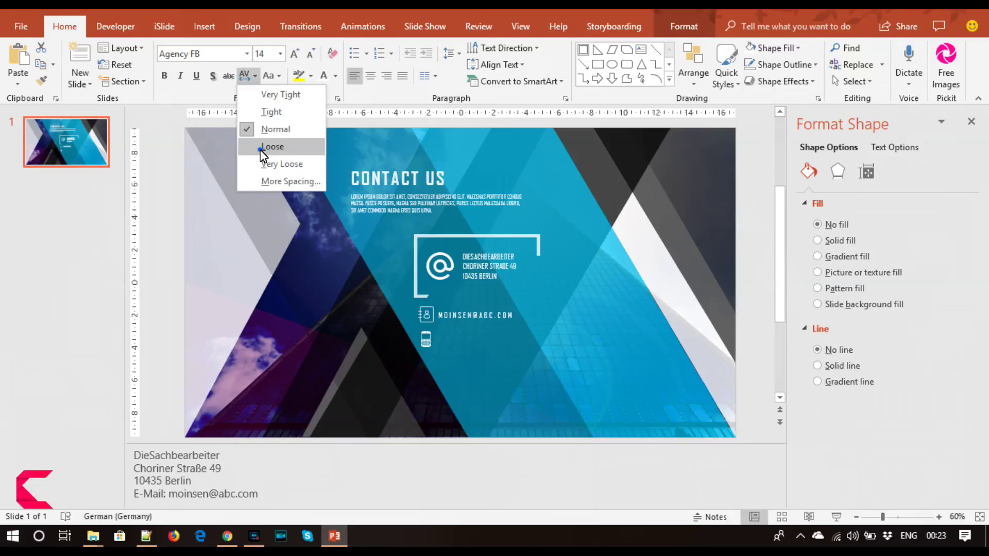
Apply Loose character spacing to the email and address text.
{"action": "left_click", "coordinate": [261, 147]}
{"action": "left_click", "coordinate": [508, 257]}
{"action": "key", "text": "ctrl+a"}
{"action": "left_click", "coordinate": [255, 76]}
{"action": "left_click", "coordinate": [271, 145]}
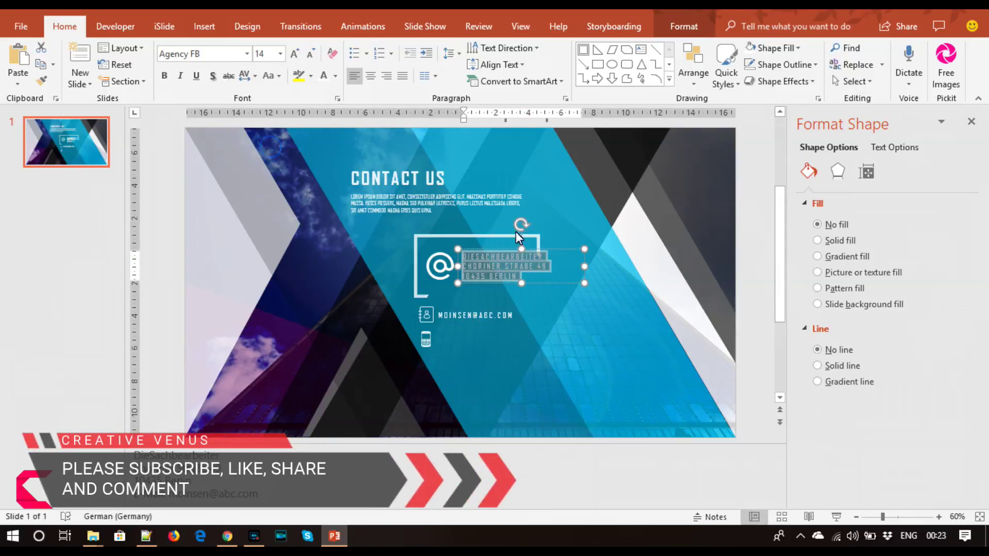
Stretch the bracket frame to the right so it encloses the wider address lines.
{"action": "left_click", "coordinate": [527, 238]}
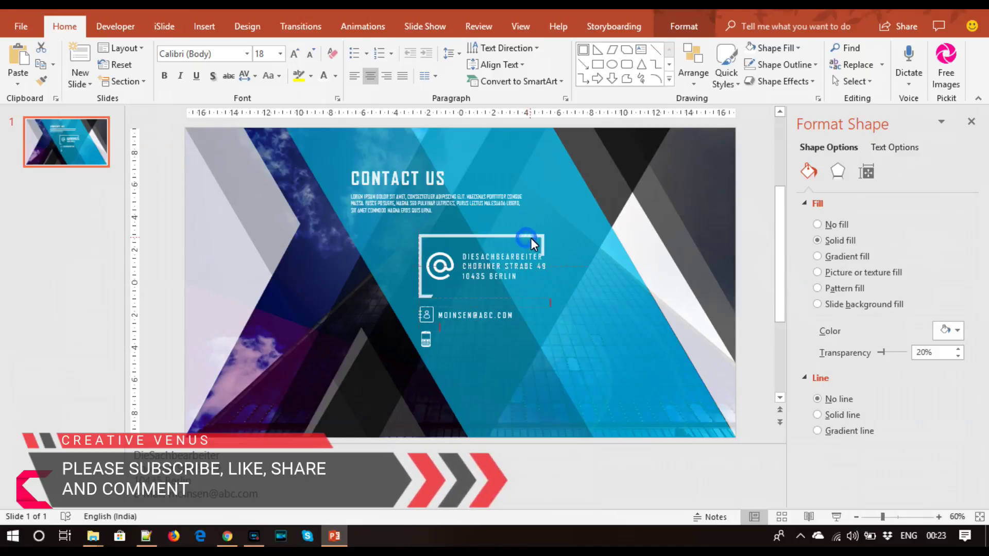
{"action": "left_click", "coordinate": [535, 235]}
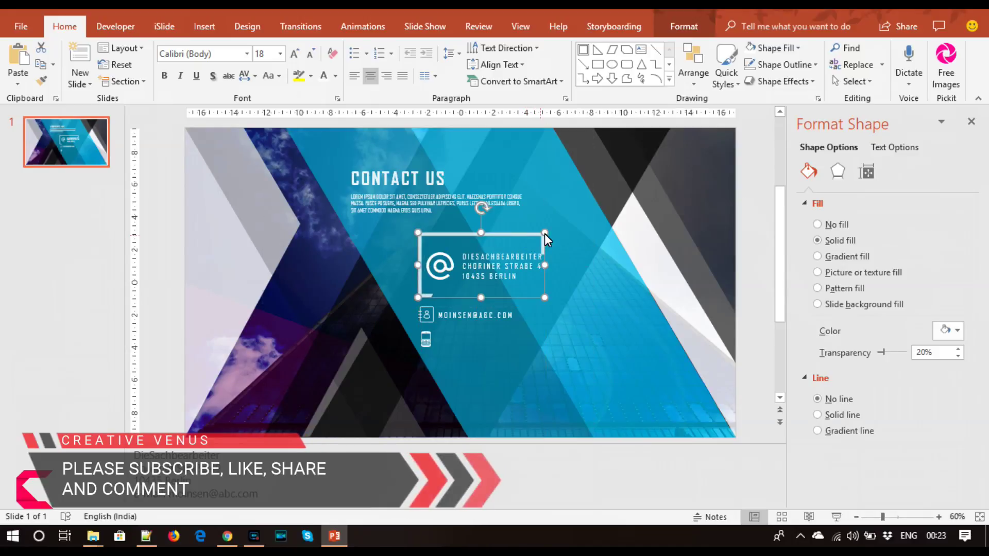
{"action": "mouse_move", "coordinate": [546, 233]}
{"action": "left_mouse_down"}
{"action": "mouse_move", "coordinate": [552, 227]}
{"action": "mouse_move", "coordinate": [533, 231]}
{"action": "left_mouse_up"}
{"action": "left_click", "coordinate": [755, 381]}
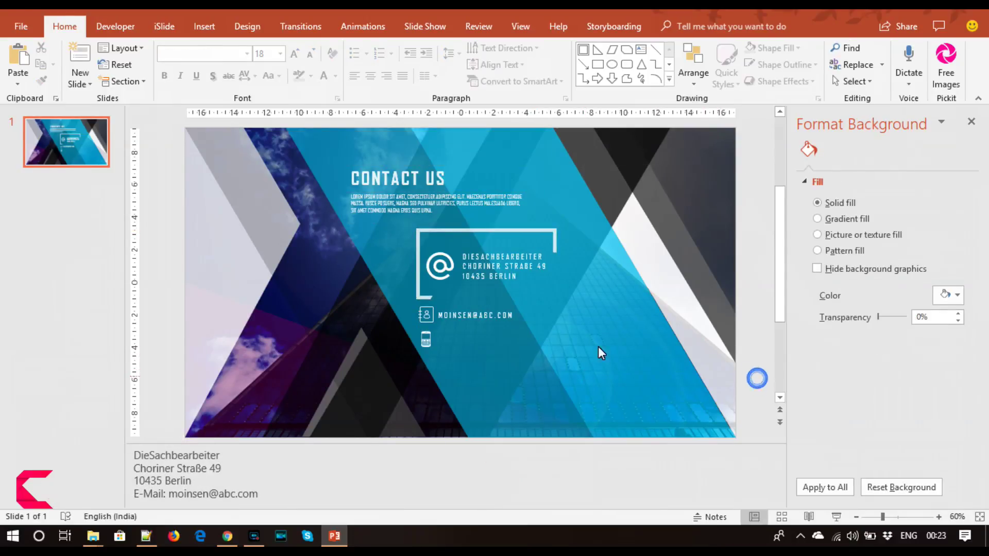
Duplicate the email text box and place the copy beside the phone icon.
{"action": "left_click", "coordinate": [463, 316]}
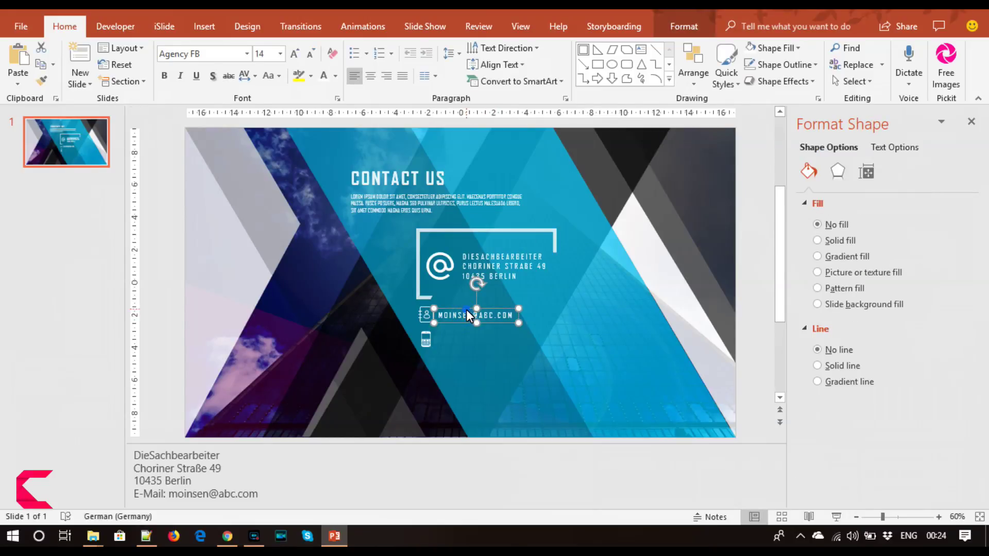
{"action": "key", "text": "ctrl+c"}
{"action": "key", "text": "ctrl+v"}
{"action": "left_click_drag", "start_coordinate": [464, 315], "coordinate": [456, 332]}
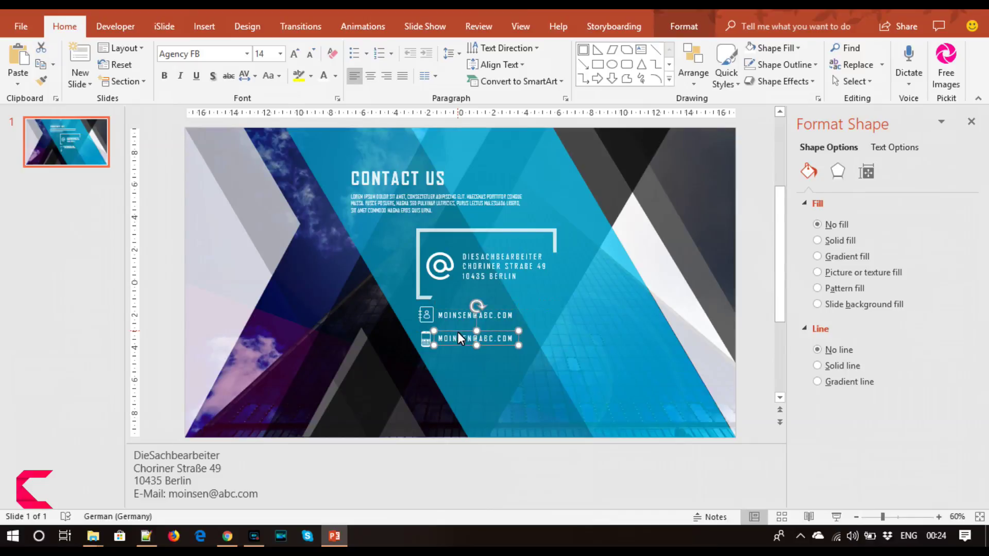
Replace the copied email text with the placeholder phone number '+00 000-0000'.
{"action": "double_click", "coordinate": [455, 338]}
{"action": "key", "text": "Delete"}
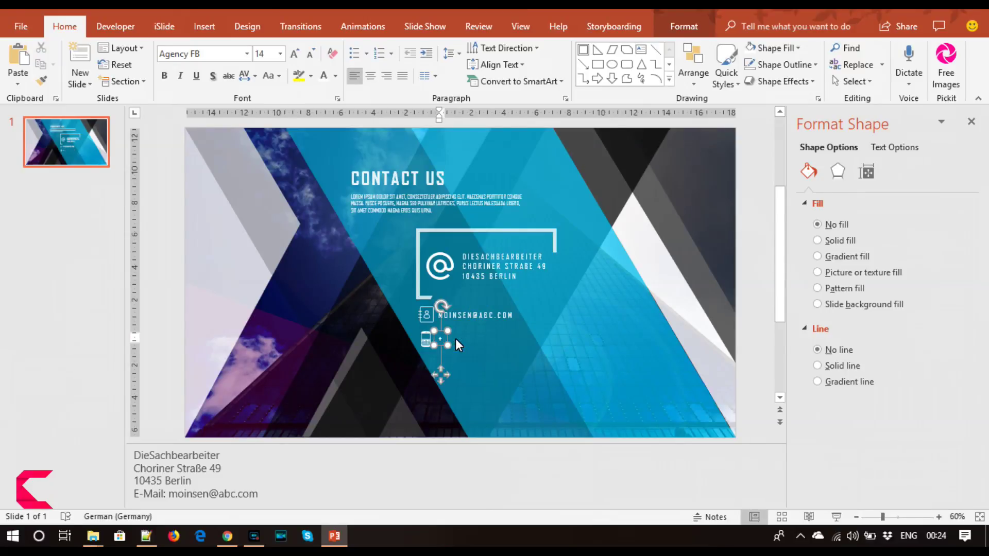
{"action": "type", "text": "+00- 000-0000"}
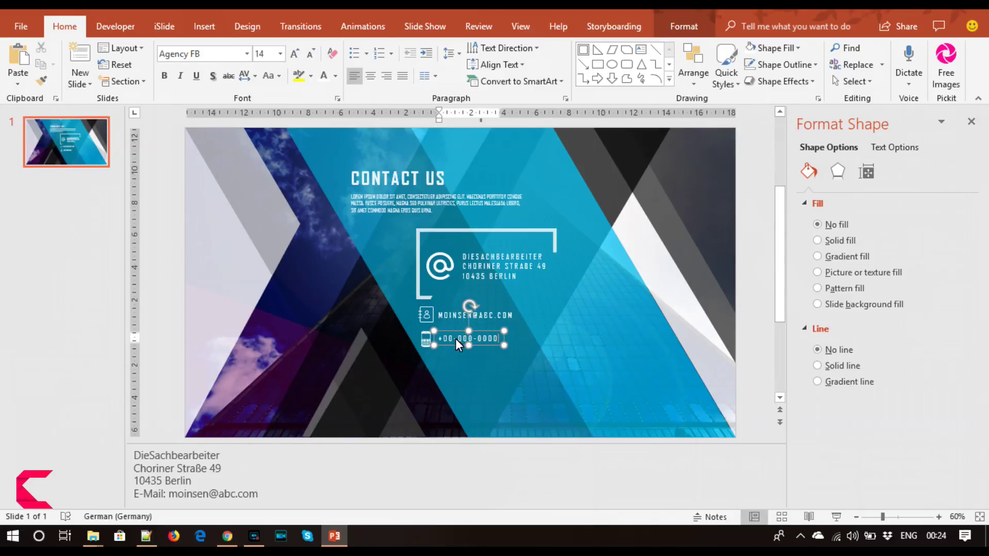
{"action": "left_click", "coordinate": [745, 355]}
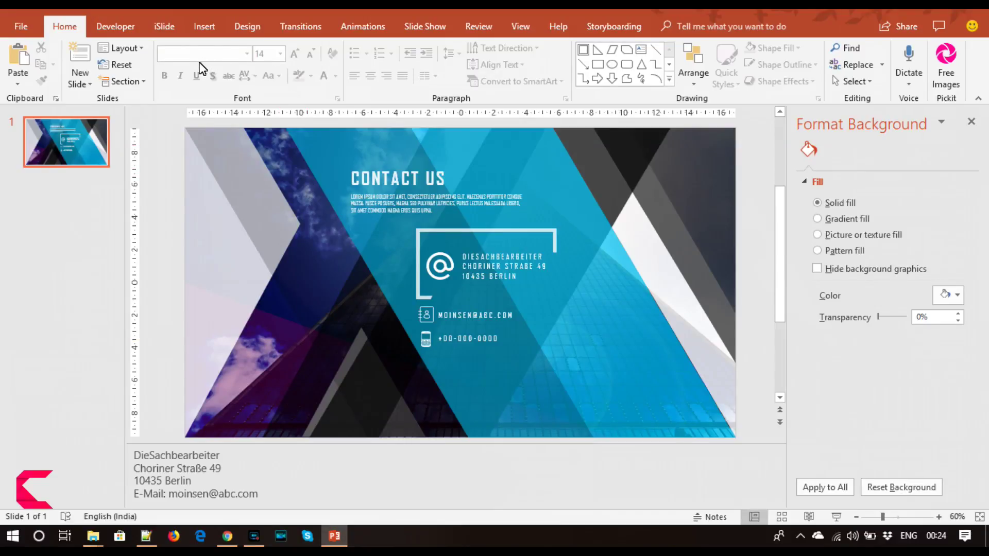
Draw a parallelogram above the CONTACT US title with a recent outline colour and no fill.
{"action": "left_click", "coordinate": [205, 26]}
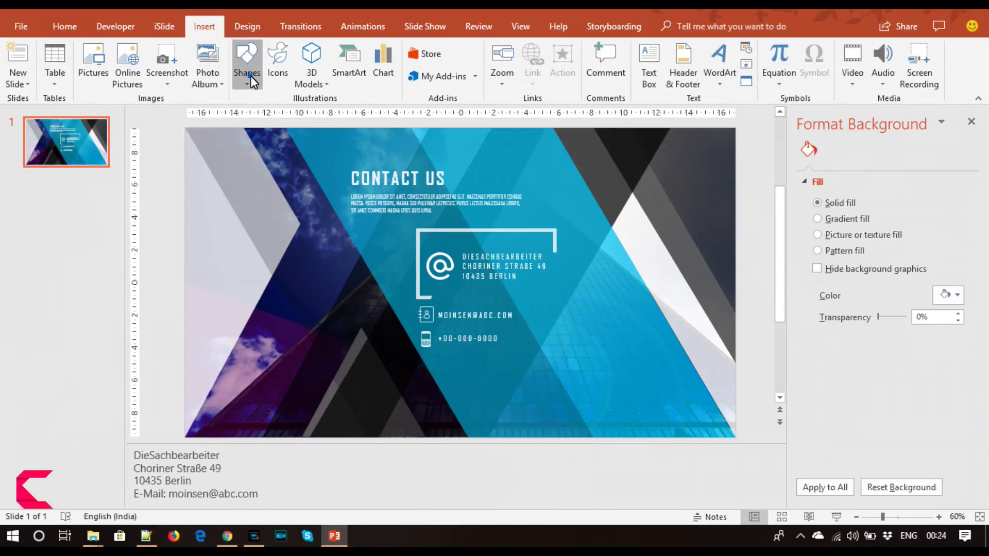
{"action": "left_click", "coordinate": [247, 76]}
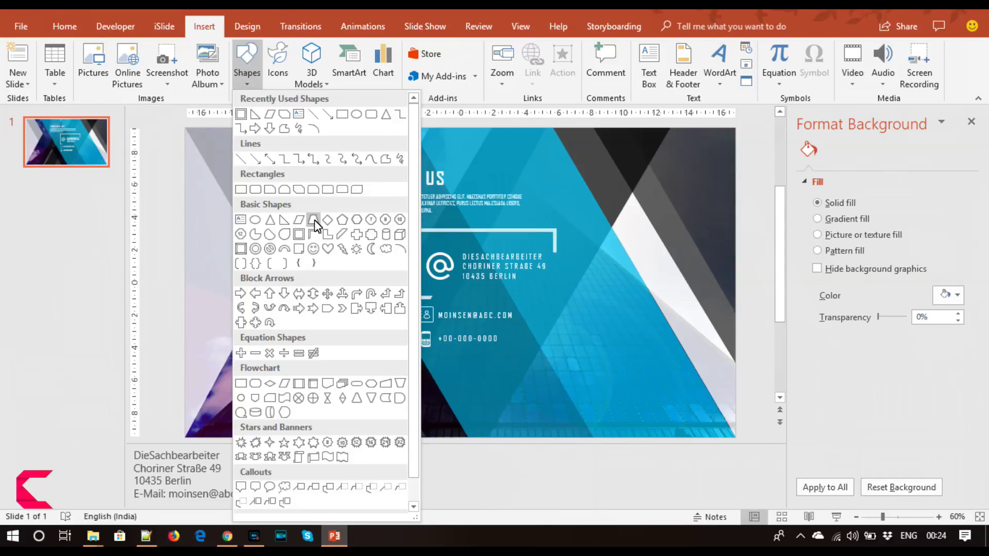
{"action": "left_click", "coordinate": [300, 219]}
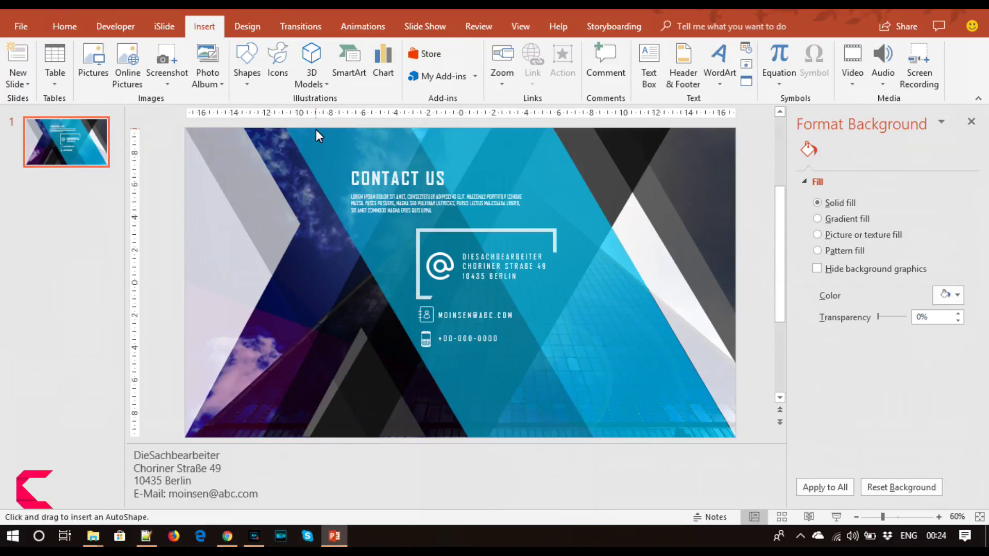
{"action": "left_click_drag", "start_coordinate": [316, 134], "coordinate": [338, 150]}
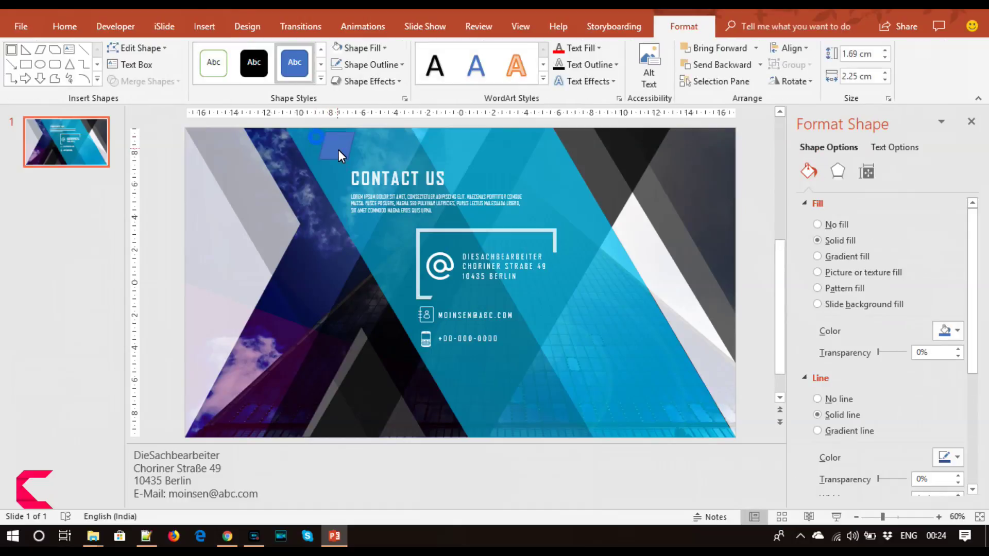
{"action": "left_click", "coordinate": [380, 63]}
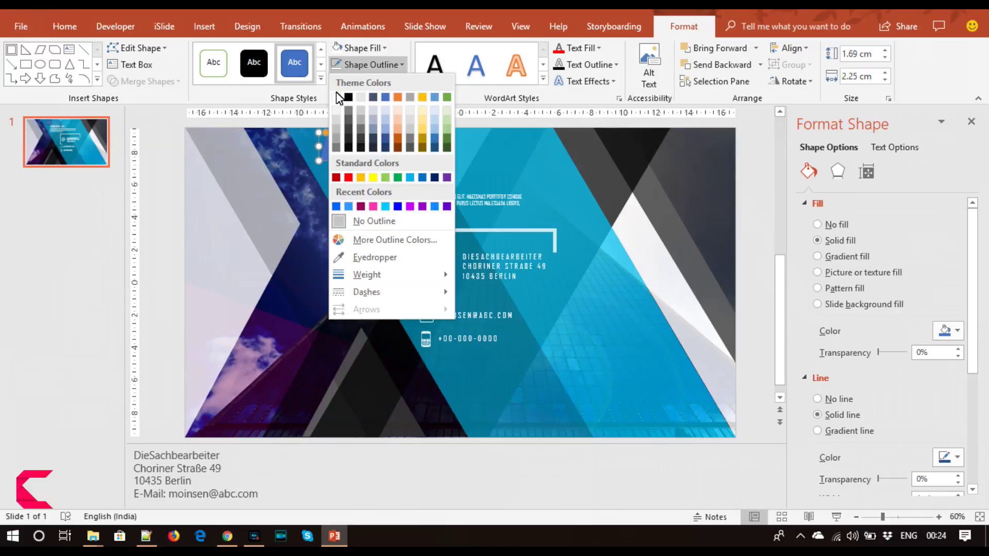
{"action": "left_click", "coordinate": [336, 206]}
{"action": "left_click", "coordinate": [362, 50]}
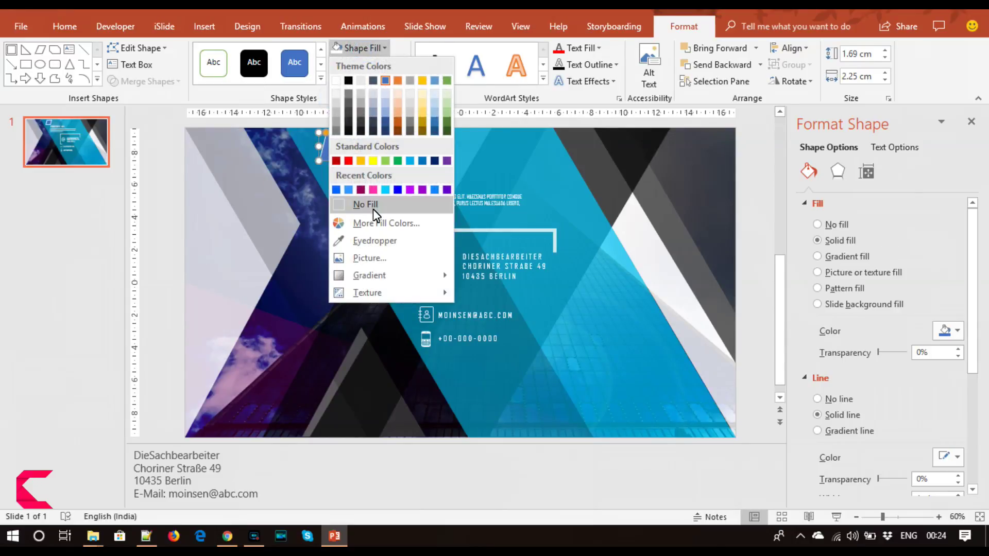
{"action": "left_click", "coordinate": [367, 205]}
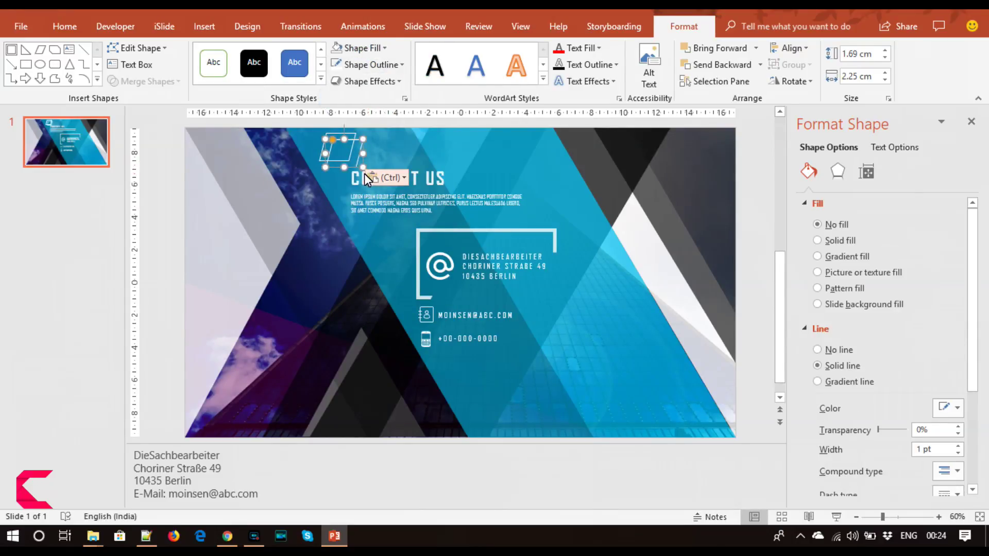
Centre a smaller copy inside it, and give both outlines 3.75 pt width at 28% transparency.
{"action": "left_click_drag", "start_coordinate": [363, 167], "coordinate": [354, 163]}
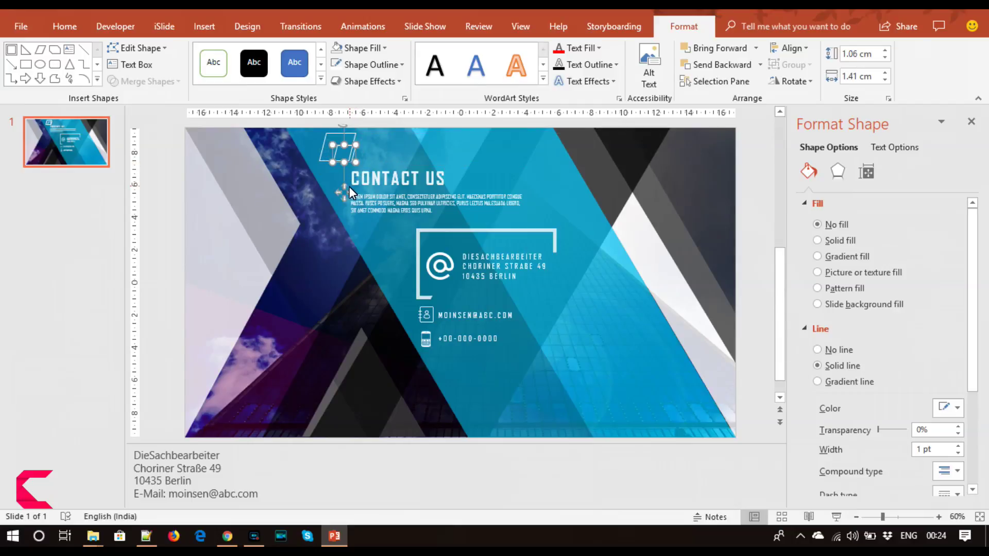
{"action": "key", "text": "Left"}
{"action": "key", "text": "Left"}
{"action": "key", "text": "Up"}
{"action": "key", "text": "Up"}
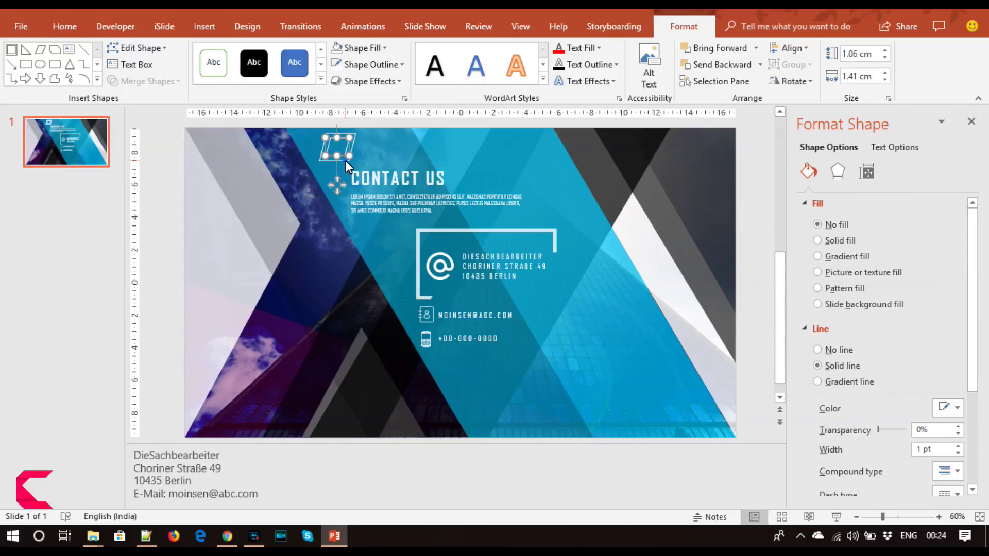
{"action": "left_click", "coordinate": [345, 160], "text": "shift"}
{"action": "left_click", "coordinate": [958, 453]}
{"action": "left_click", "coordinate": [958, 446]}
{"action": "left_click", "coordinate": [958, 446]}
{"action": "left_click", "coordinate": [958, 446]}
{"action": "left_click", "coordinate": [958, 446]}
{"action": "left_click", "coordinate": [958, 446]}
{"action": "left_click", "coordinate": [958, 446]}
{"action": "left_click", "coordinate": [958, 446]}
{"action": "left_click_drag", "start_coordinate": [878, 430], "coordinate": [886, 430]}
{"action": "left_click", "coordinate": [750, 284]}
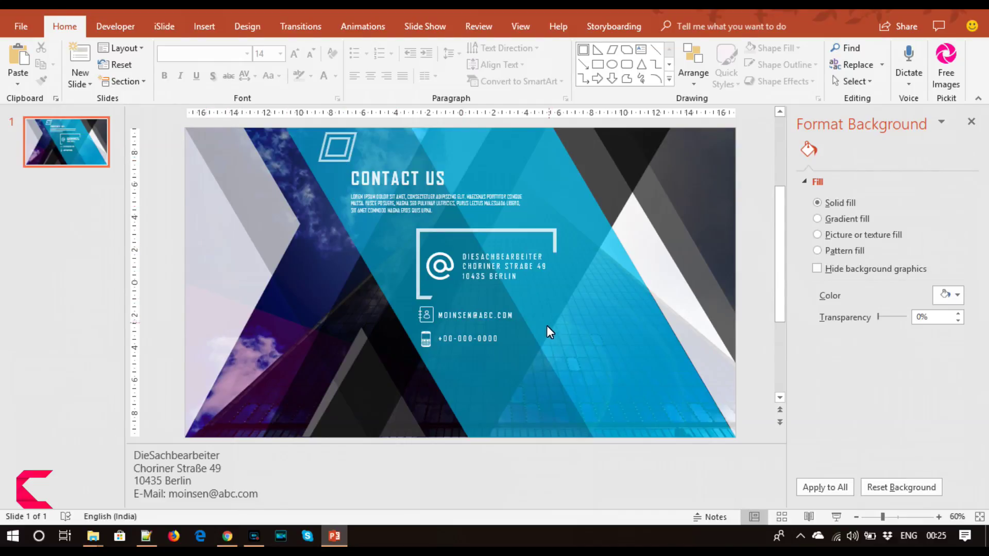
Raise the address text to 16 pt and stretch its white frame outward left and right.
{"action": "left_click", "coordinate": [526, 277]}
{"action": "left_click", "coordinate": [295, 53]}
{"action": "left_click", "coordinate": [553, 233]}
{"action": "left_click_drag", "start_coordinate": [556, 263], "coordinate": [566, 263]}
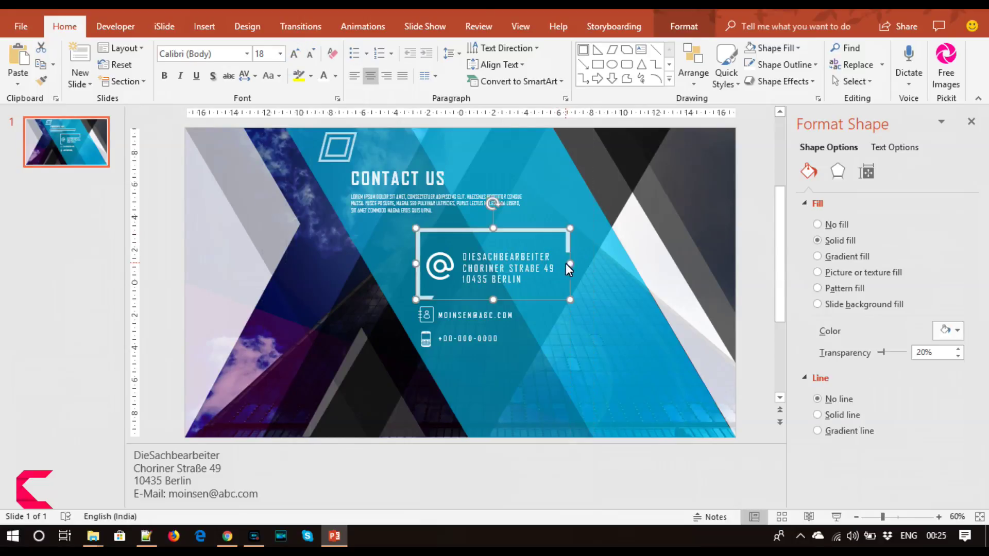
{"action": "left_click_drag", "start_coordinate": [415, 262], "coordinate": [406, 261]}
{"action": "left_click", "coordinate": [752, 307]}
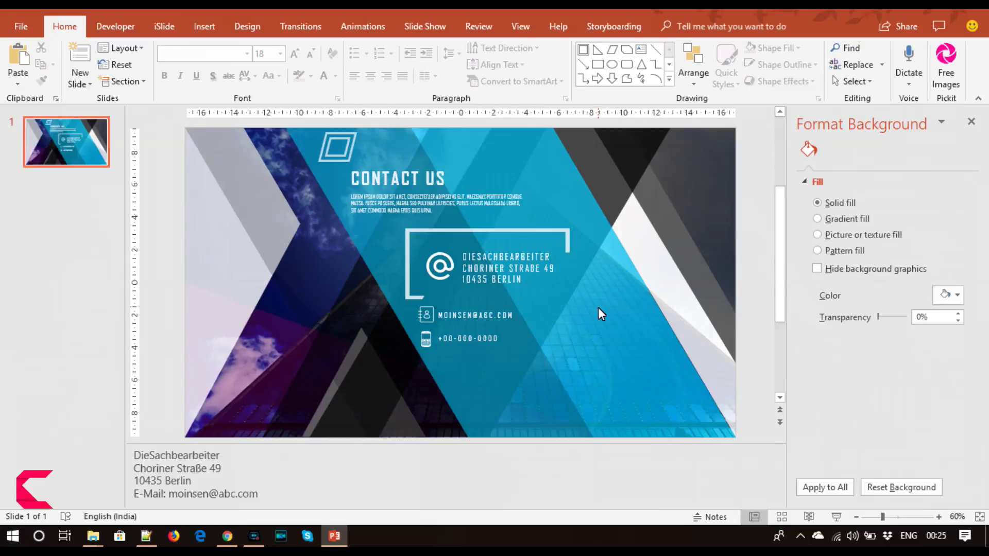
Set CONTACT US to 54 pt with Normal character spacing and 0% text transparency, nudged slightly up.
{"action": "triple_click", "coordinate": [407, 177]}
{"action": "left_click", "coordinate": [292, 51]}
{"action": "left_click", "coordinate": [293, 53]}
{"action": "left_click", "coordinate": [293, 53]}
{"action": "left_click", "coordinate": [293, 53]}
{"action": "left_click", "coordinate": [293, 53]}
{"action": "left_click_drag", "start_coordinate": [494, 164], "coordinate": [492, 156]}
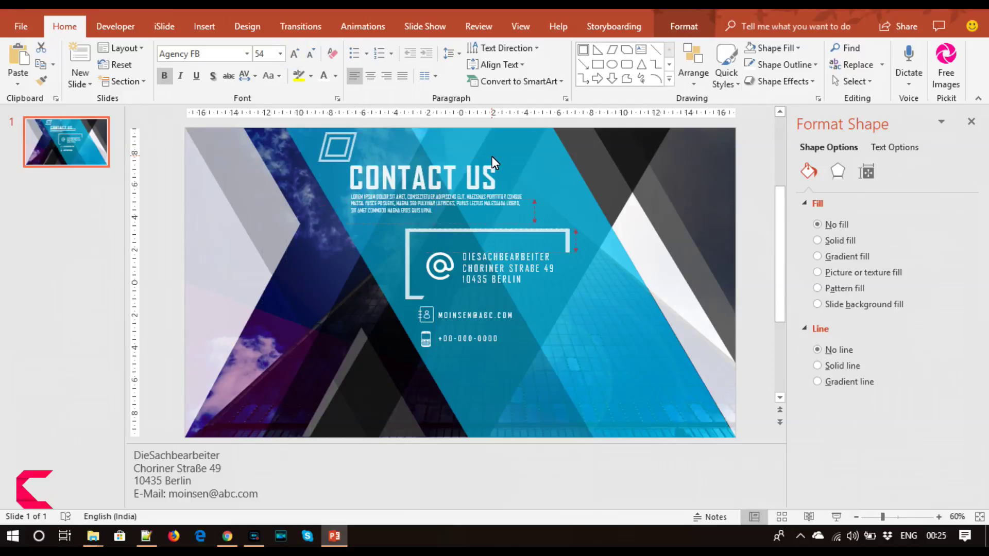
{"action": "left_click", "coordinate": [250, 76]}
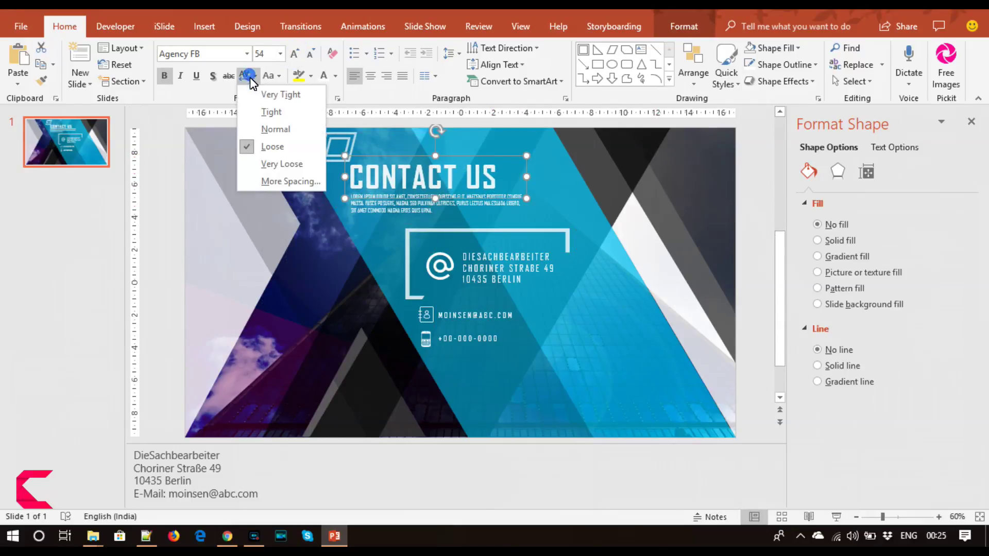
{"action": "left_click", "coordinate": [275, 130]}
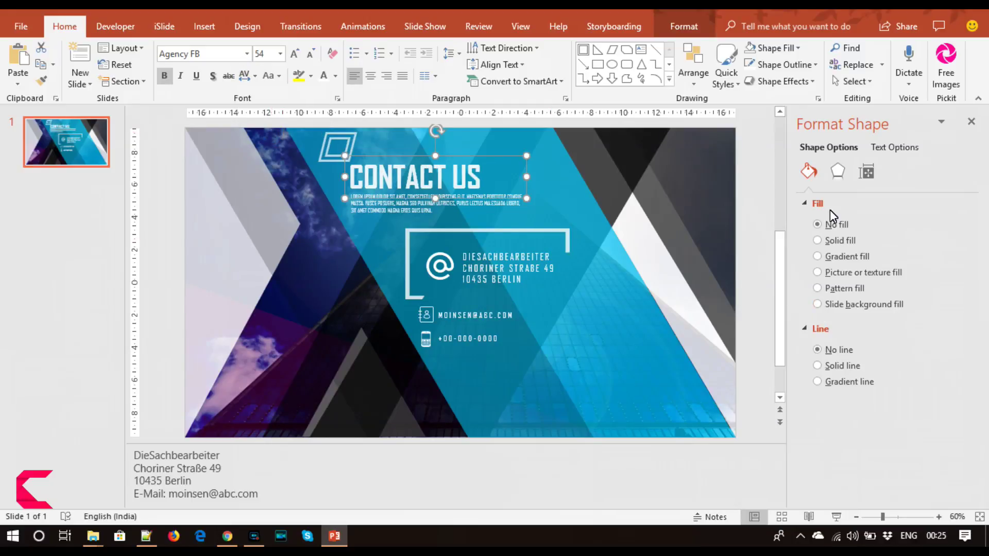
{"action": "left_click", "coordinate": [894, 147]}
{"action": "left_click_drag", "start_coordinate": [867, 335], "coordinate": [849, 336]}
{"action": "left_click", "coordinate": [752, 274]}
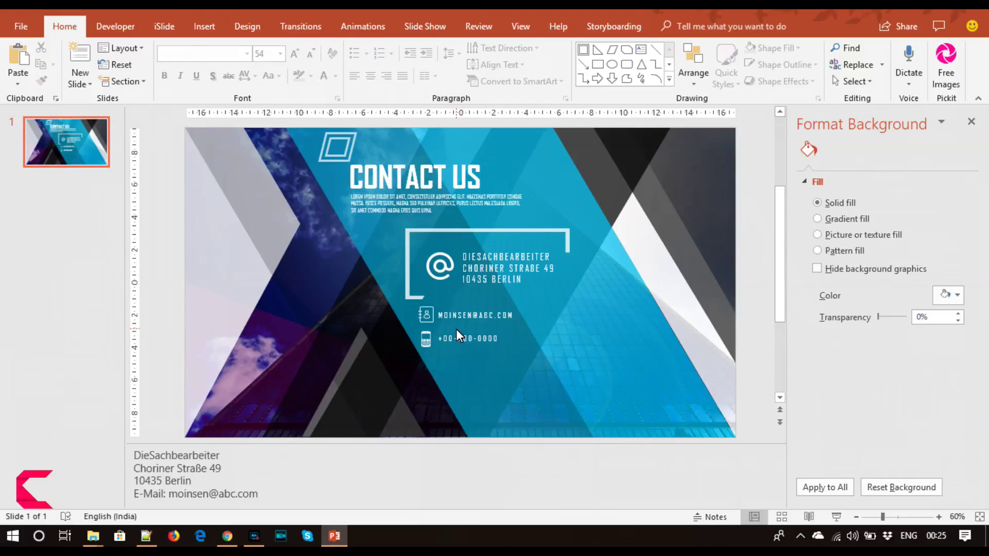
Drag the translucent overlay's right edge leftward so it stops short of the slide edge.
{"action": "left_click", "coordinate": [666, 350]}
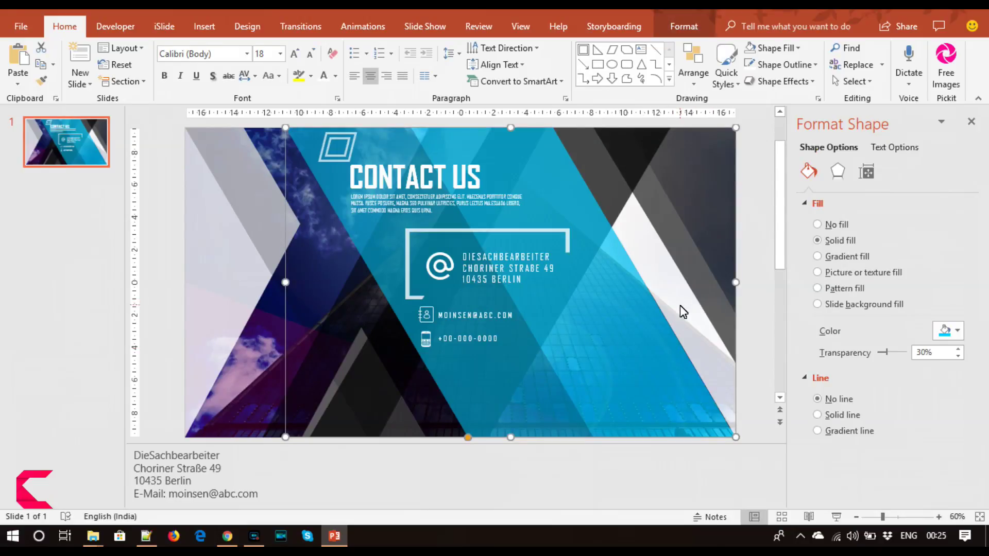
{"action": "left_click_drag", "start_coordinate": [734, 283], "coordinate": [700, 286]}
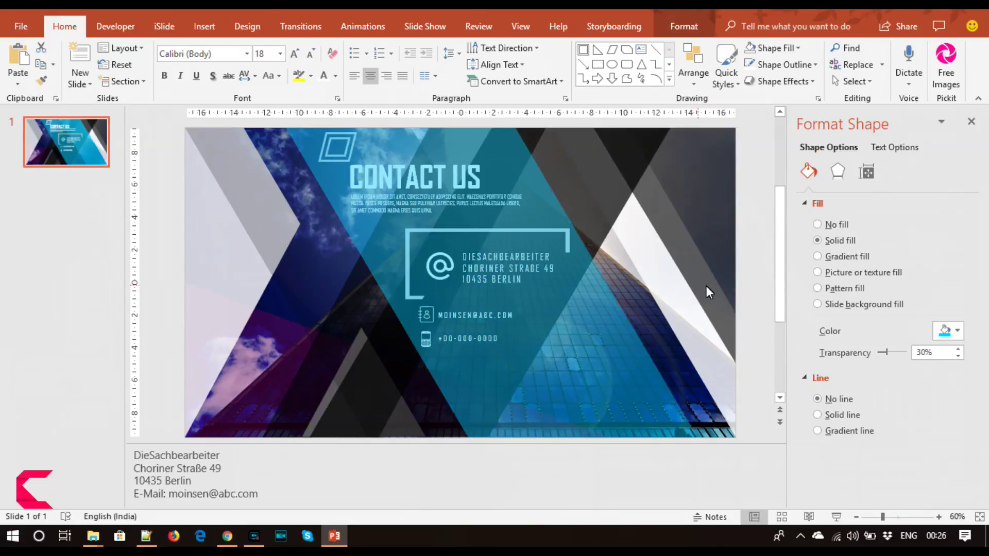
{"action": "left_click_drag", "start_coordinate": [699, 286], "coordinate": [701, 286]}
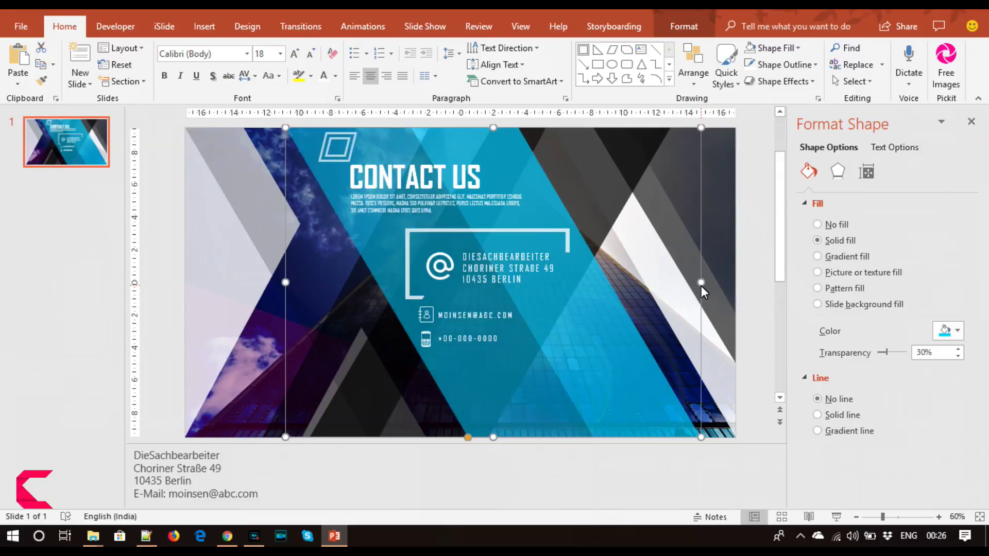
{"action": "left_click", "coordinate": [751, 299]}
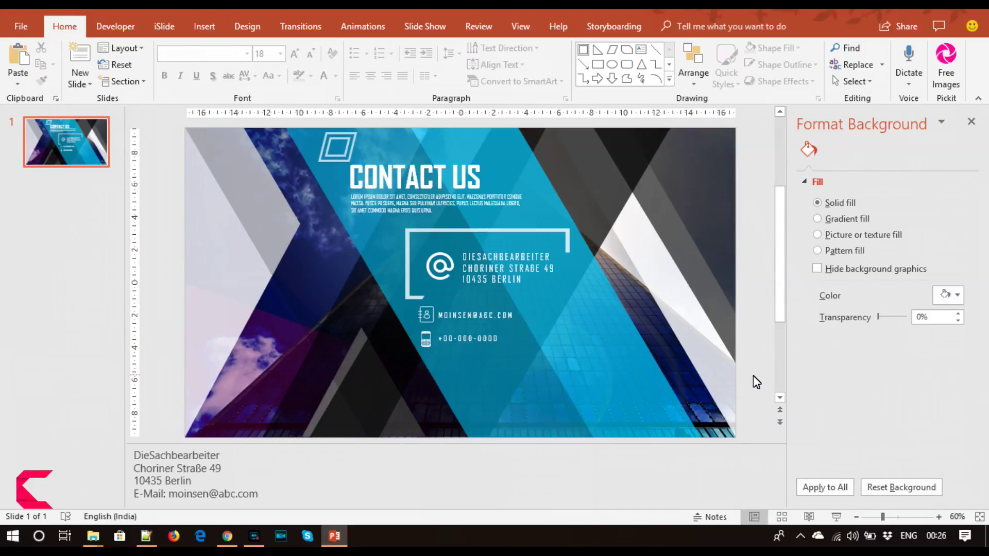
Nudge all the contact detail objects down and slightly right.
{"action": "left_click_drag", "start_coordinate": [759, 389], "coordinate": [298, 200]}
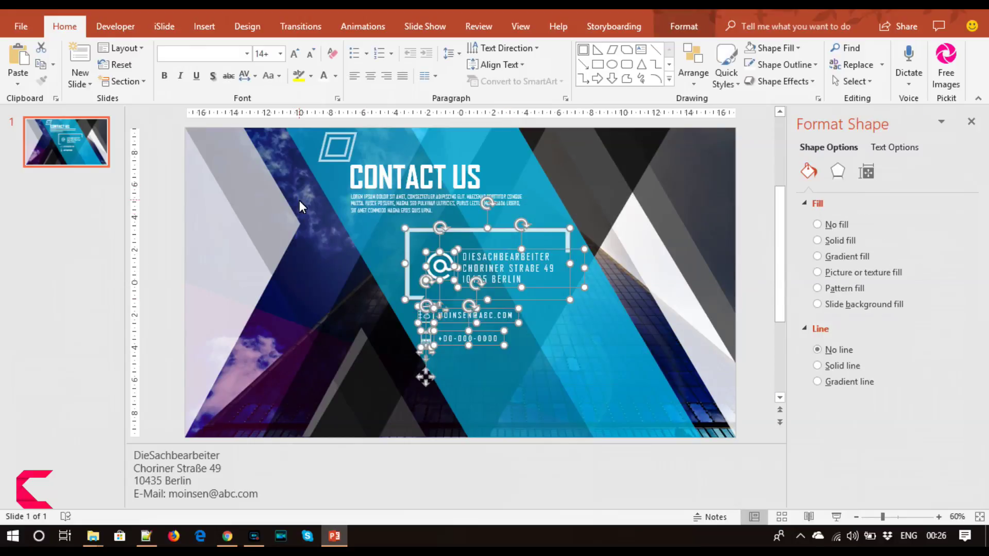
{"action": "key", "text": "Down"}
{"action": "key", "text": "Down"}
{"action": "key", "text": "Down"}
{"action": "key", "text": "Down"}
{"action": "key", "text": "Down"}
{"action": "key", "text": "Down"}
{"action": "key", "text": "Right"}
{"action": "key", "text": "Right"}
{"action": "key", "text": "Down"}
{"action": "key", "text": "Down"}
{"action": "key", "text": "Down"}
{"action": "key", "text": "Down"}
{"action": "key", "text": "Down"}
{"action": "key", "text": "Down"}
{"action": "key", "text": "Right"}
{"action": "key", "text": "Right"}
{"action": "key", "text": "Right"}
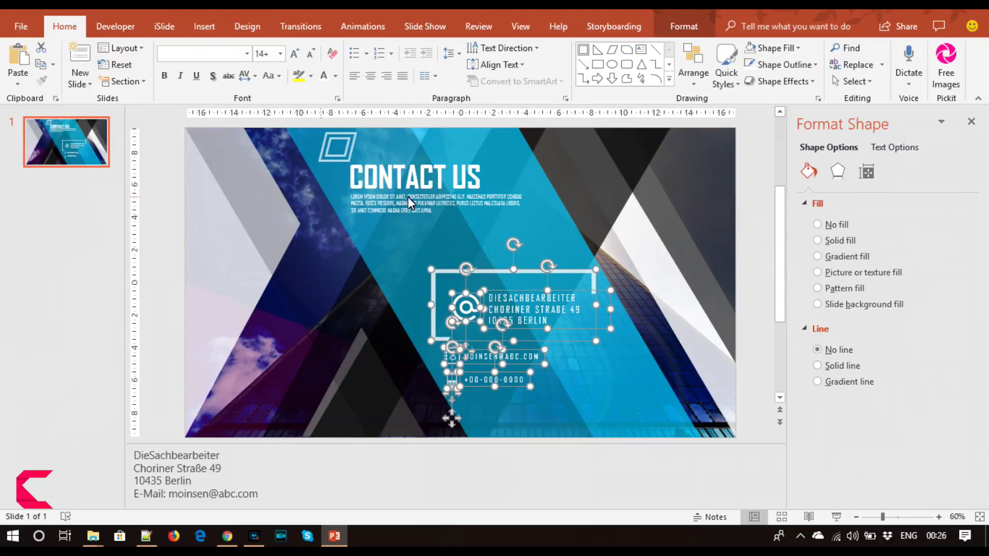
{"action": "left_click", "coordinate": [751, 246]}
Nudge the title and paragraph down two steps together, then select the word CONTACT.
{"action": "left_click_drag", "start_coordinate": [756, 243], "coordinate": [284, 156]}
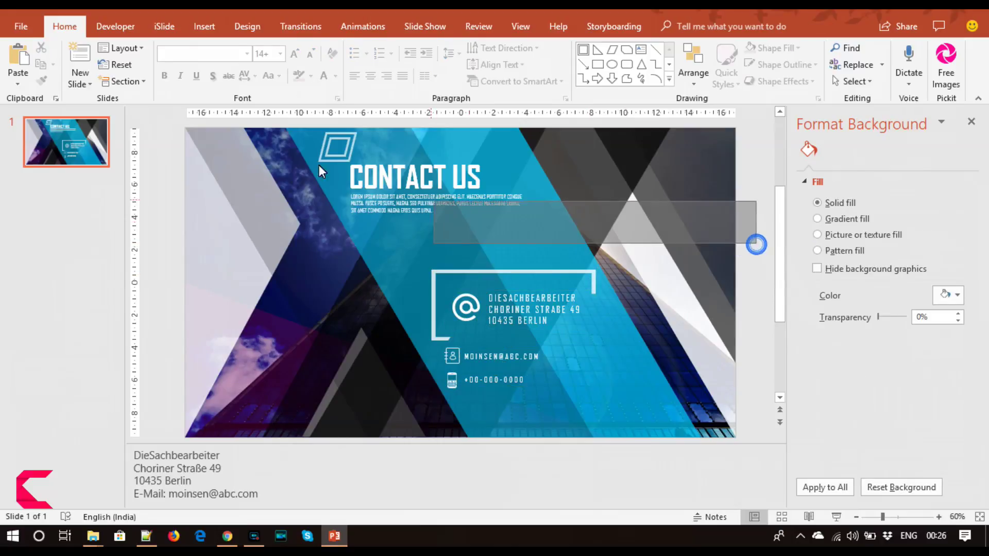
{"action": "key", "text": "Down"}
{"action": "key", "text": "Down"}
{"action": "key", "text": "Down"}
{"action": "key", "text": "Down"}
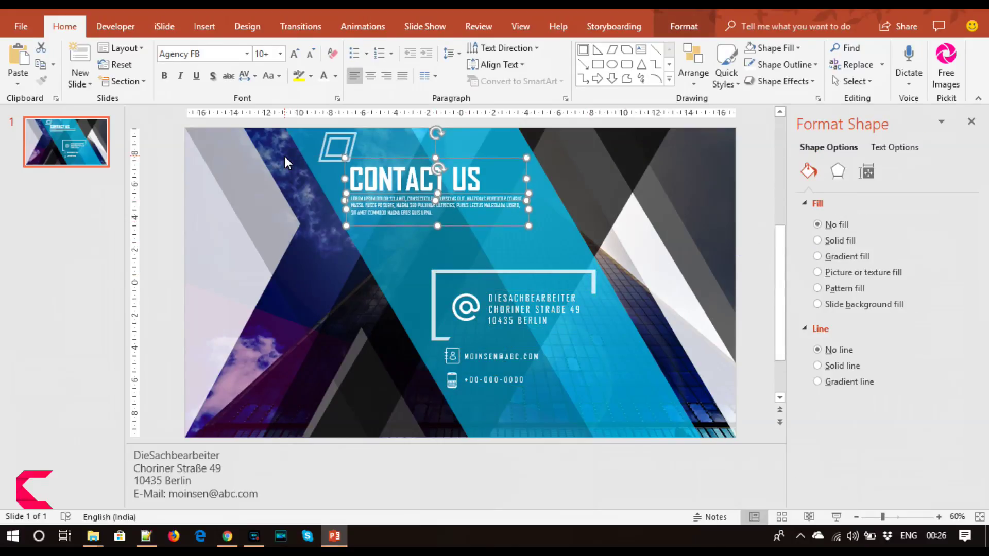
{"action": "key", "text": "Down"}
{"action": "key", "text": "Down"}
{"action": "key", "text": "Down"}
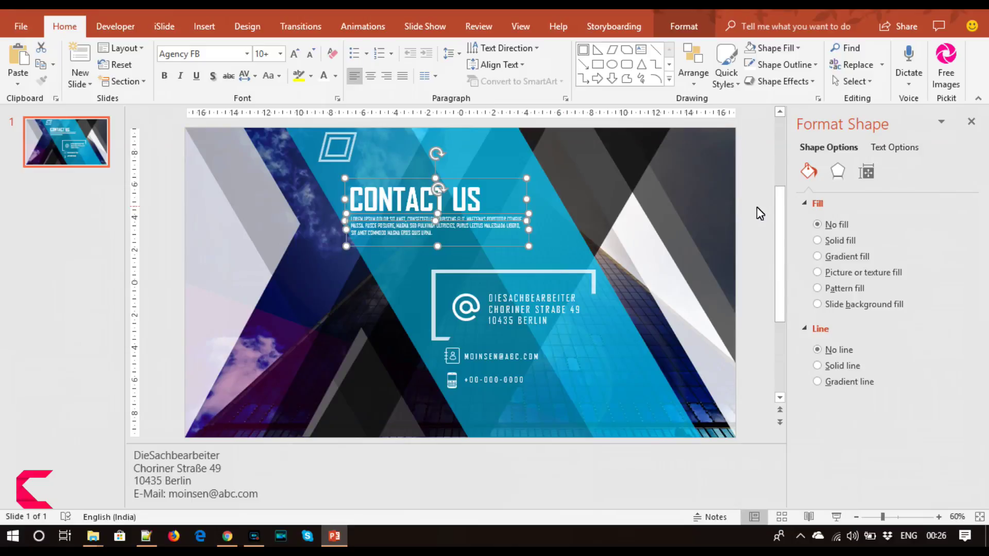
{"action": "left_click", "coordinate": [756, 208]}
{"action": "double_click", "coordinate": [394, 190]}
Size CONTACT US to 96 pt on one line, widening its box and placing it near the top.
{"action": "left_click", "coordinate": [294, 53]}
{"action": "left_click", "coordinate": [295, 53]}
{"action": "left_click", "coordinate": [295, 53]}
{"action": "left_click", "coordinate": [295, 53]}
{"action": "left_click", "coordinate": [295, 53]}
{"action": "left_click", "coordinate": [295, 53]}
{"action": "left_click", "coordinate": [294, 53]}
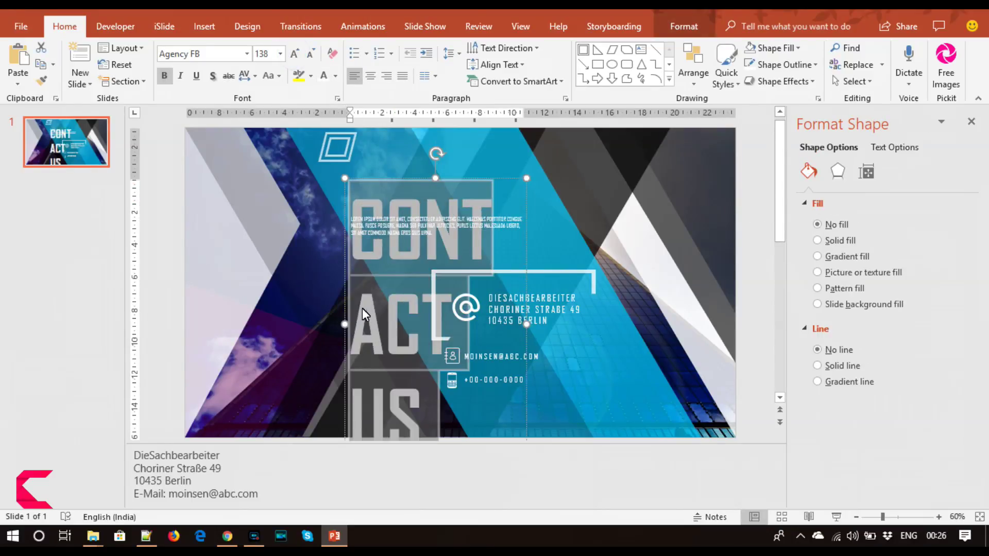
{"action": "left_click_drag", "start_coordinate": [343, 326], "coordinate": [234, 287]}
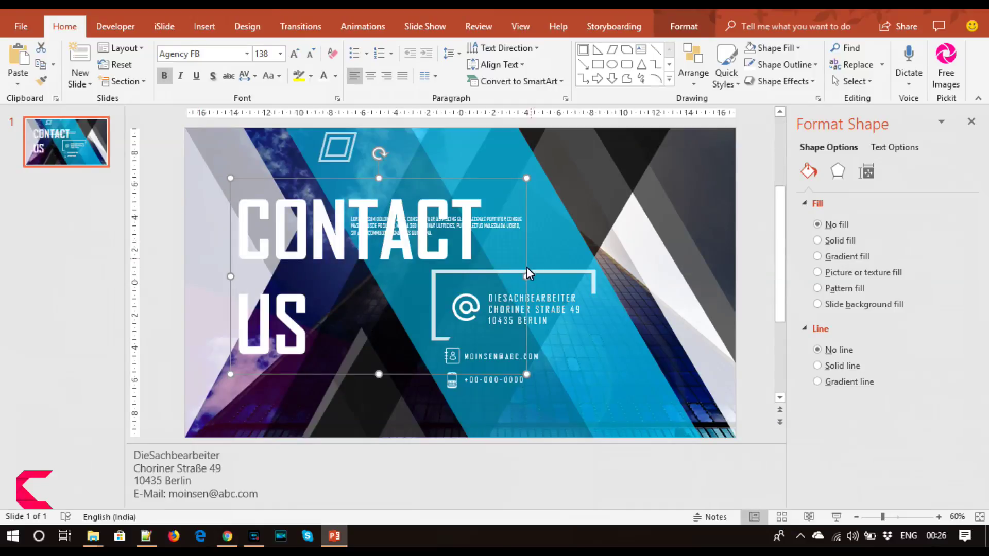
{"action": "left_click_drag", "start_coordinate": [527, 276], "coordinate": [662, 279]}
{"action": "mouse_move", "coordinate": [511, 179]}
{"action": "left_mouse_down"}
{"action": "mouse_move", "coordinate": [530, 156]}
{"action": "mouse_move", "coordinate": [506, 147]}
{"action": "left_mouse_up"}
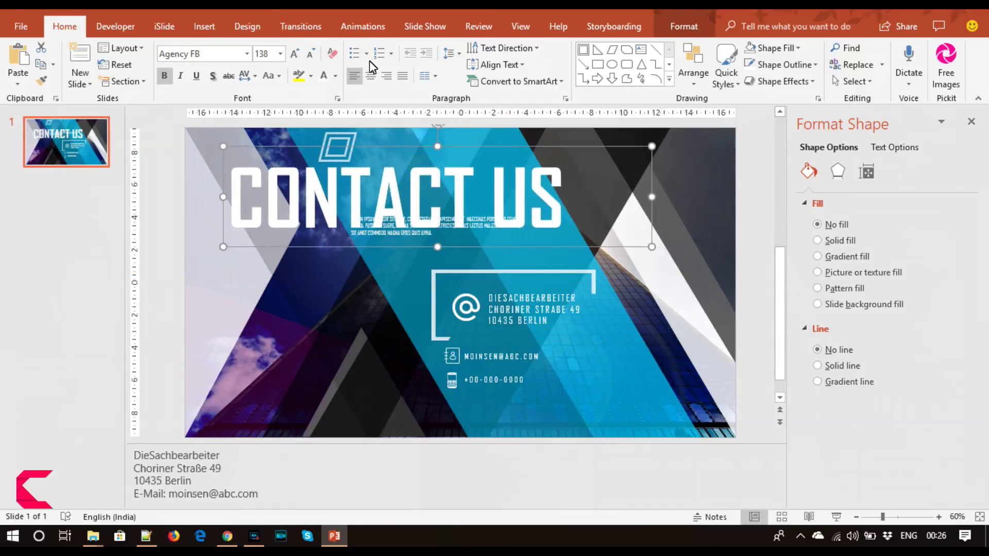
{"action": "left_click", "coordinate": [307, 55]}
{"action": "left_click", "coordinate": [308, 55]}
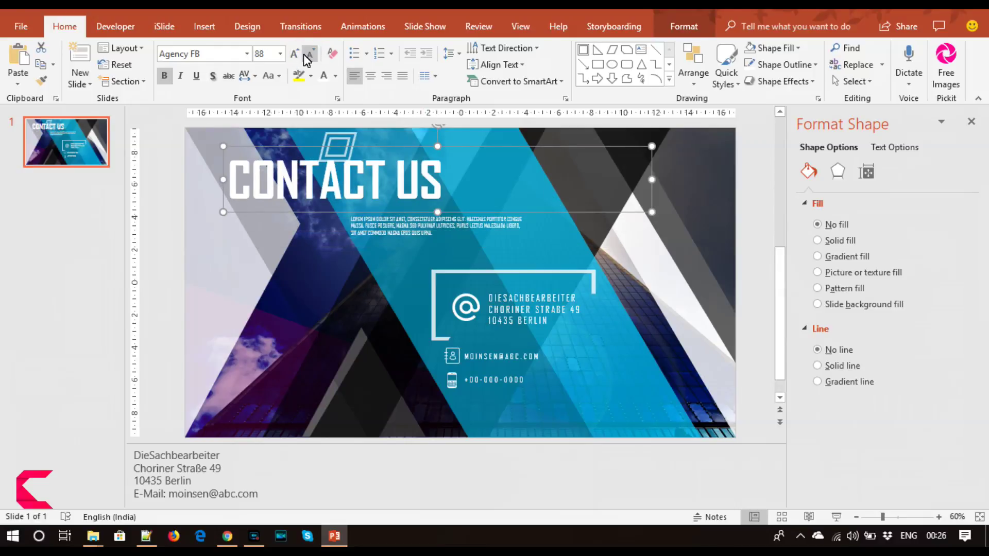
{"action": "left_click", "coordinate": [298, 54]}
{"action": "left_click_drag", "start_coordinate": [412, 150], "coordinate": [453, 164]}
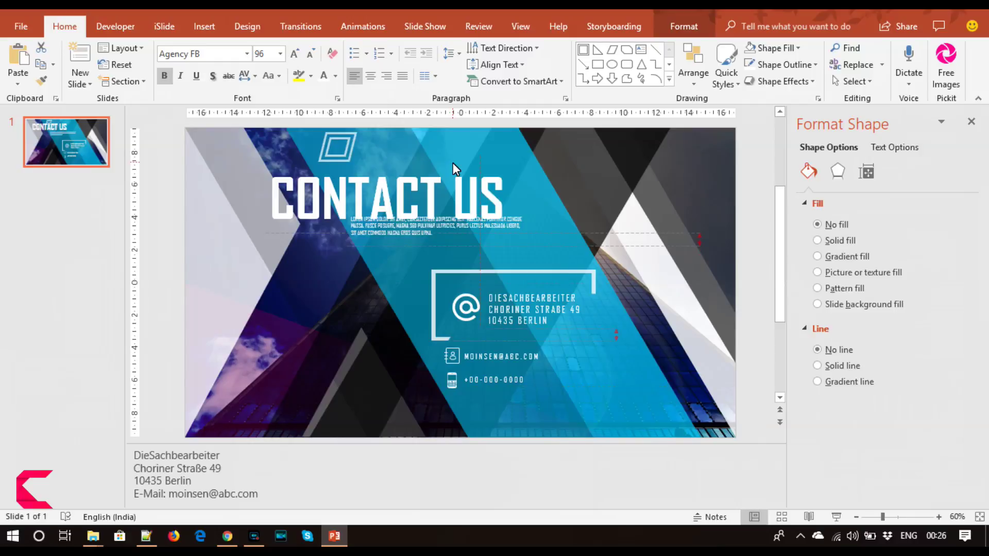
Move the small lorem-ipsum paragraph right and down, just beneath the title.
{"action": "left_click", "coordinate": [407, 234]}
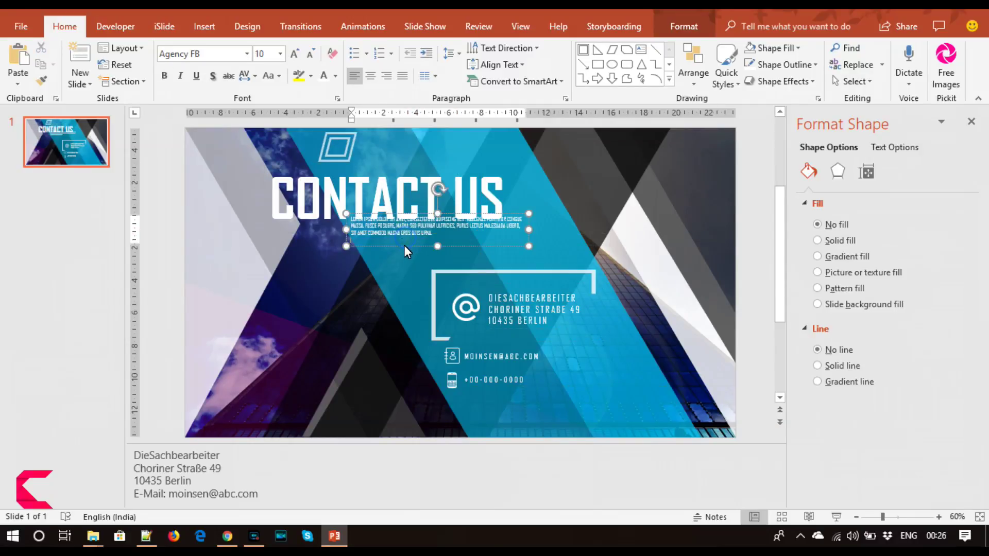
{"action": "left_click_drag", "start_coordinate": [403, 247], "coordinate": [430, 259]}
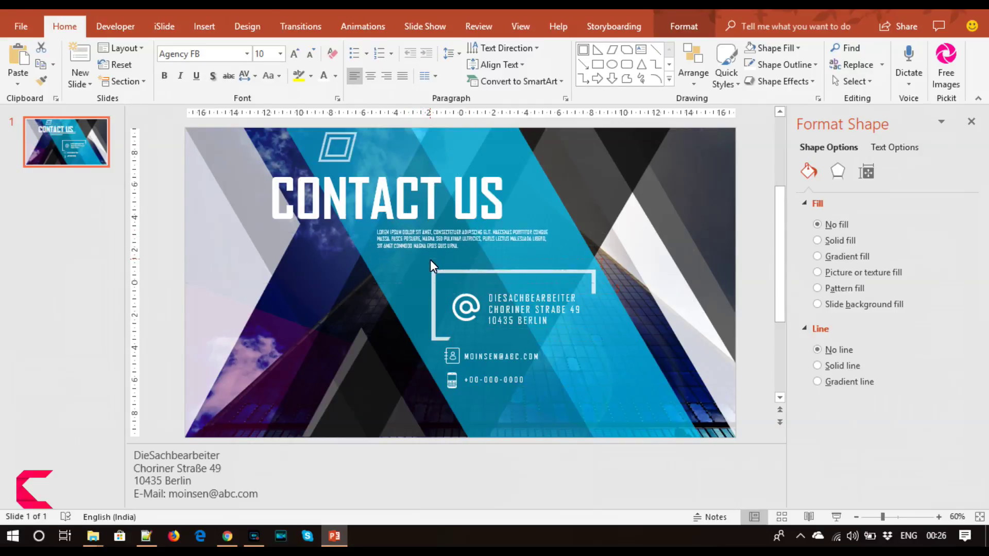
{"action": "left_click", "coordinate": [423, 209]}
{"action": "left_click", "coordinate": [894, 148]}
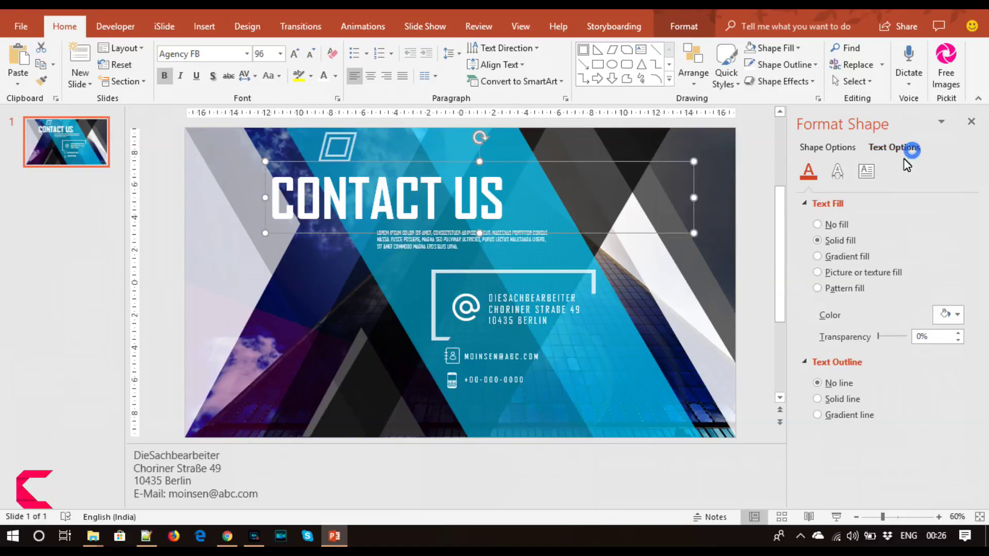
Give the title text an outer shadow preset and a reflection variation blurred to 8 pt.
{"action": "left_click", "coordinate": [837, 170]}
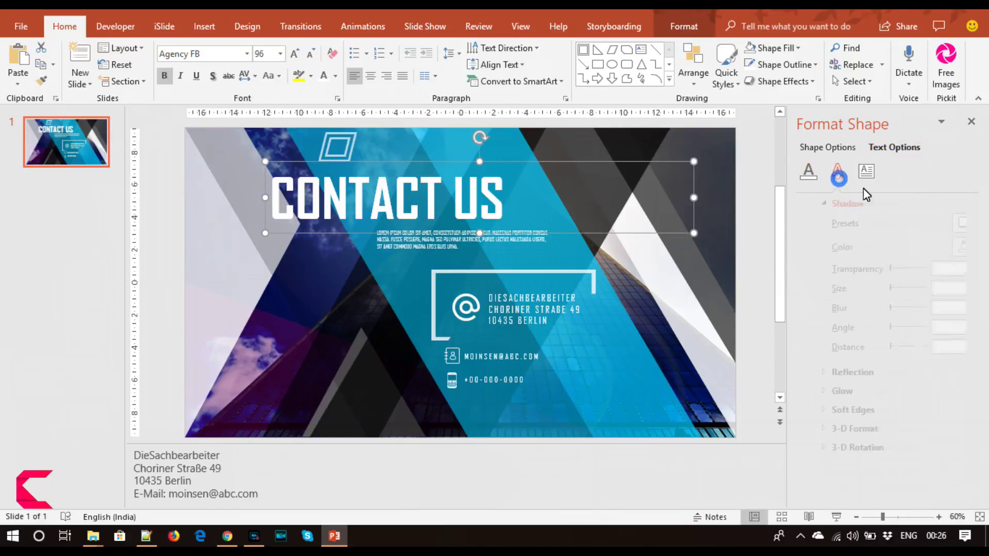
{"action": "left_click", "coordinate": [950, 223]}
{"action": "left_click", "coordinate": [858, 329]}
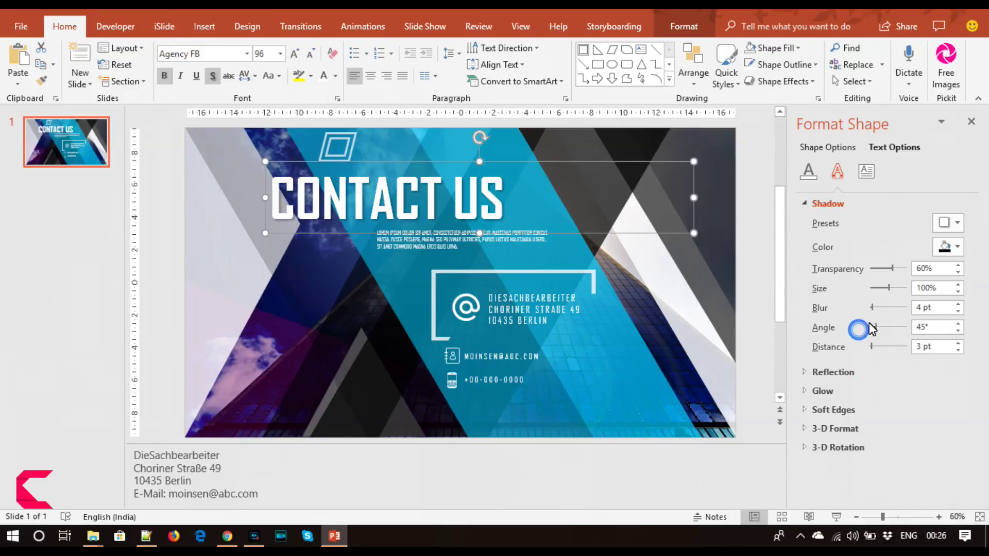
{"action": "left_click", "coordinate": [832, 372]}
{"action": "left_click", "coordinate": [950, 393]}
{"action": "left_click", "coordinate": [881, 276]}
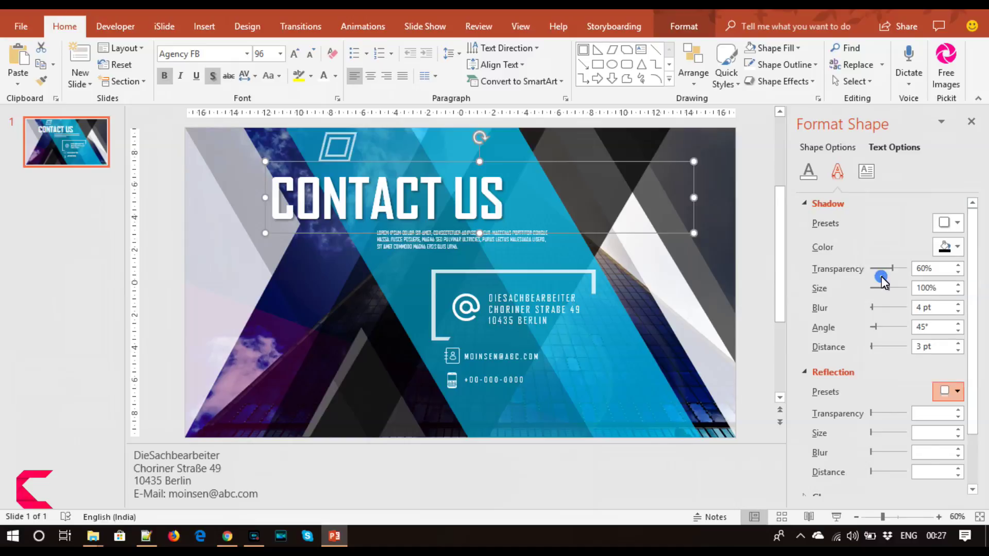
{"action": "left_click_drag", "start_coordinate": [870, 452], "coordinate": [872, 454]}
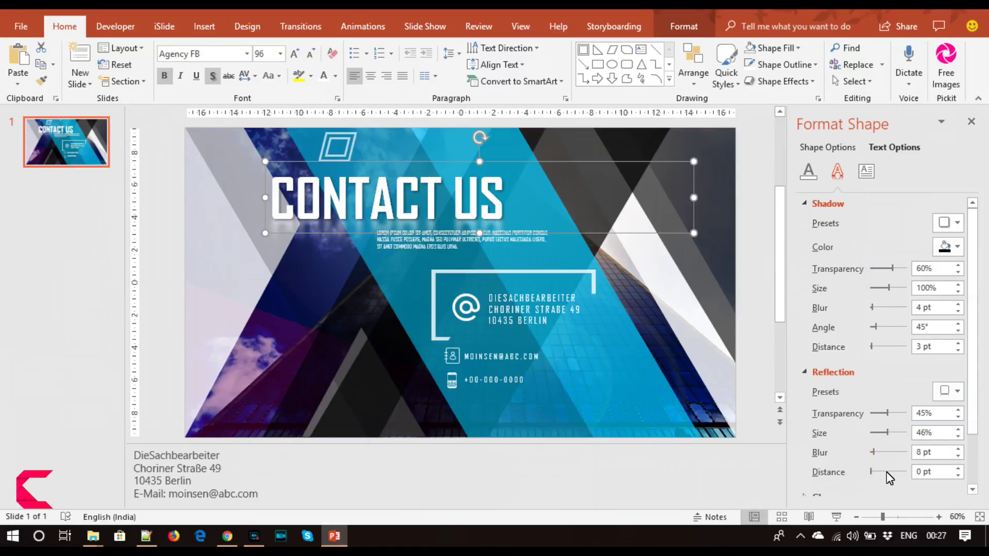
Reduce the reflection size to 36% and soften the shadow blur to 14 pt.
{"action": "left_click", "coordinate": [958, 437]}
{"action": "left_click", "coordinate": [958, 437]}
{"action": "left_click", "coordinate": [958, 436]}
{"action": "left_click", "coordinate": [958, 436]}
{"action": "left_click", "coordinate": [958, 436]}
{"action": "left_click", "coordinate": [958, 437]}
{"action": "left_click", "coordinate": [958, 436]}
{"action": "left_click", "coordinate": [958, 436]}
{"action": "left_click", "coordinate": [958, 436]}
{"action": "left_click", "coordinate": [958, 437]}
{"action": "left_click_drag", "start_coordinate": [871, 309], "coordinate": [874, 309]}
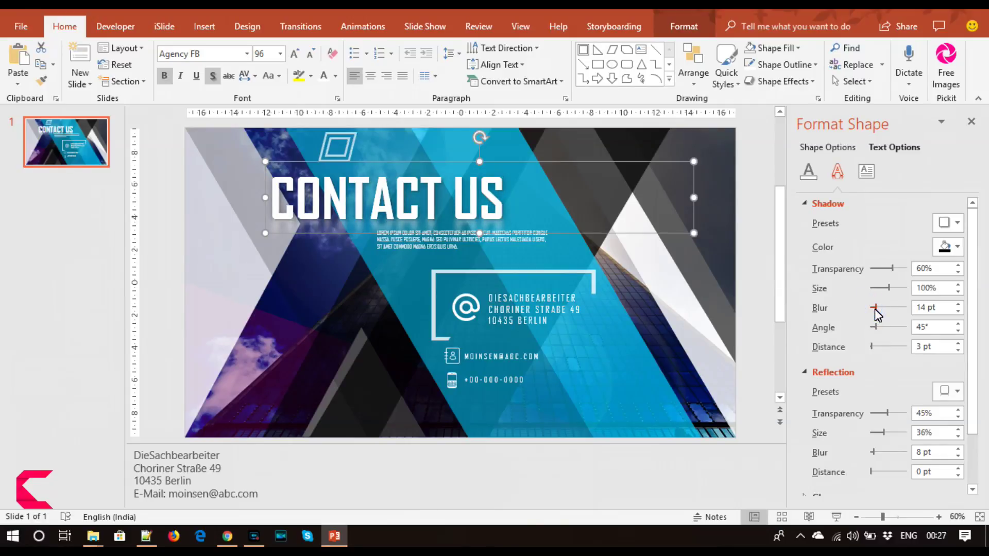
{"action": "left_click", "coordinate": [744, 249]}
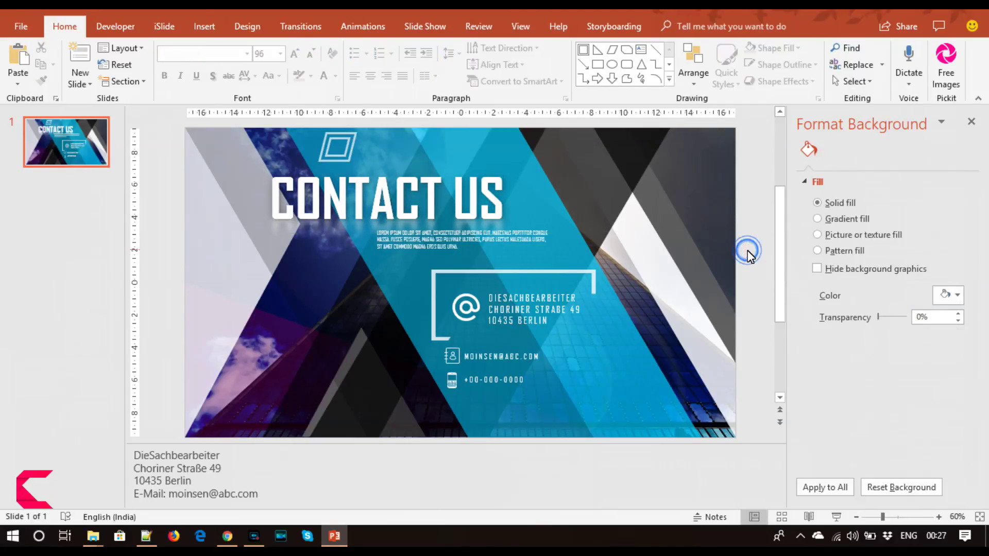
Make the paragraph 9 pt, justified in a narrower box, and align it right under the title.
{"action": "left_click", "coordinate": [453, 245]}
{"action": "left_click_drag", "start_coordinate": [447, 232], "coordinate": [449, 240]}
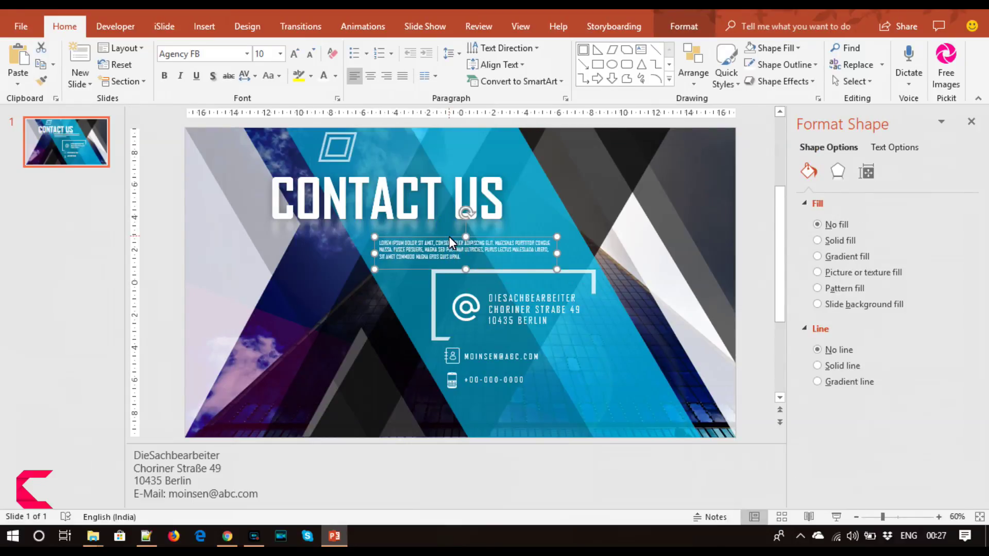
{"action": "left_click", "coordinate": [310, 54]}
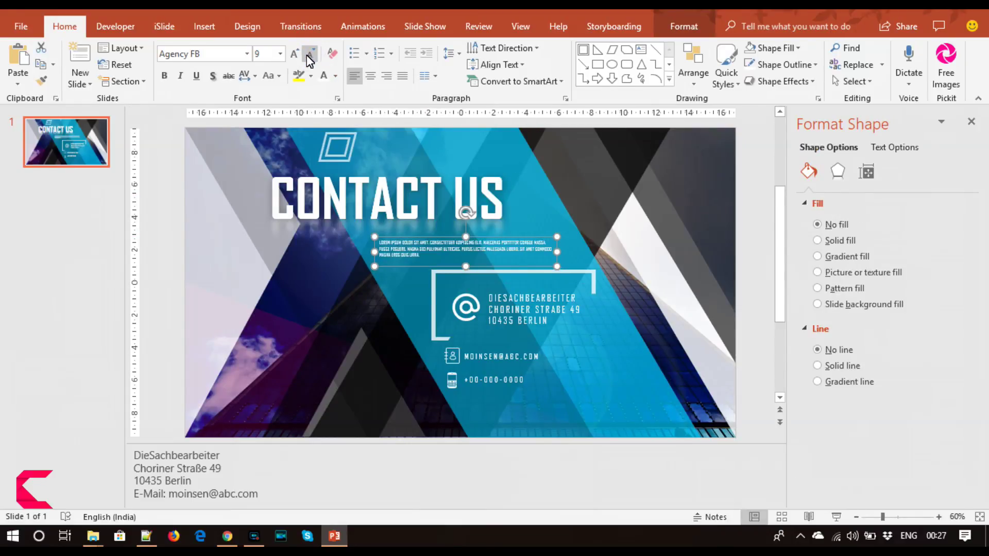
{"action": "left_click_drag", "start_coordinate": [557, 253], "coordinate": [529, 252]}
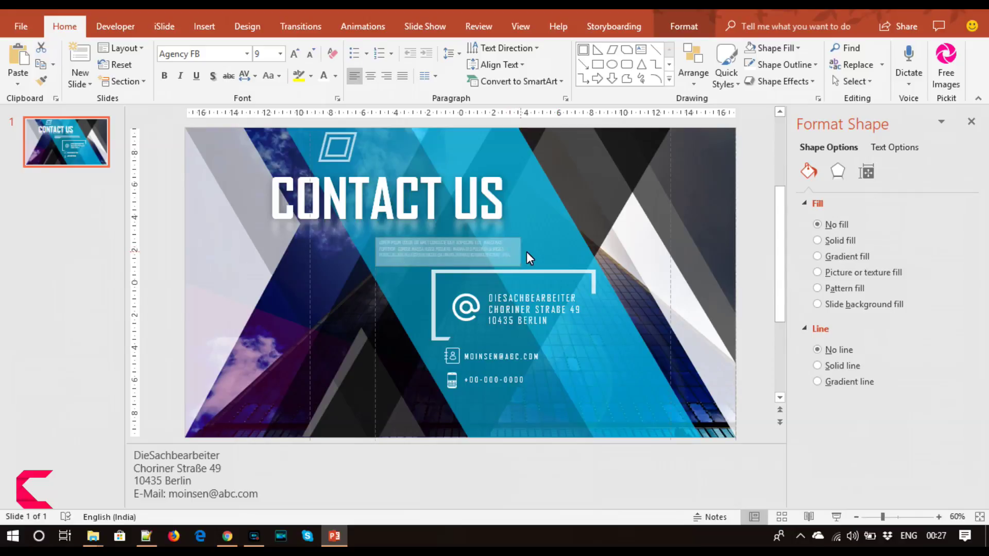
{"action": "left_click", "coordinate": [403, 76]}
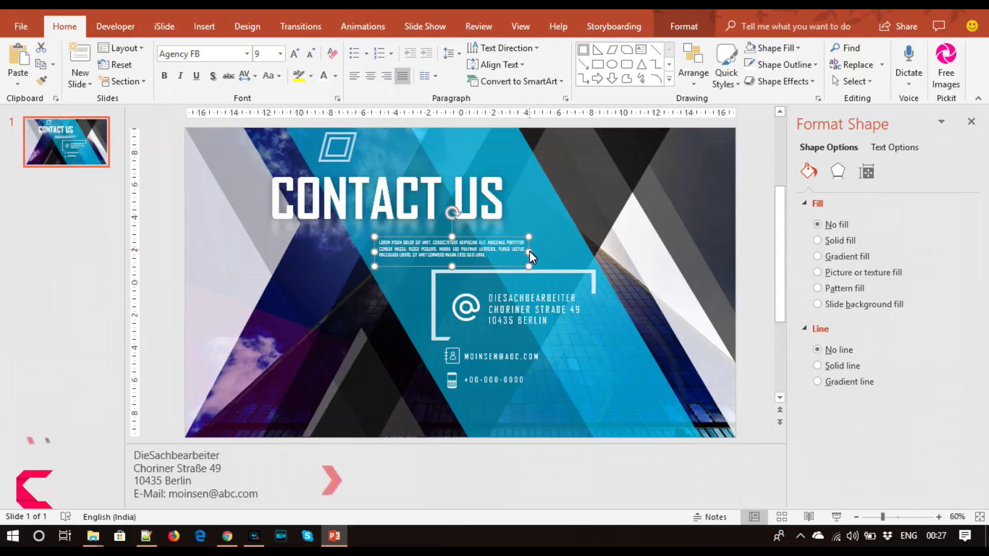
{"action": "left_click_drag", "start_coordinate": [529, 251], "coordinate": [501, 249]}
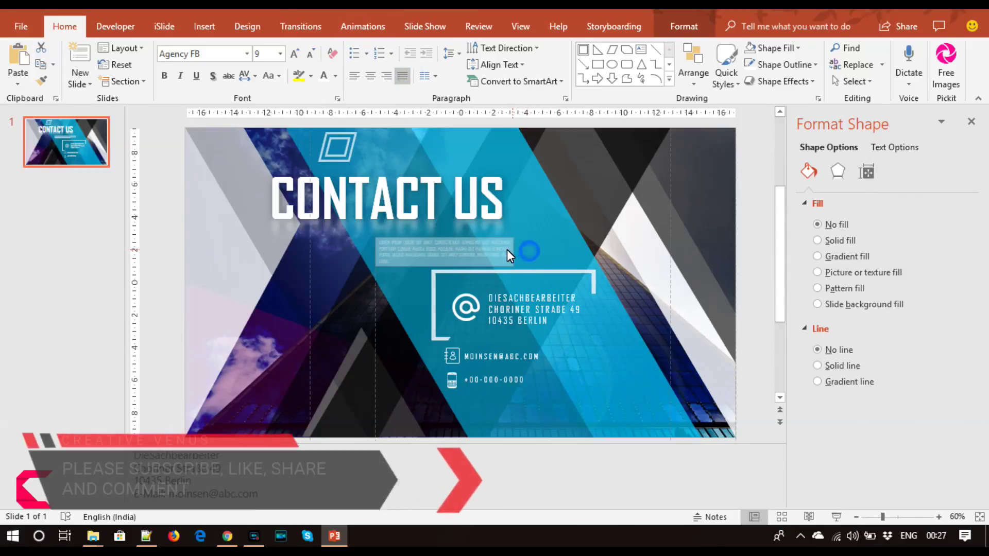
{"action": "left_click", "coordinate": [480, 238]}
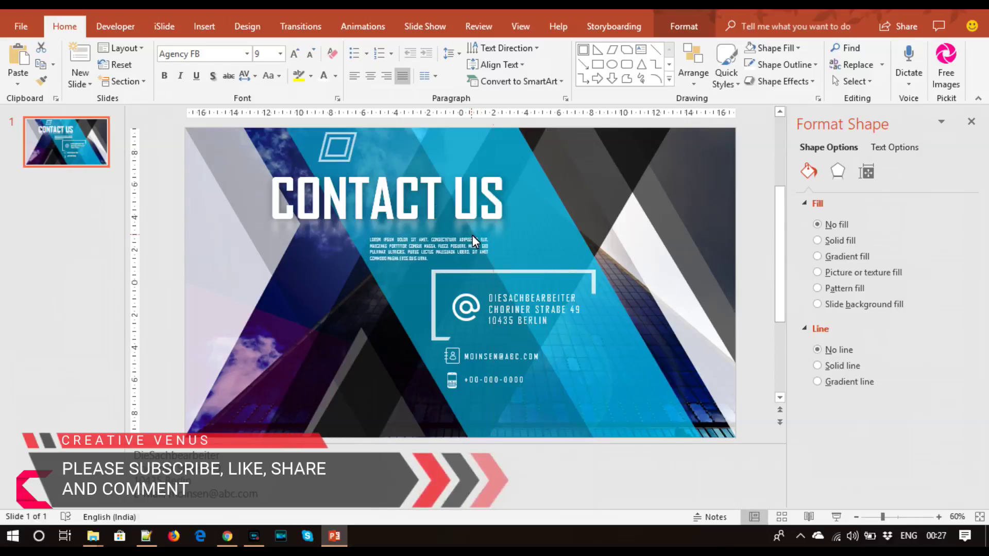
{"action": "mouse_move", "coordinate": [472, 235]}
{"action": "left_mouse_down"}
{"action": "mouse_move", "coordinate": [582, 235]}
{"action": "mouse_move", "coordinate": [533, 234]}
{"action": "left_mouse_up"}
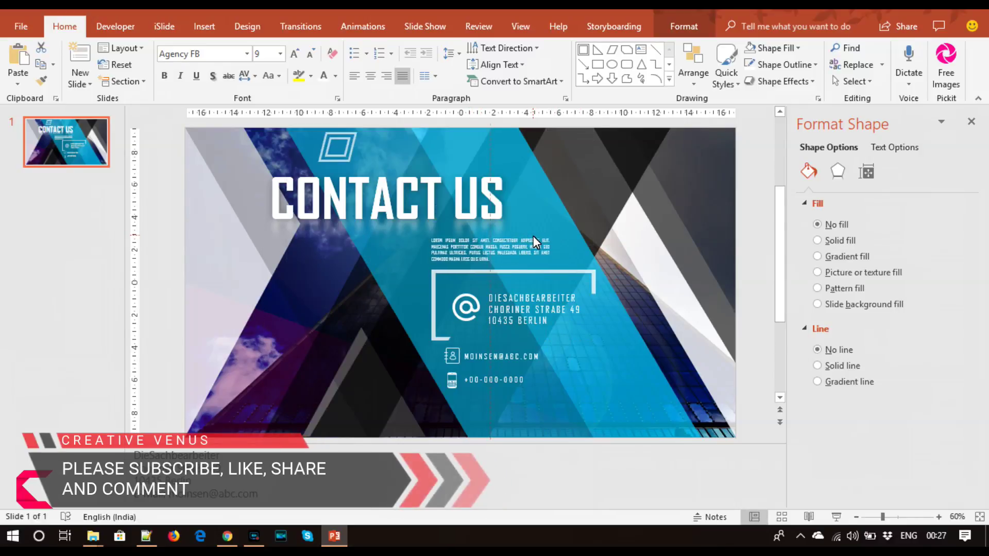
{"action": "left_click", "coordinate": [762, 237]}
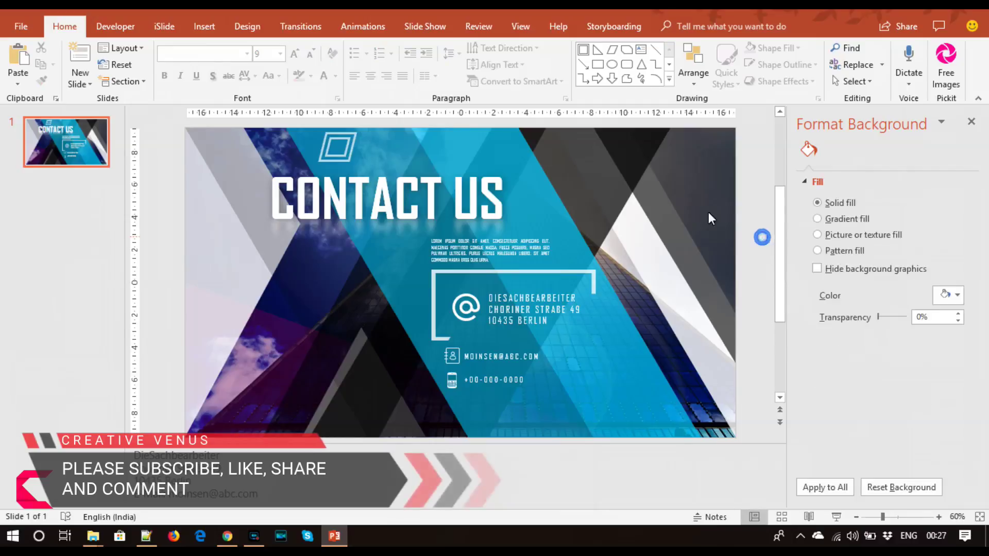
Draw a rectangle bar under CONTACT US to the right edge, flattened to 0.25 cm.
{"action": "left_click", "coordinate": [204, 26]}
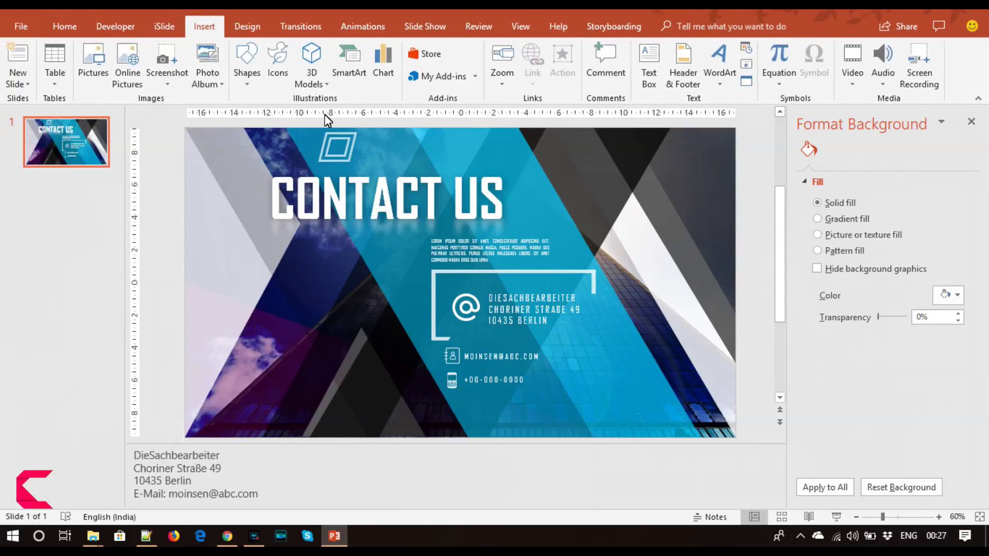
{"action": "left_click", "coordinate": [247, 84]}
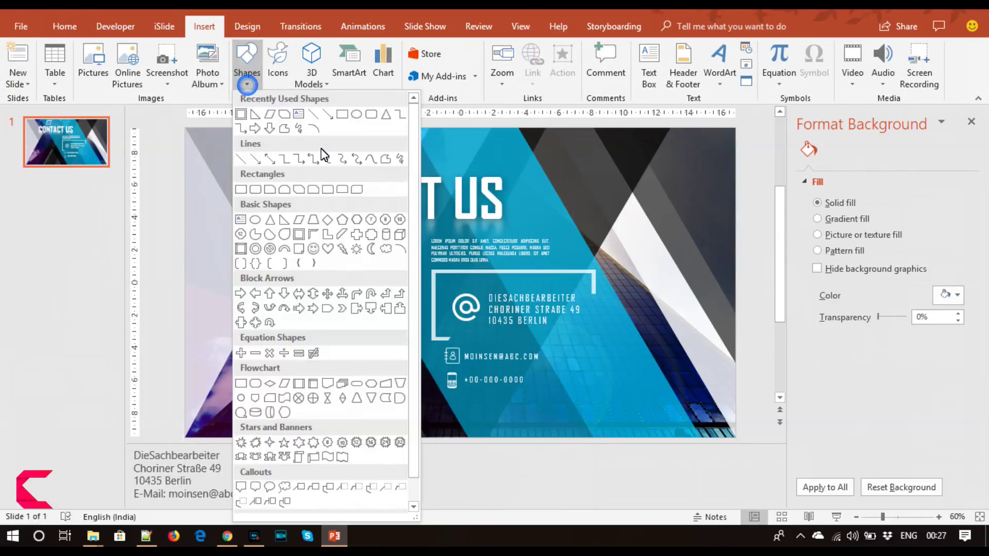
{"action": "left_click", "coordinate": [268, 115]}
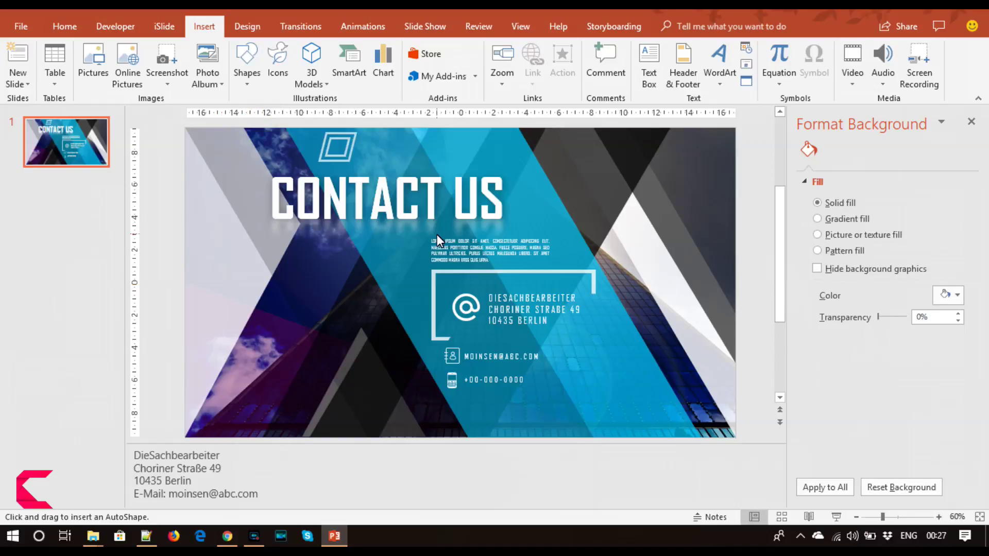
{"action": "left_click_drag", "start_coordinate": [364, 232], "coordinate": [736, 223]}
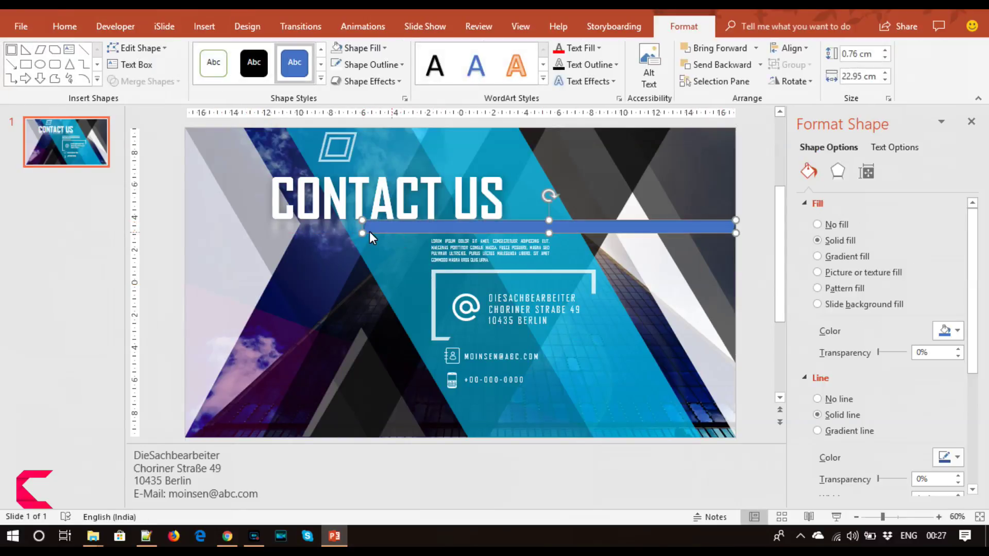
{"action": "key", "text": "ctrl+["}
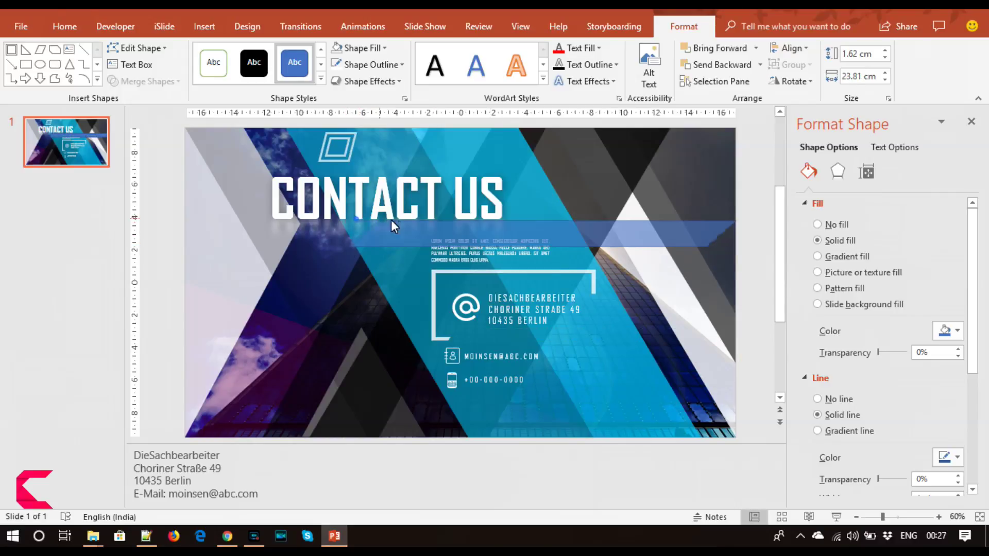
{"action": "key", "text": "ctrl+z"}
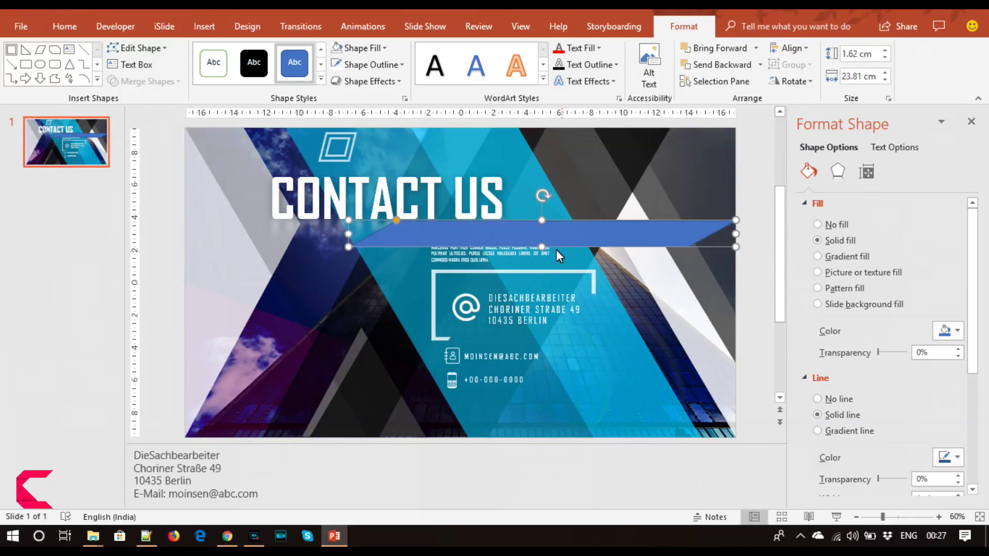
{"action": "left_click_drag", "start_coordinate": [542, 247], "coordinate": [545, 227]}
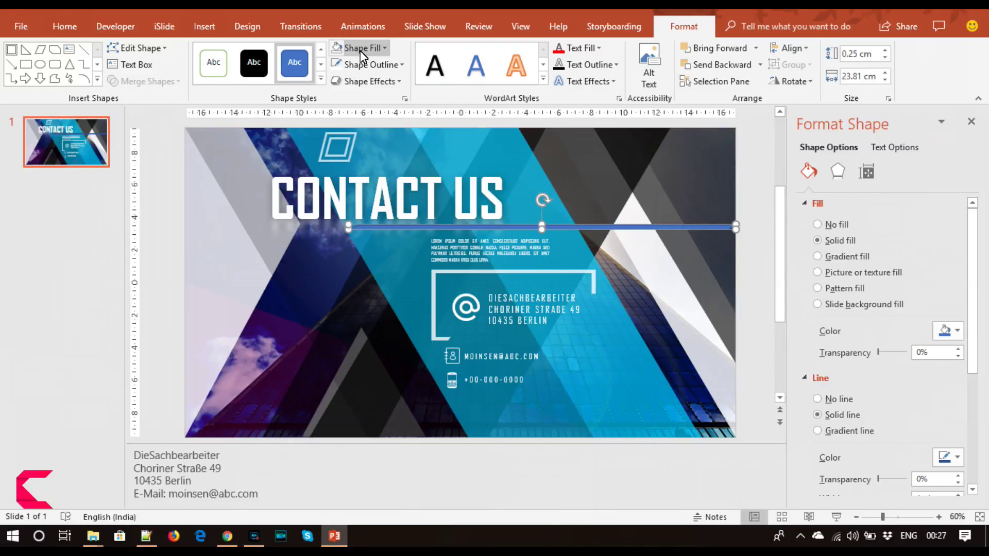
Give the divider no outline, a white fill and about 36% transparency.
{"action": "left_click", "coordinate": [365, 65]}
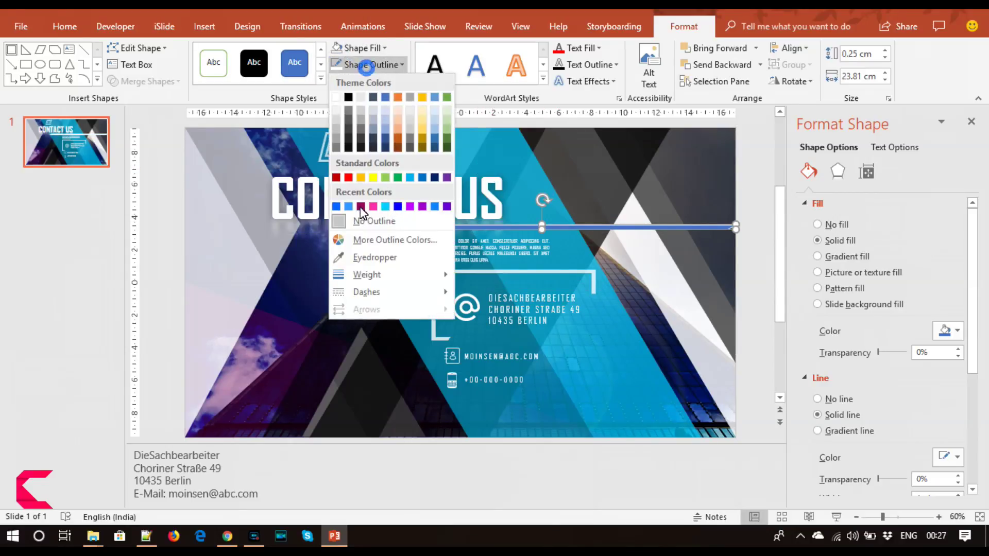
{"action": "left_click", "coordinate": [367, 221]}
{"action": "left_click", "coordinate": [360, 48]}
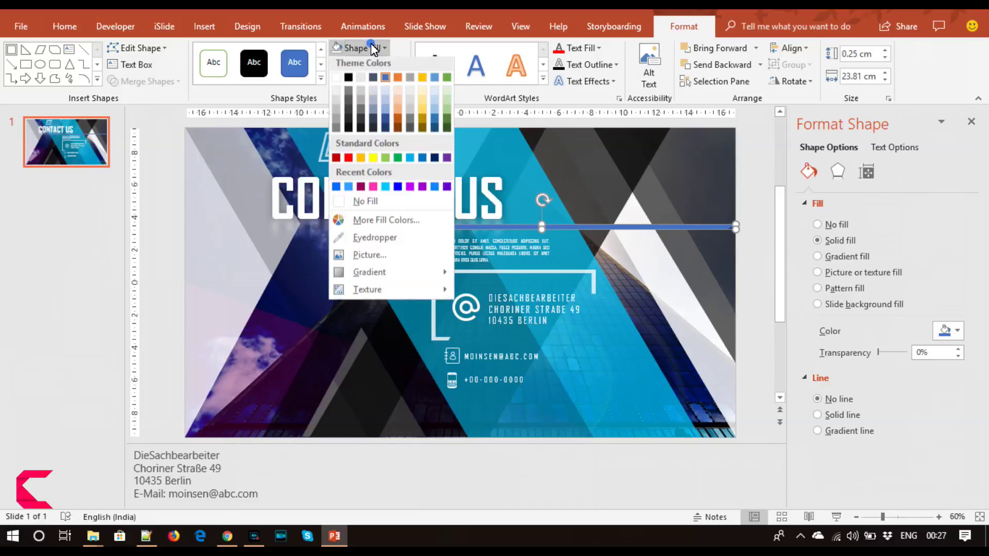
{"action": "left_click", "coordinate": [334, 81]}
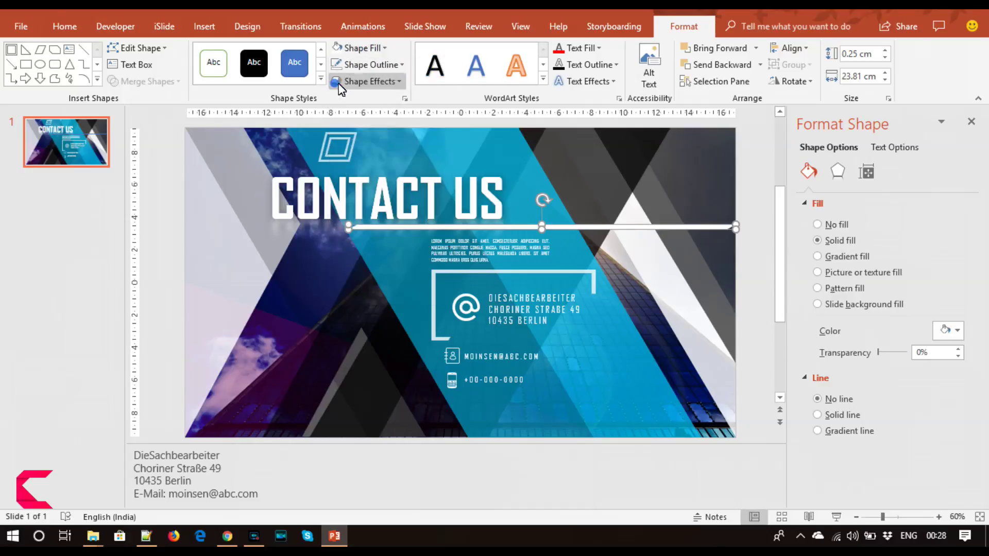
{"action": "left_click", "coordinate": [586, 230]}
{"action": "left_click_drag", "start_coordinate": [877, 353], "coordinate": [887, 354]}
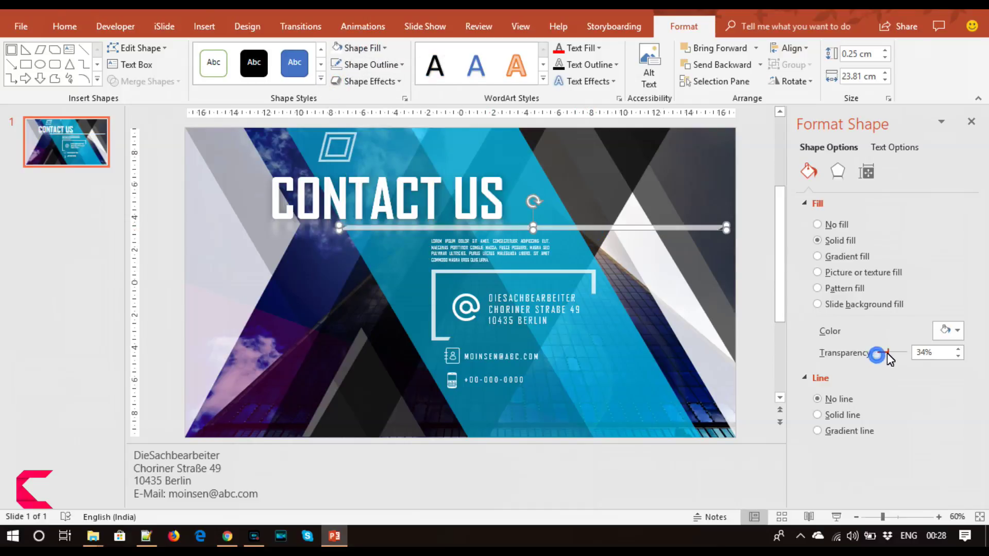
{"action": "left_click", "coordinate": [749, 302]}
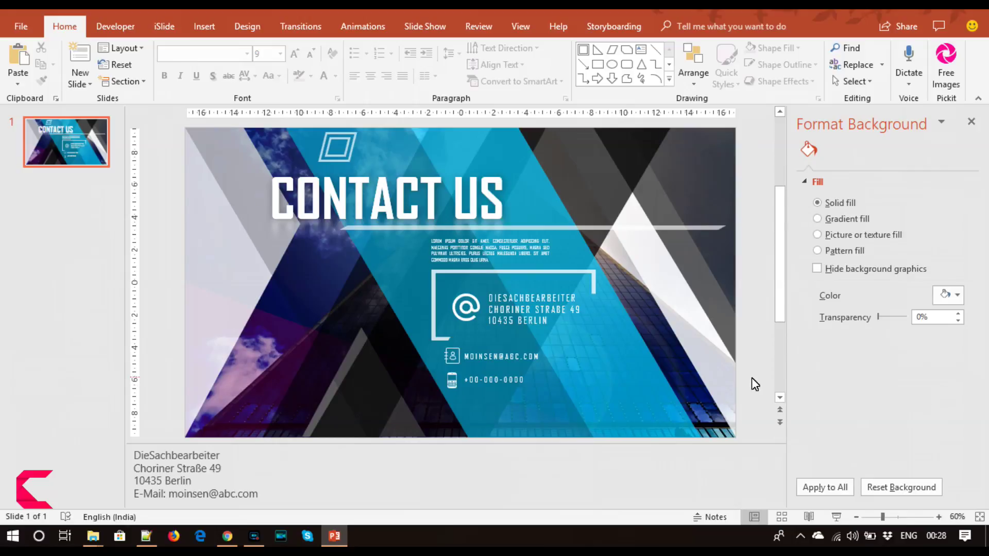
Draw a right triangle spanning the whole slide.
{"action": "left_click", "coordinate": [203, 28]}
{"action": "left_click", "coordinate": [245, 64]}
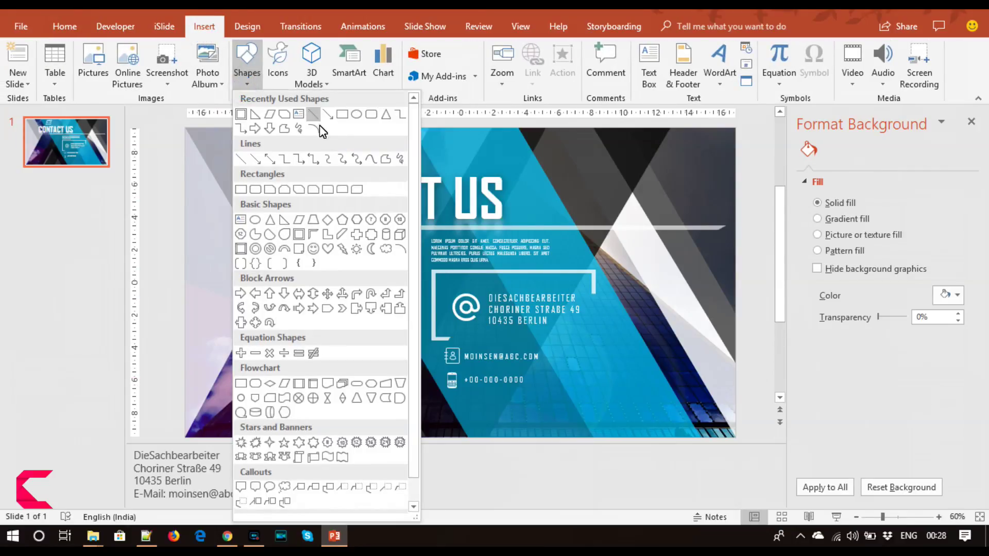
{"action": "left_click", "coordinate": [259, 115]}
{"action": "mouse_move", "coordinate": [185, 128]}
{"action": "left_mouse_down"}
{"action": "mouse_move", "coordinate": [363, 212]}
{"action": "mouse_move", "coordinate": [738, 440]}
{"action": "left_mouse_up"}
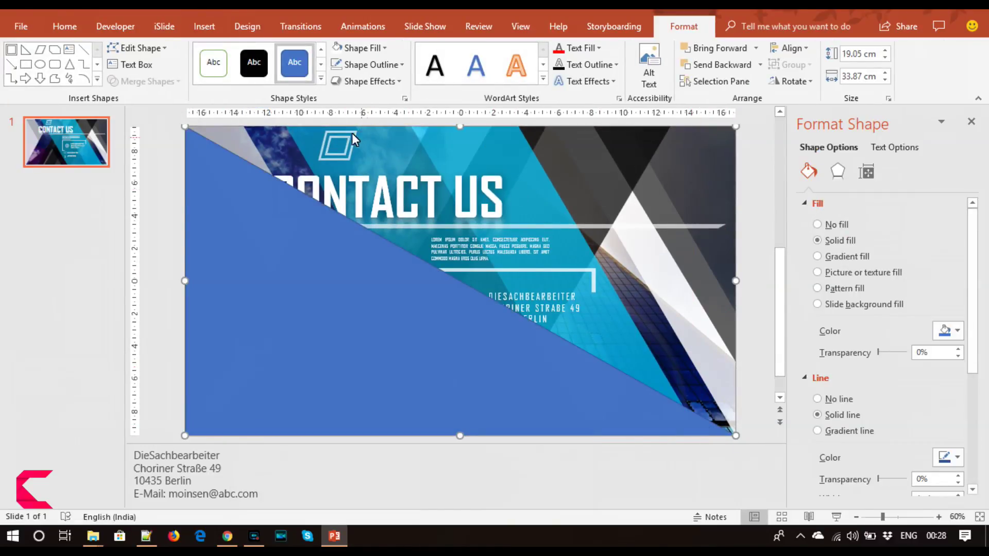
Flip the triangle horizontally and vertically, fill it white, and set 78% transparency.
{"action": "left_click", "coordinate": [790, 82]}
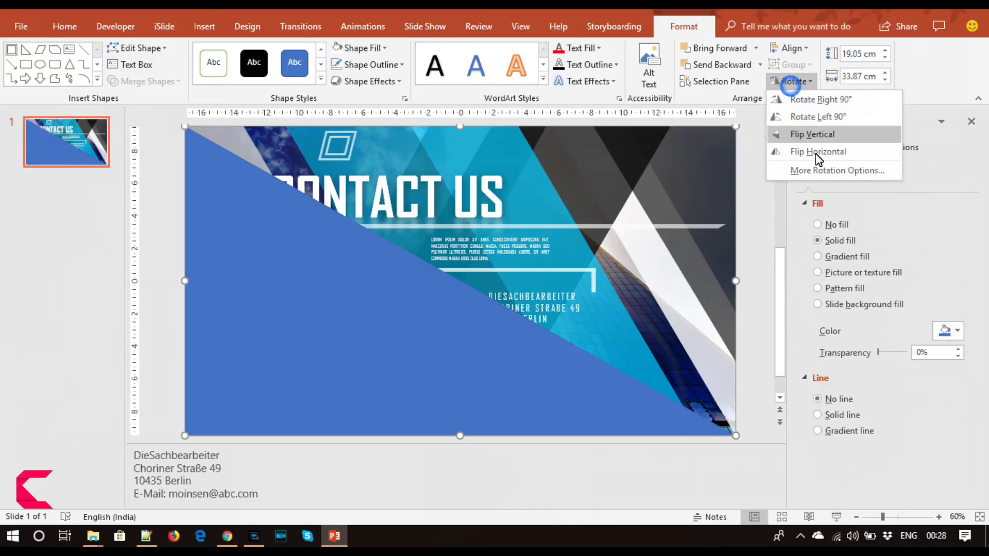
{"action": "left_click", "coordinate": [817, 151]}
{"action": "left_click", "coordinate": [790, 81]}
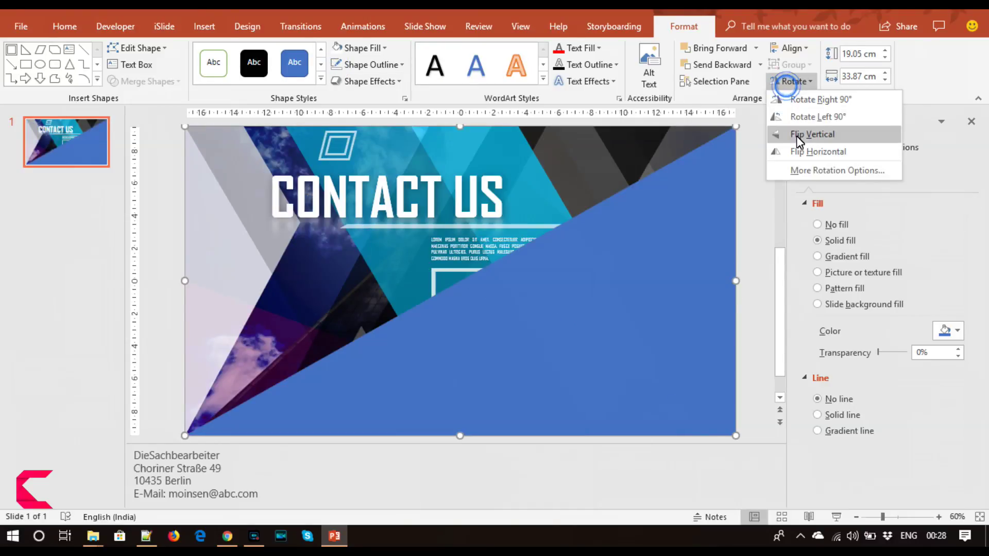
{"action": "left_click", "coordinate": [796, 135]}
{"action": "left_click", "coordinate": [959, 334]}
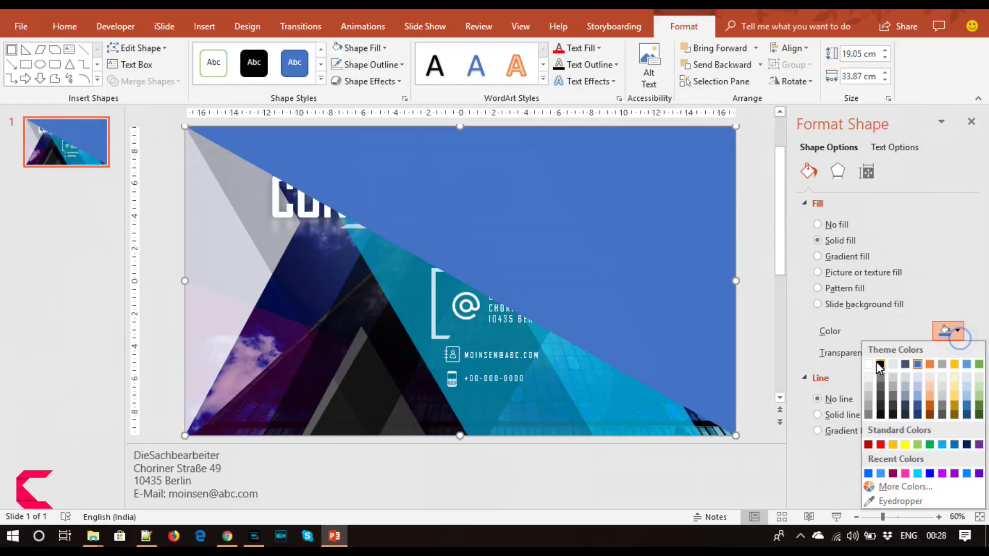
{"action": "left_click", "coordinate": [876, 362]}
{"action": "left_click_drag", "start_coordinate": [878, 354], "coordinate": [902, 355]}
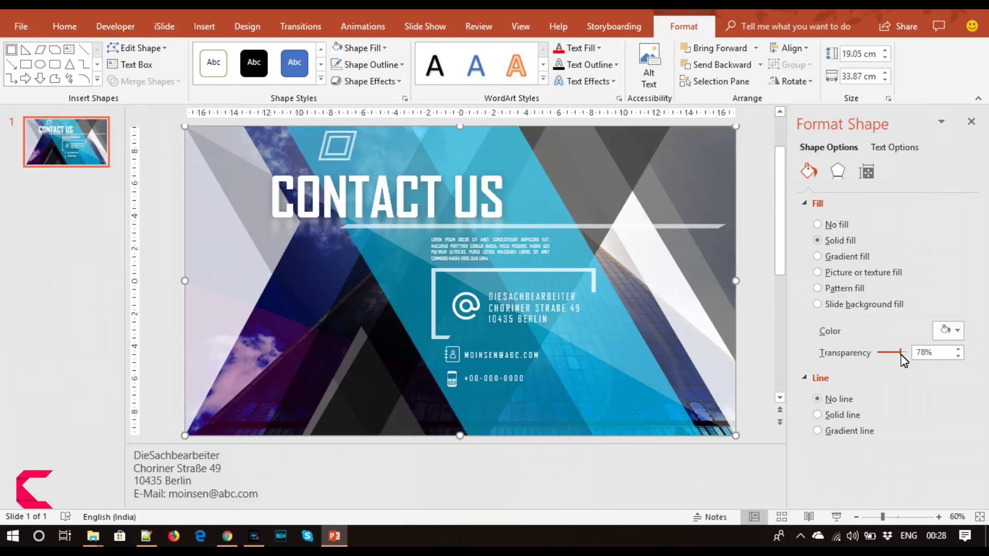